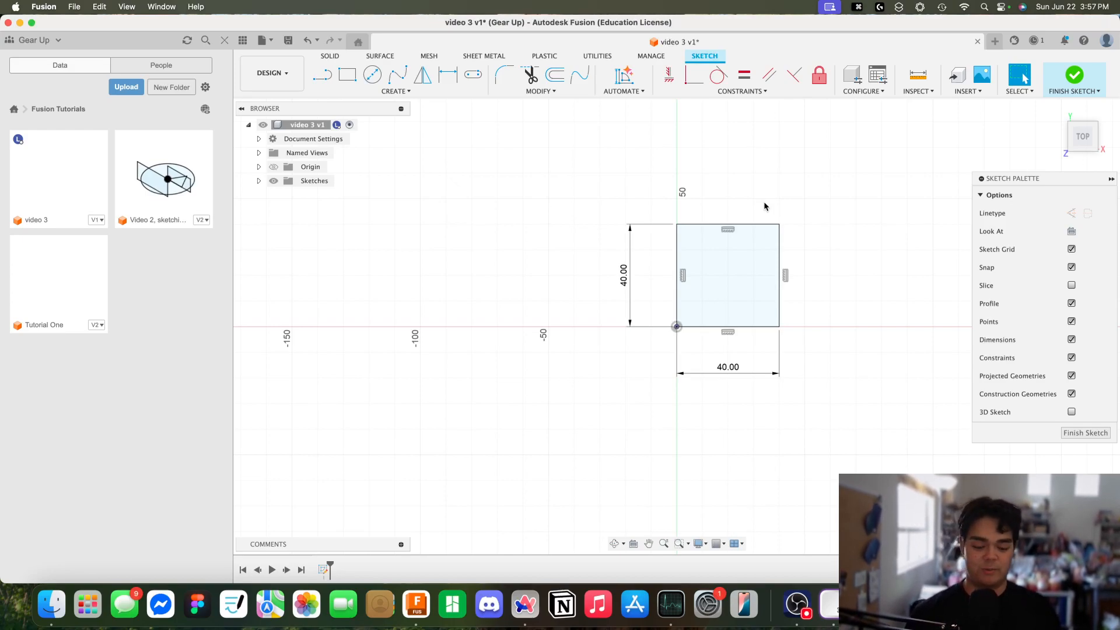
# - Draw a construction line diagonally across the square, from the origin to the opposite corner
pyautogui.press('l')
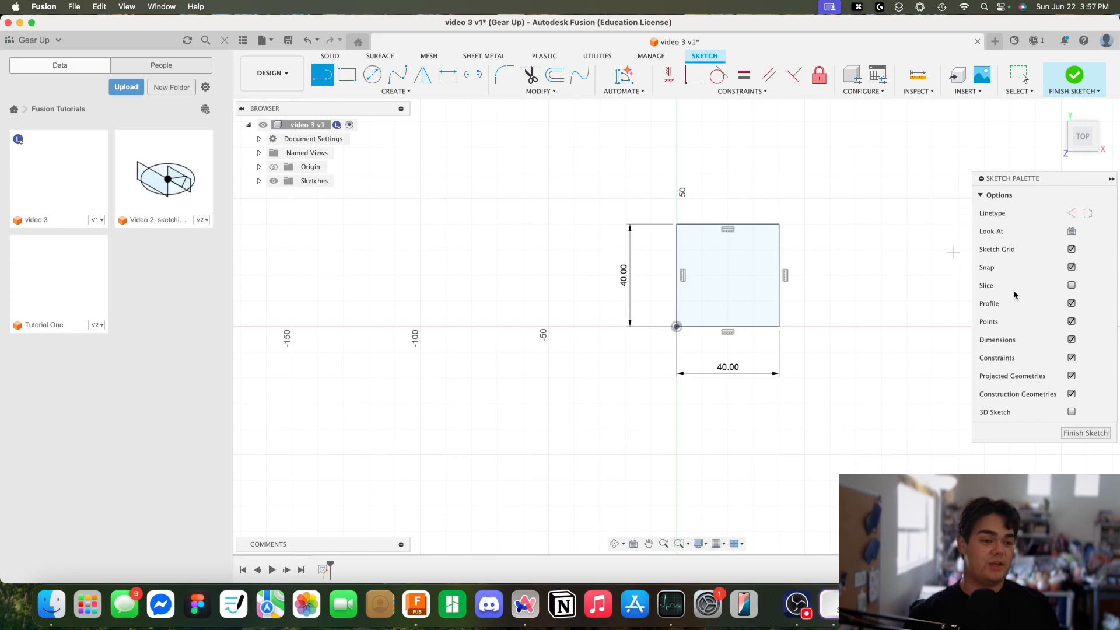
pyautogui.click(1073, 215)
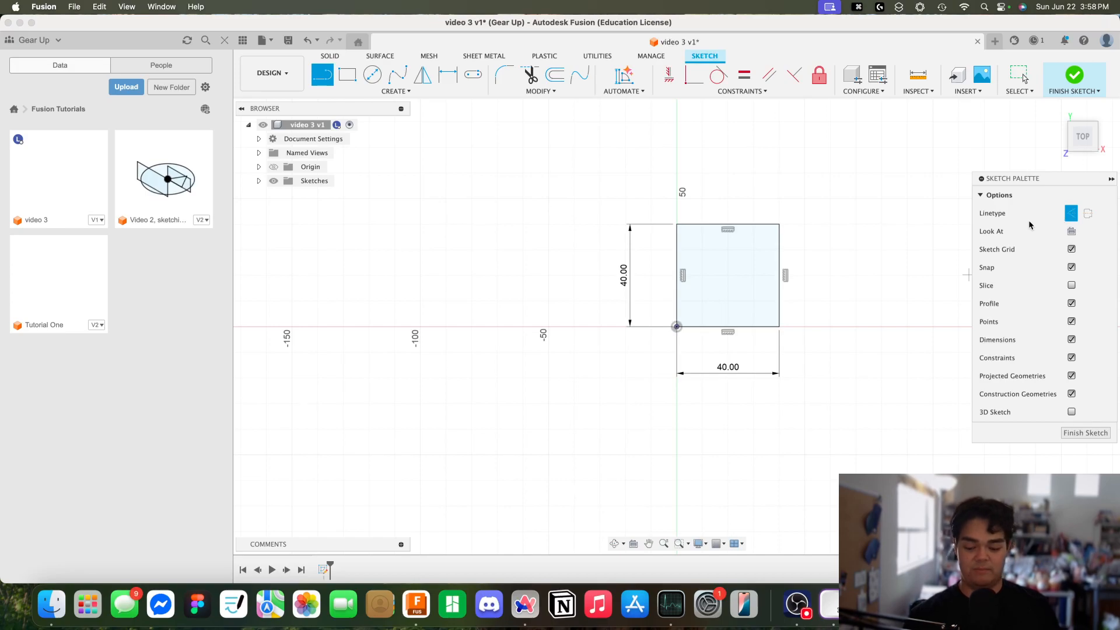
pyautogui.press('x')
pyautogui.press('x')
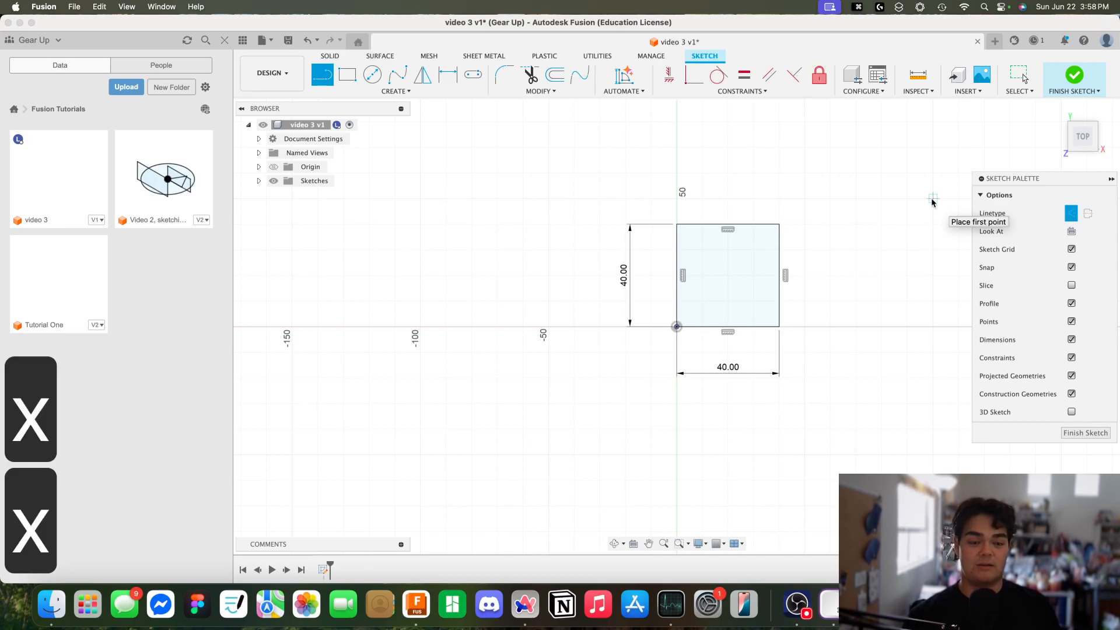
pyautogui.press('x')
pyautogui.press('x')
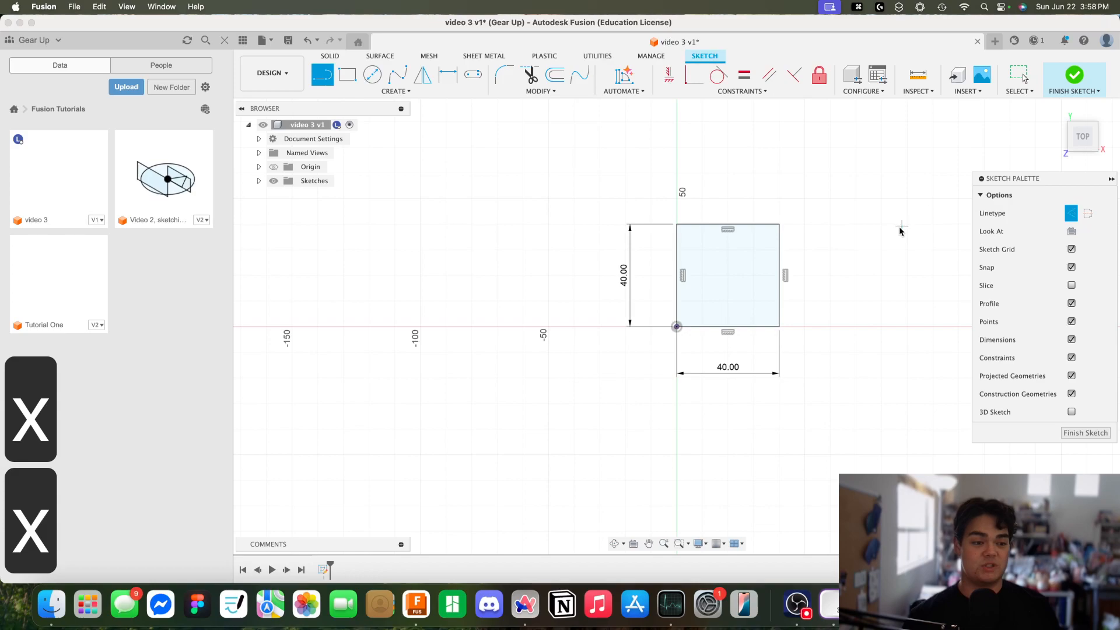
pyautogui.click(677, 328)
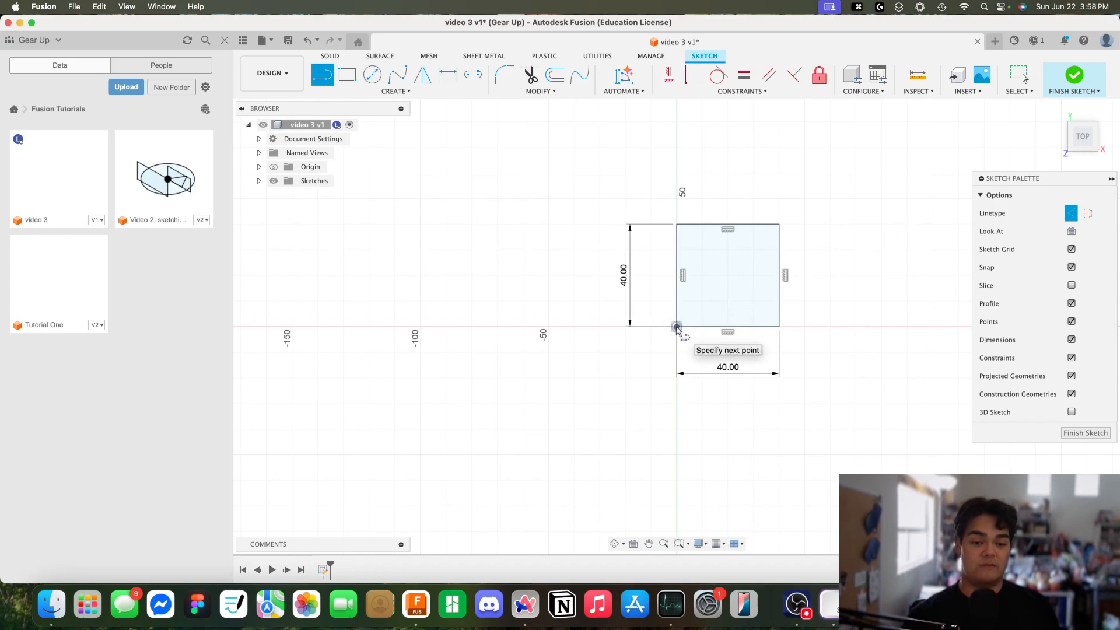
pyautogui.click(780, 226)
pyautogui.press('Escape')
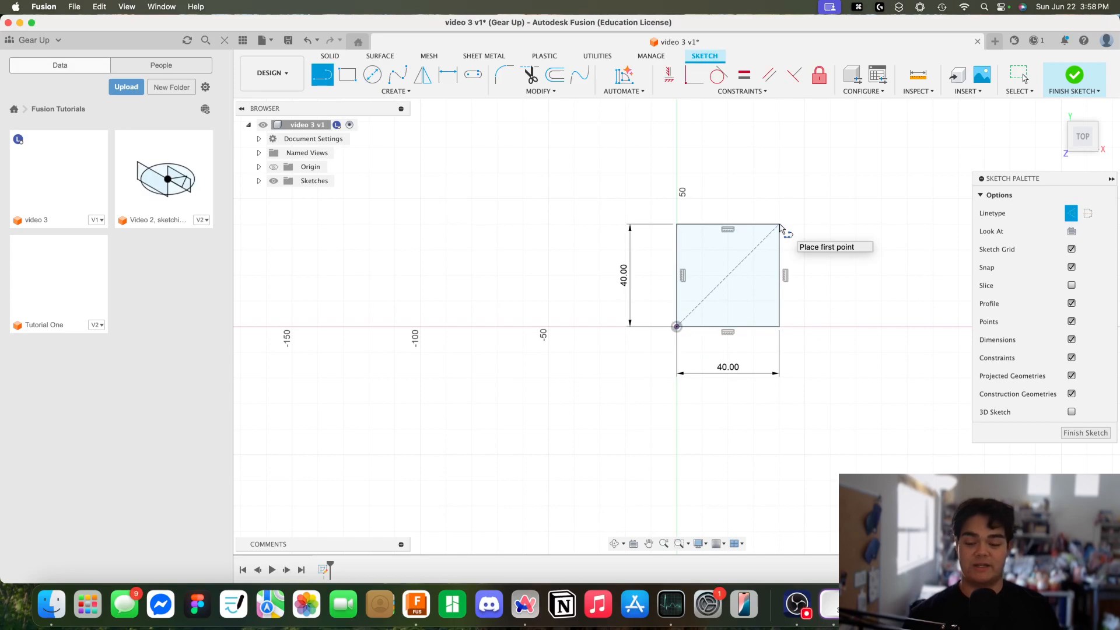
pyautogui.press('Escape')
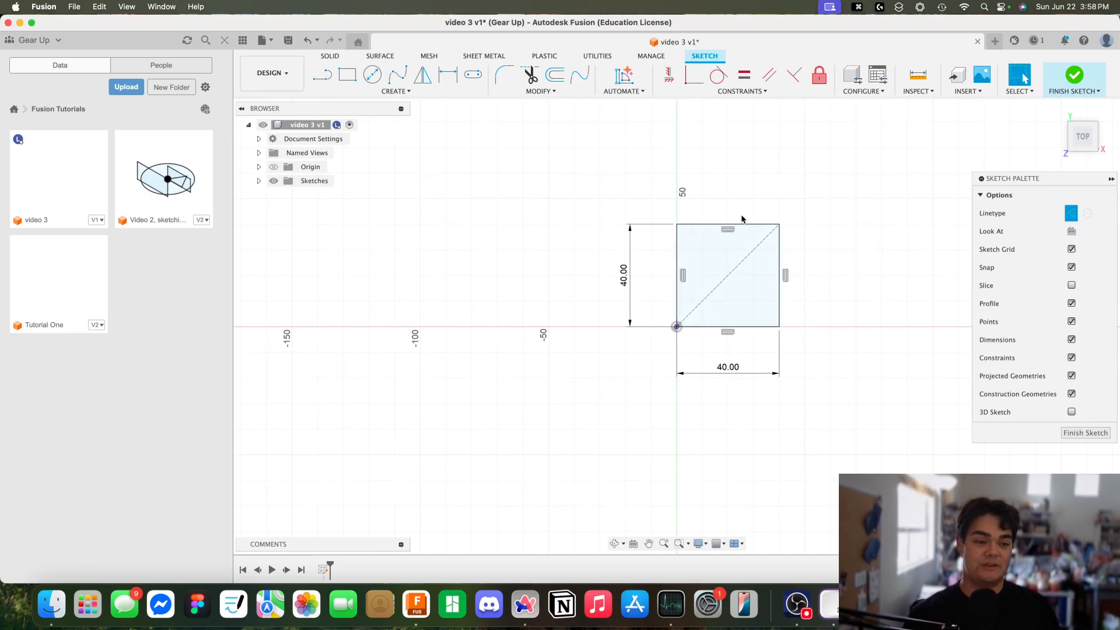
# - Draw a 25 mm diameter circle with a normal linetype centred on the diagonal's midpoint and finish the sketch
pyautogui.press('c')
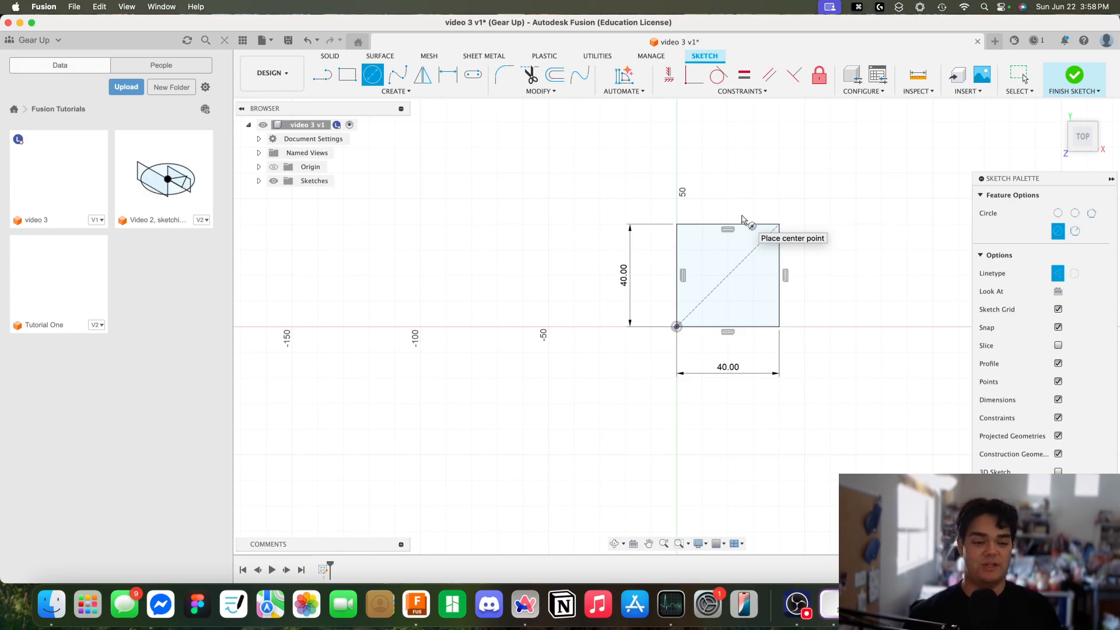
pyautogui.press('x')
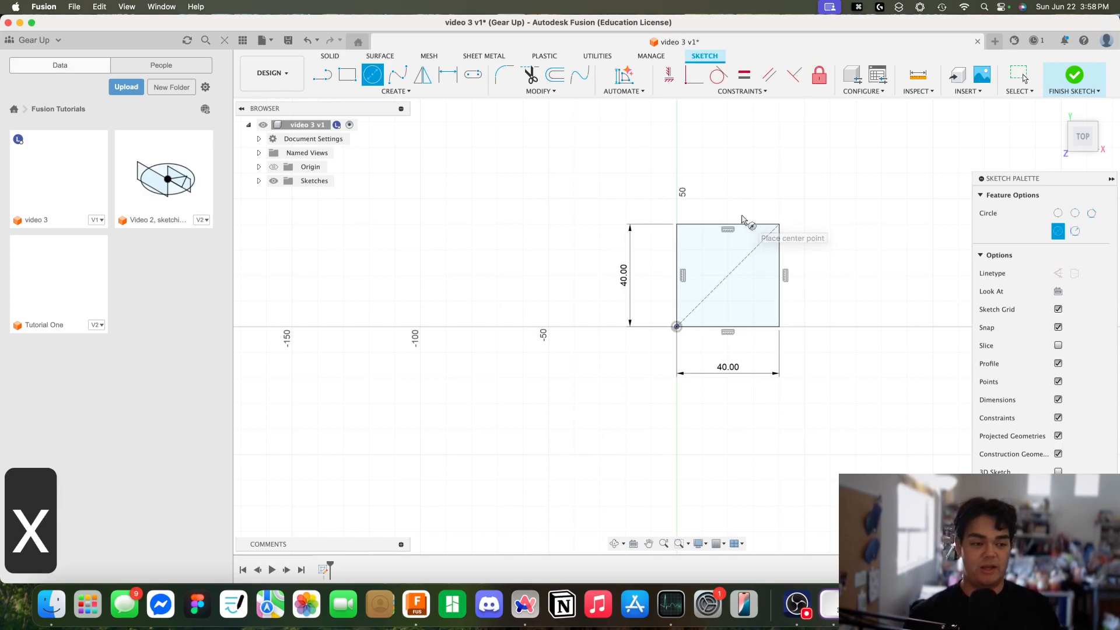
pyautogui.click(728, 276)
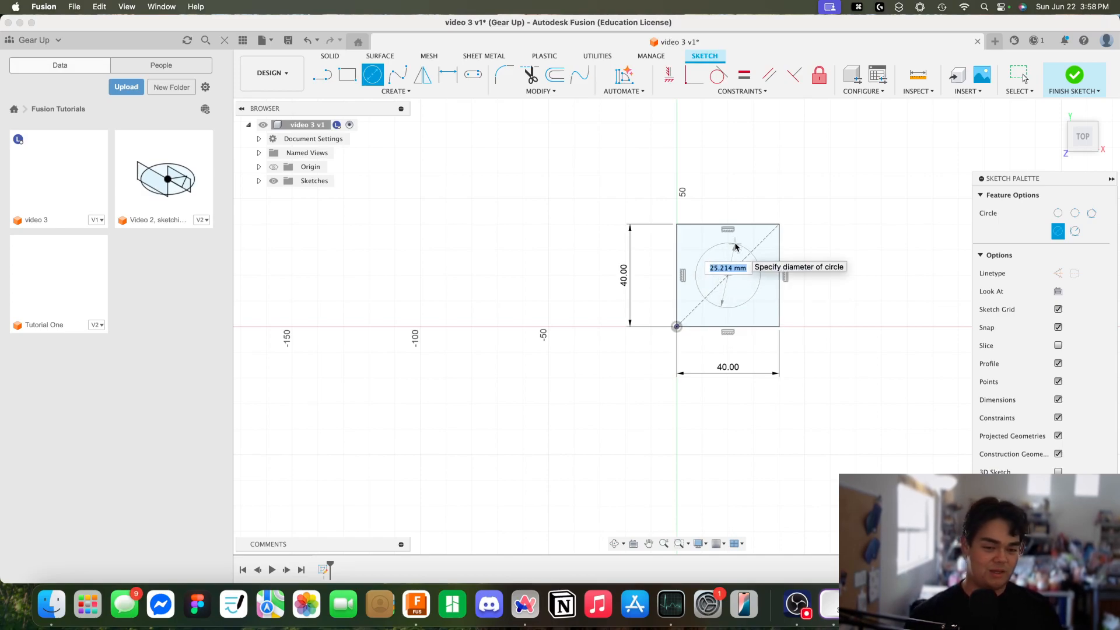
pyautogui.write('25')
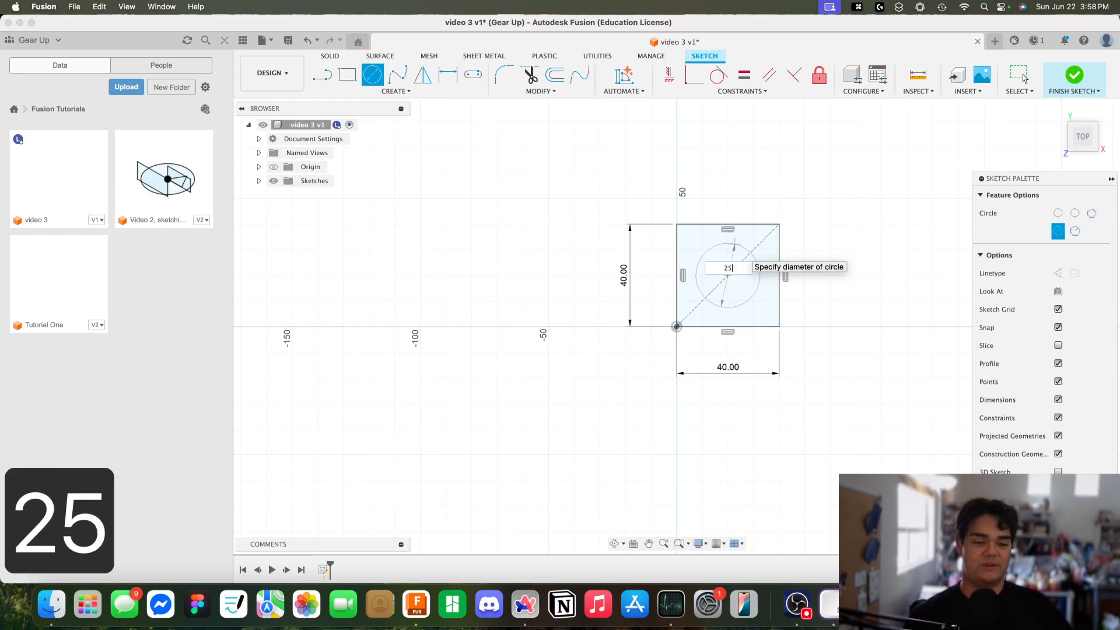
pyautogui.press('Return')
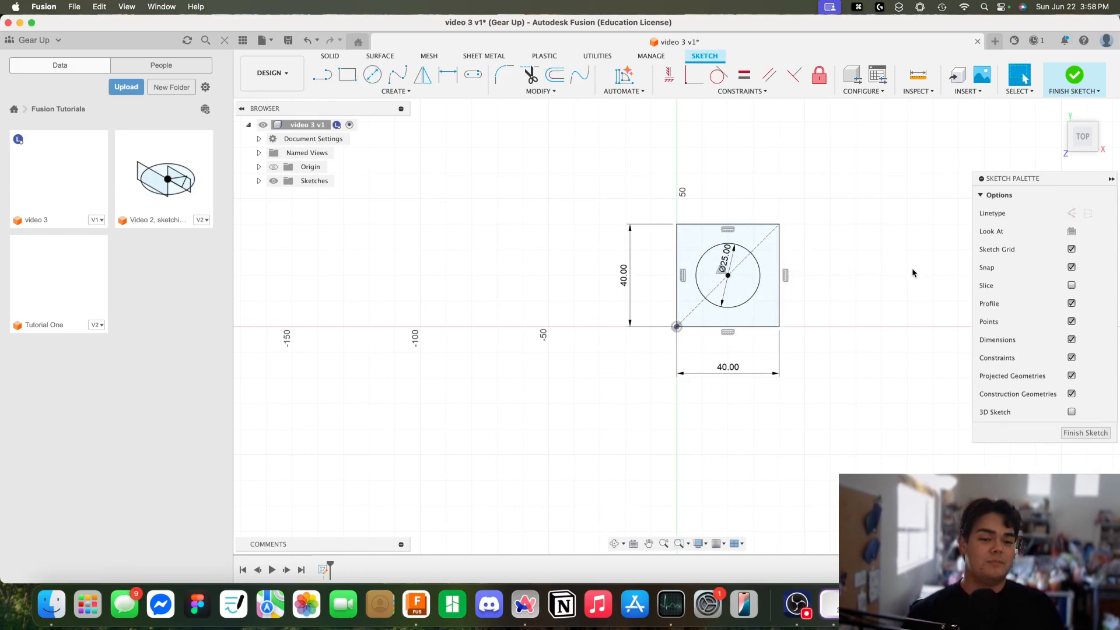
pyautogui.moveTo(890, 311); pyautogui.dragTo(785, 311, button='middle')
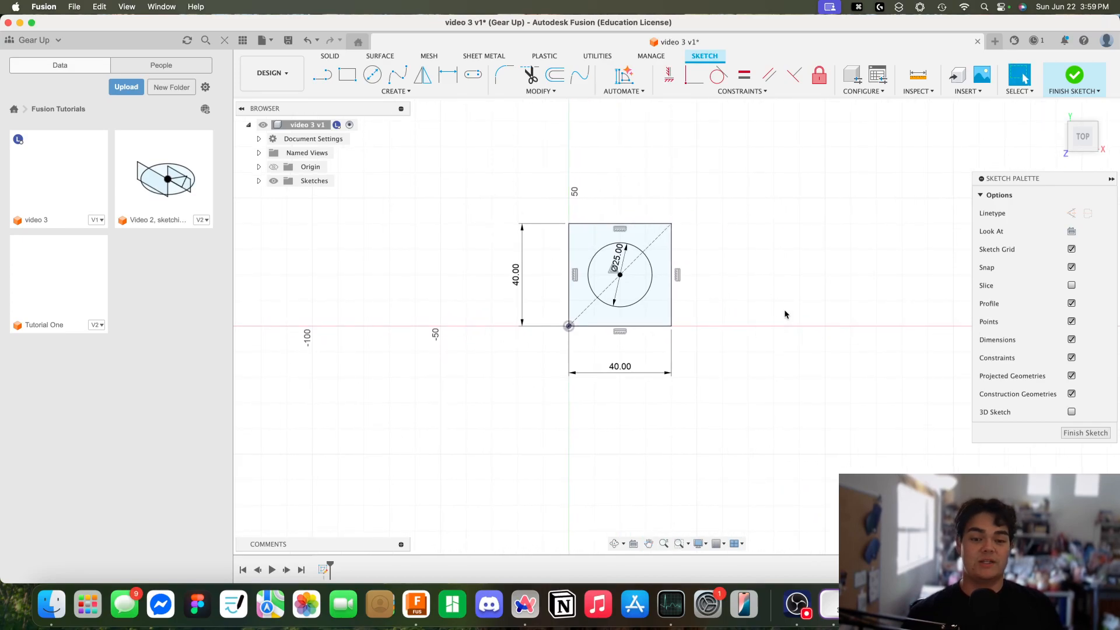
pyautogui.scroll(3, 725, 289)
pyautogui.moveTo(723, 286); pyautogui.dragTo(744, 296, button='middle')
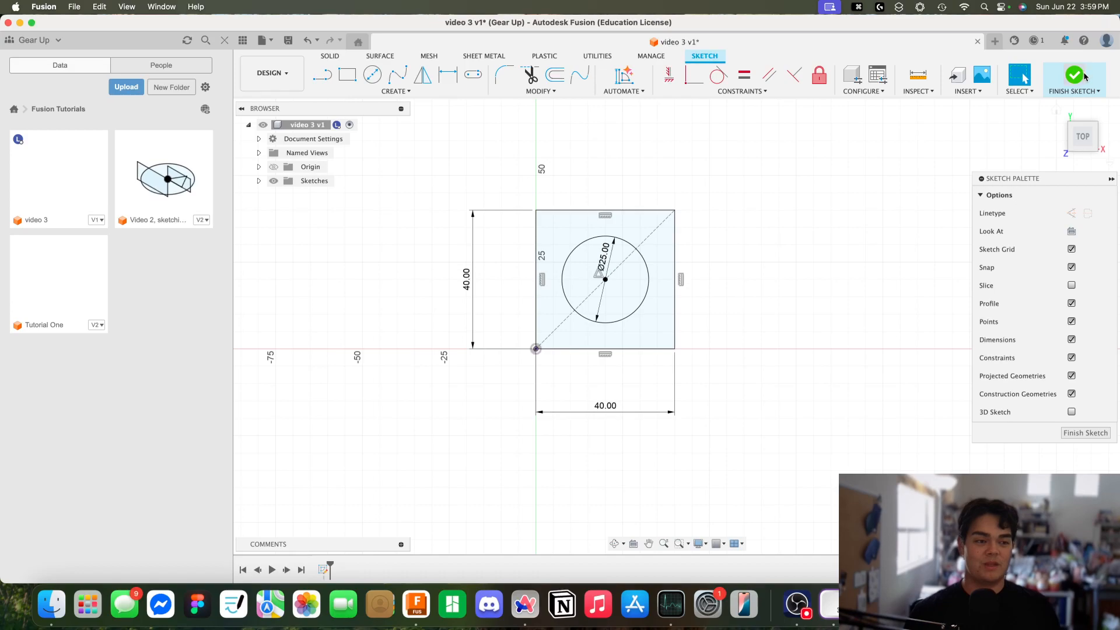
pyautogui.click(1068, 81)
# - Extrude the square profile around the circle 40 mm as a new body, leaving the circle as a through hole
pyautogui.scroll(-5, 723, 390)
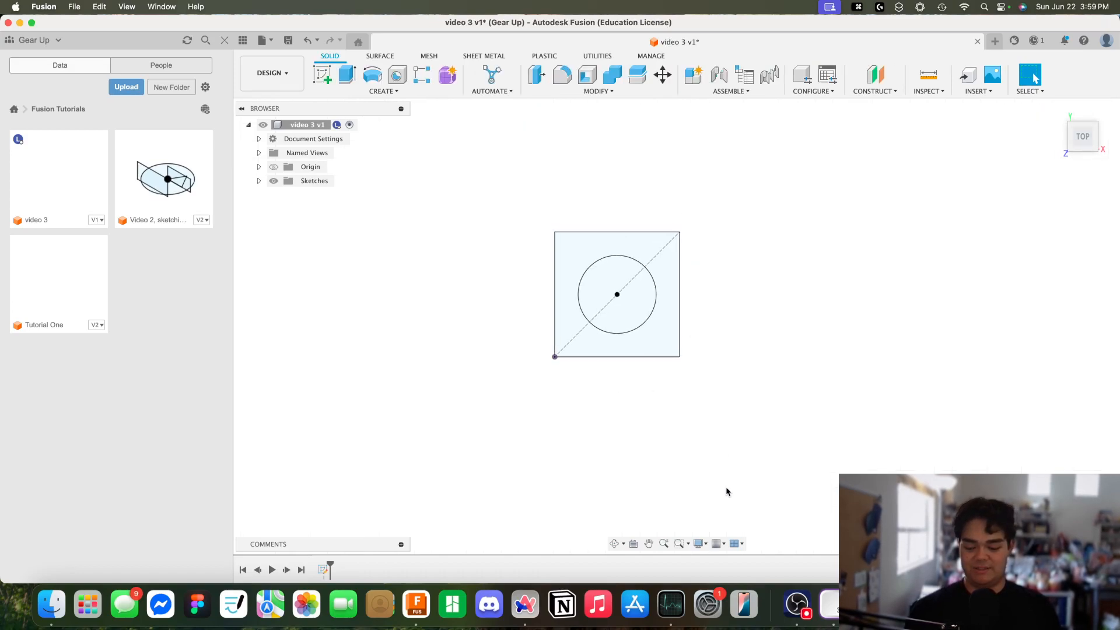
pyautogui.keyDown('shift'); pyautogui.moveTo(723, 472); pyautogui.dragTo(702, 413, button='middle'); pyautogui.keyUp('shift')
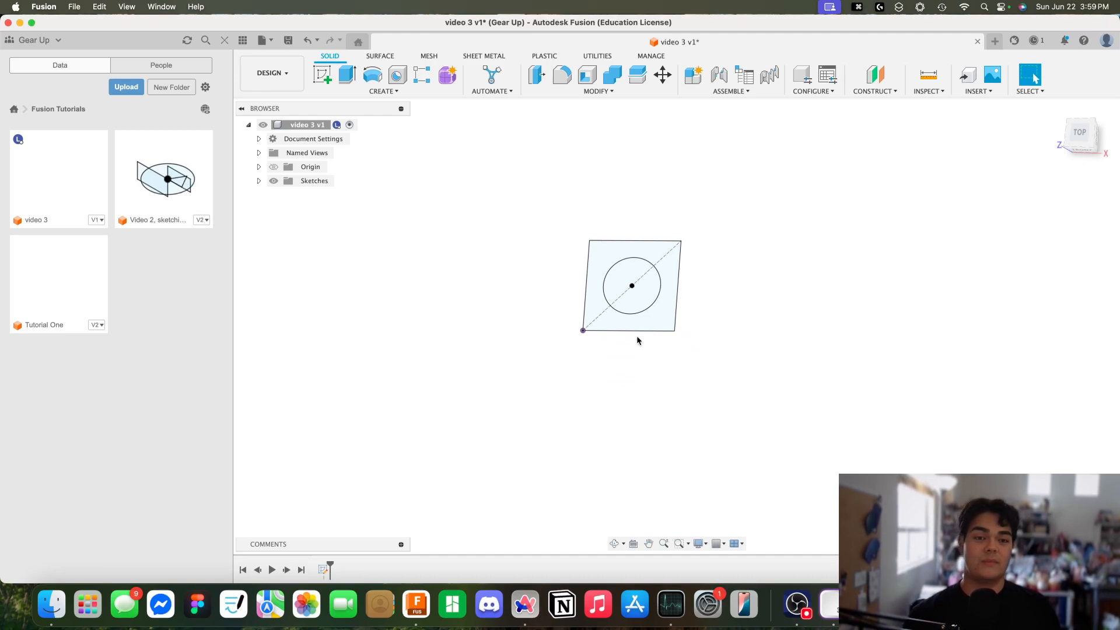
pyautogui.click(397, 91)
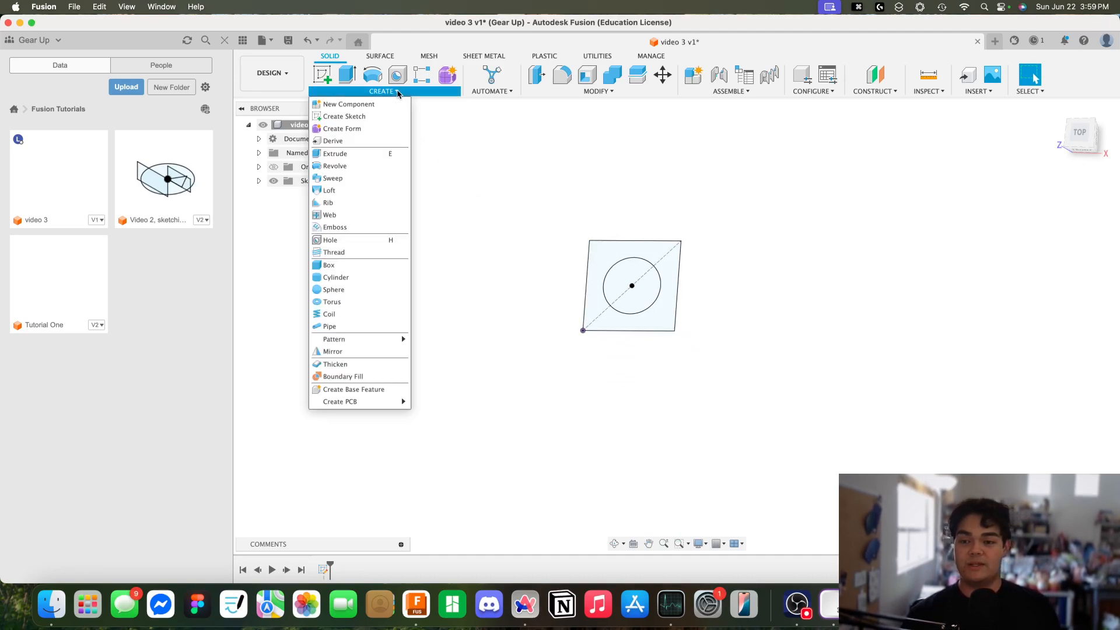
pyautogui.click(495, 134)
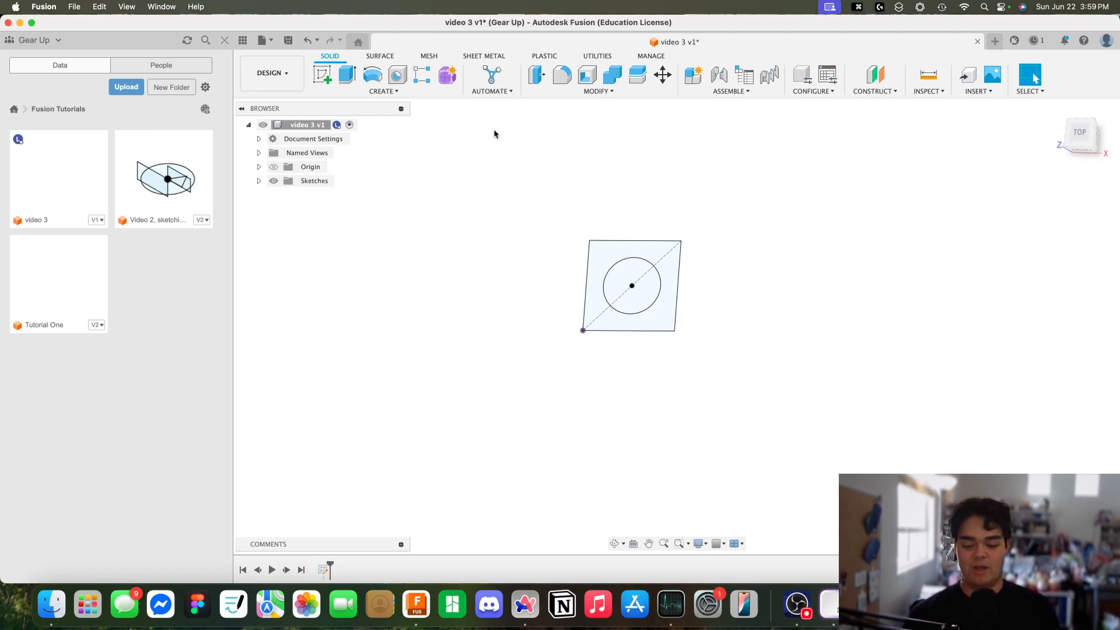
pyautogui.press('e')
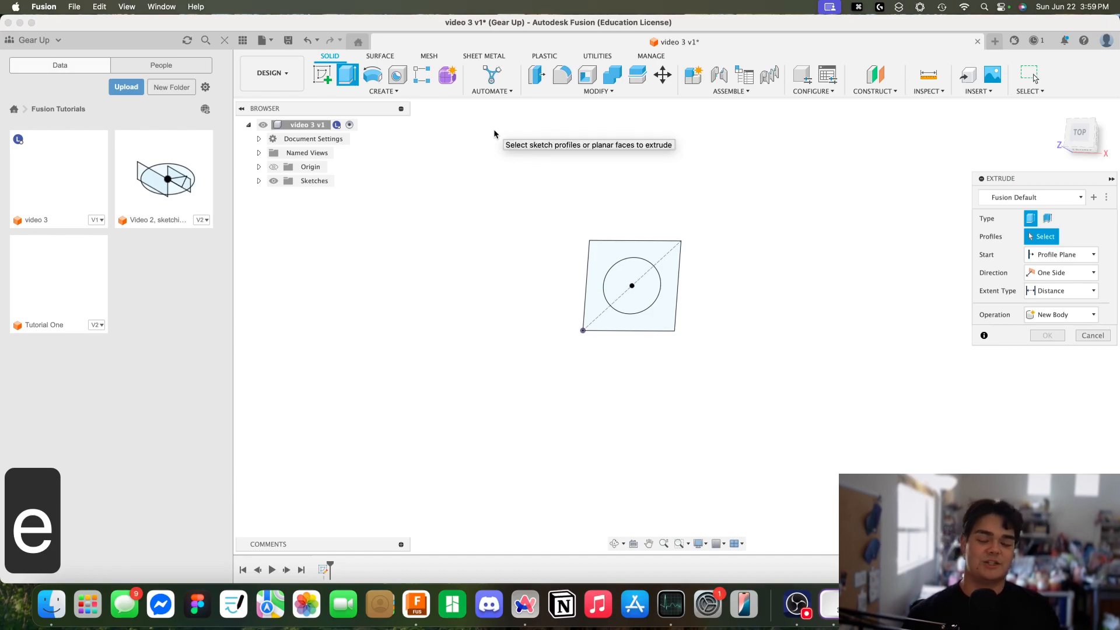
pyautogui.click(619, 250)
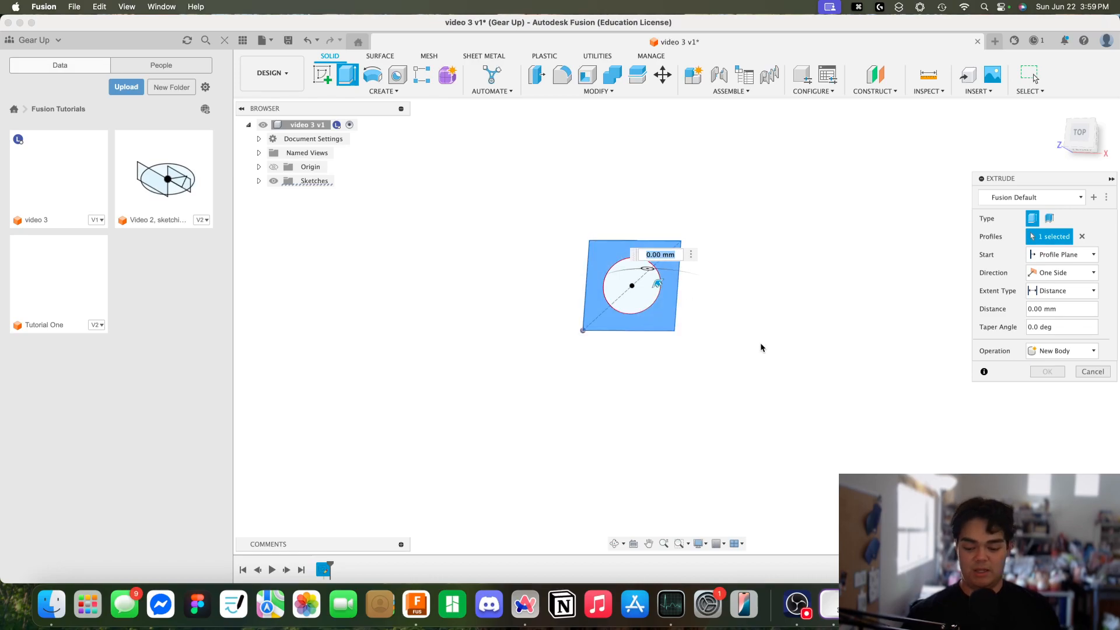
pyautogui.keyDown('shift'); pyautogui.moveTo(761, 342); pyautogui.dragTo(761, 314, button='middle'); pyautogui.keyUp('shift')
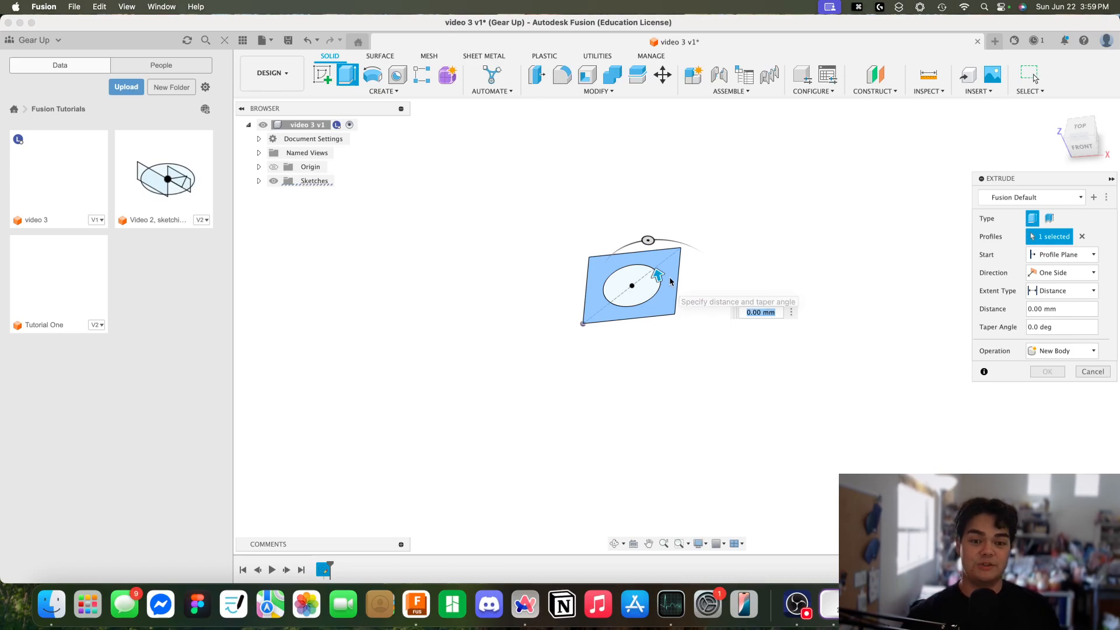
pyautogui.moveTo(659, 275); pyautogui.dragTo(633, 194)
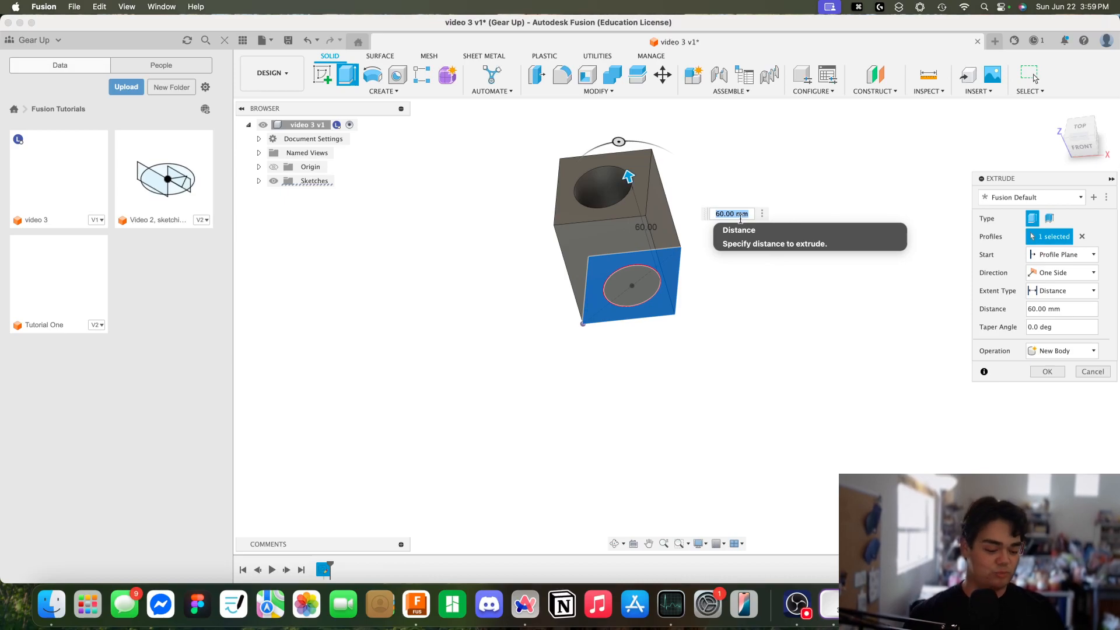
pyautogui.write('40')
pyautogui.press('Return')
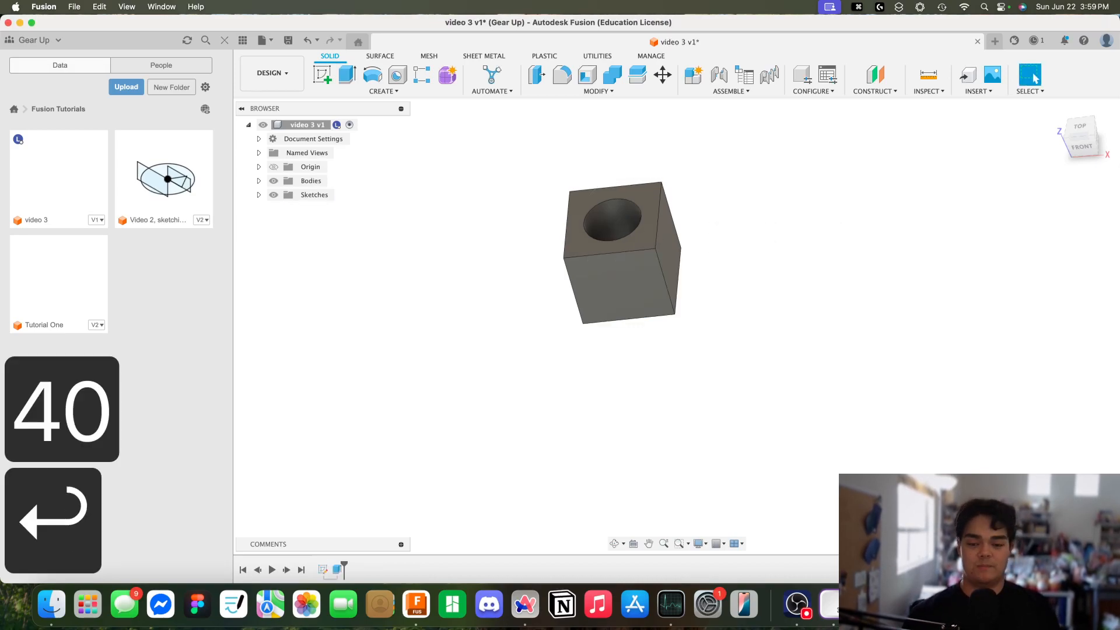
# - List the existing sketches in the browser and start a new sketch on the top face of the block
pyautogui.keyDown('shift'); pyautogui.moveTo(800, 343); pyautogui.dragTo(830, 348, button='middle'); pyautogui.keyUp('shift')
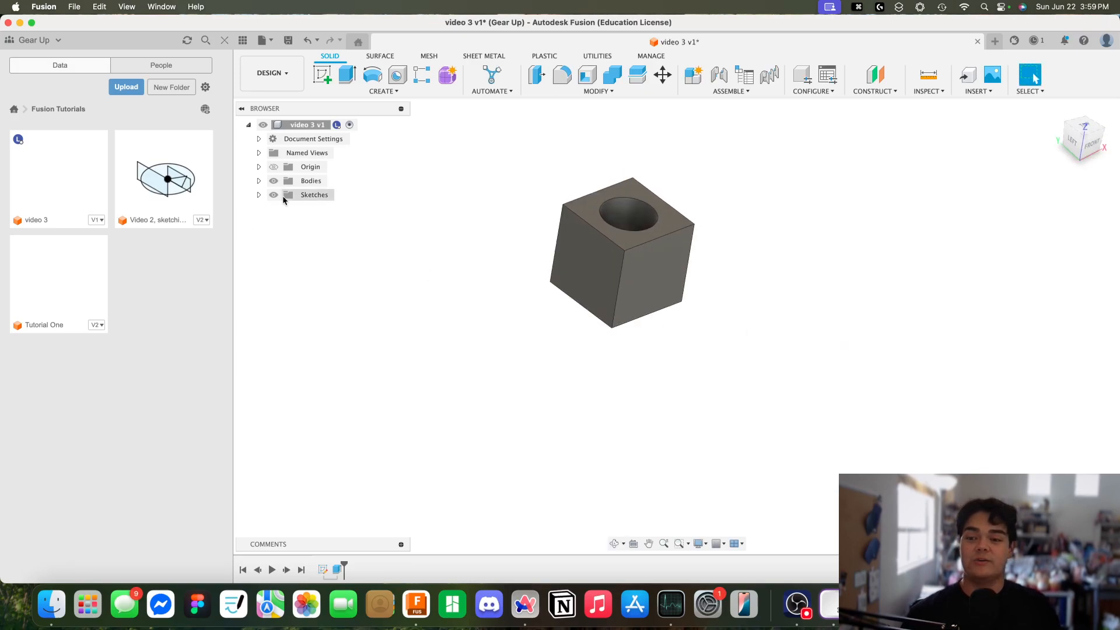
pyautogui.click(259, 196)
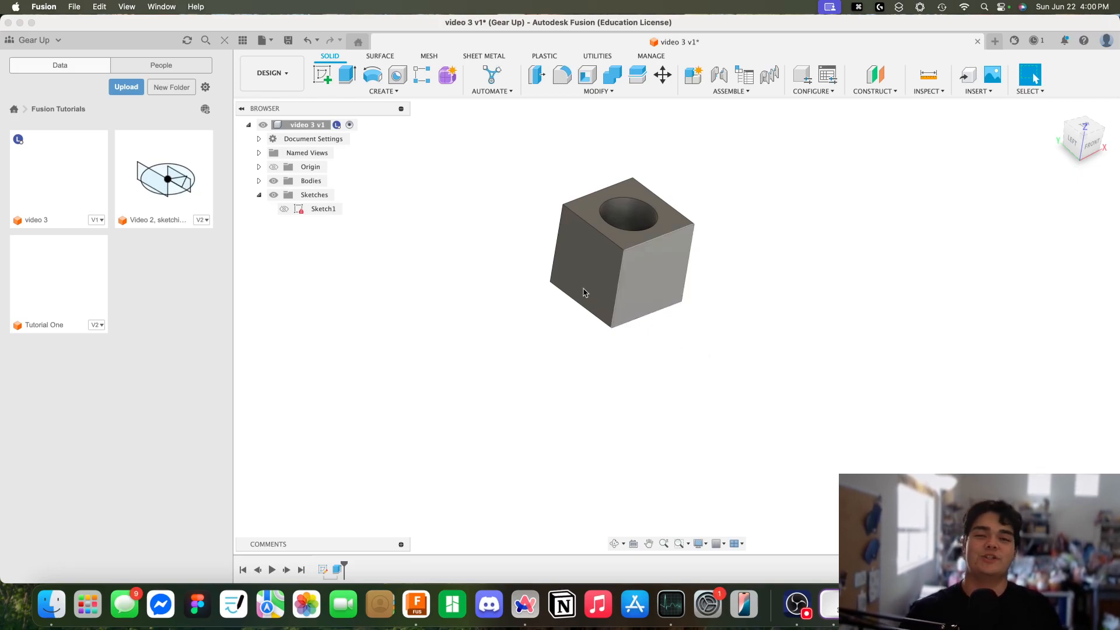
pyautogui.scroll(1, 692, 265)
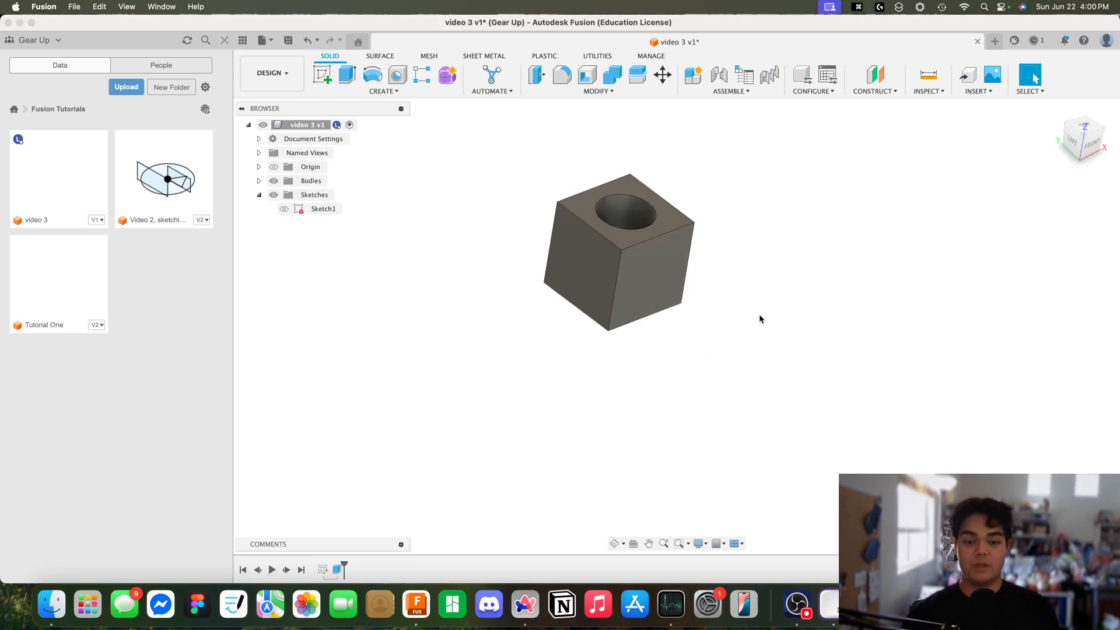
pyautogui.click(322, 73)
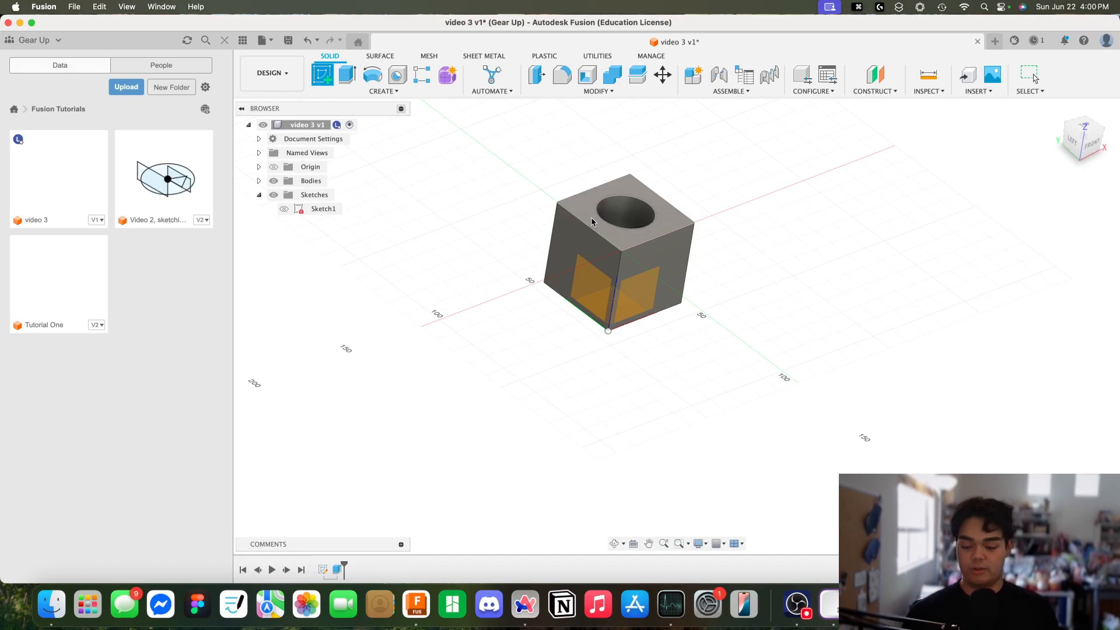
pyautogui.scroll(1, 591, 221)
pyautogui.moveTo(590, 220); pyautogui.dragTo(568, 275, button='middle')
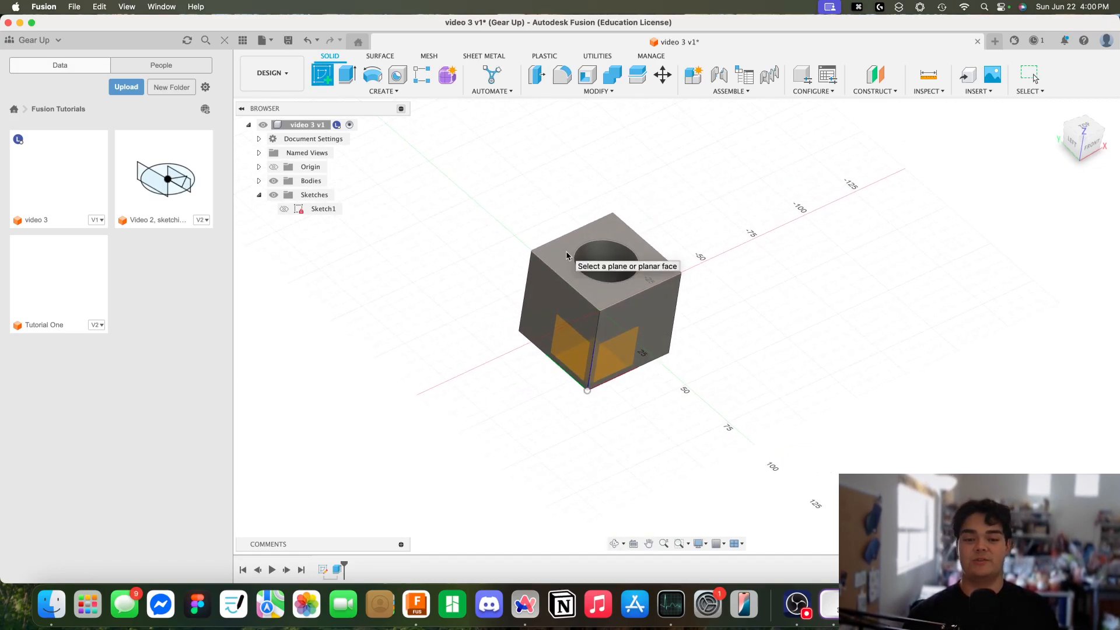
pyautogui.click(566, 255)
pyautogui.hscroll(3, 649, 277)
pyautogui.scroll(2, 650, 277)
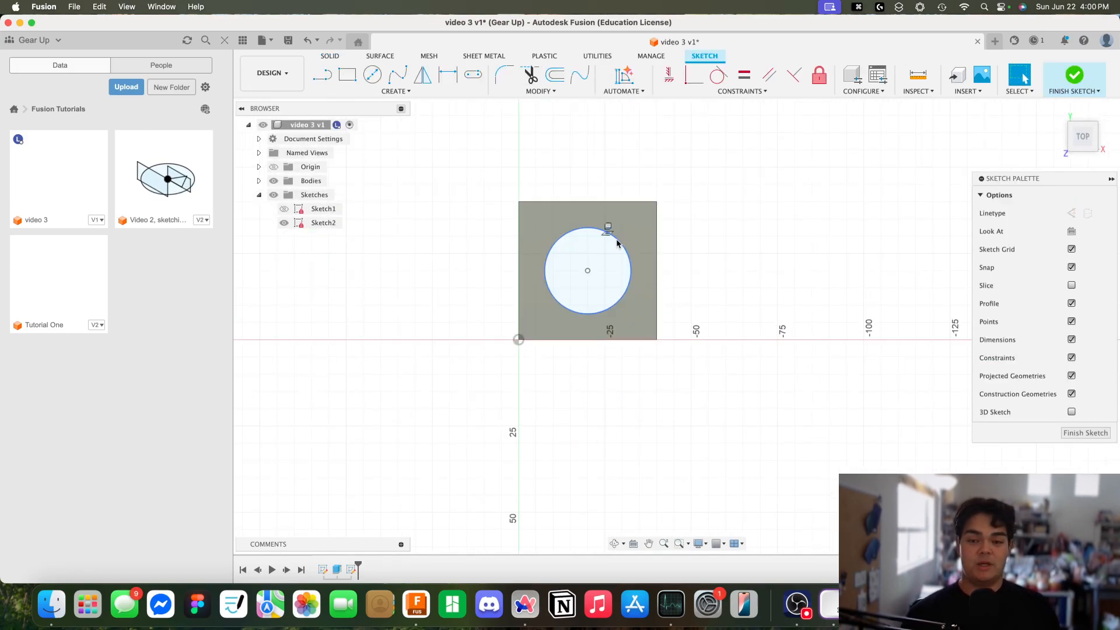
pyautogui.click(563, 235)
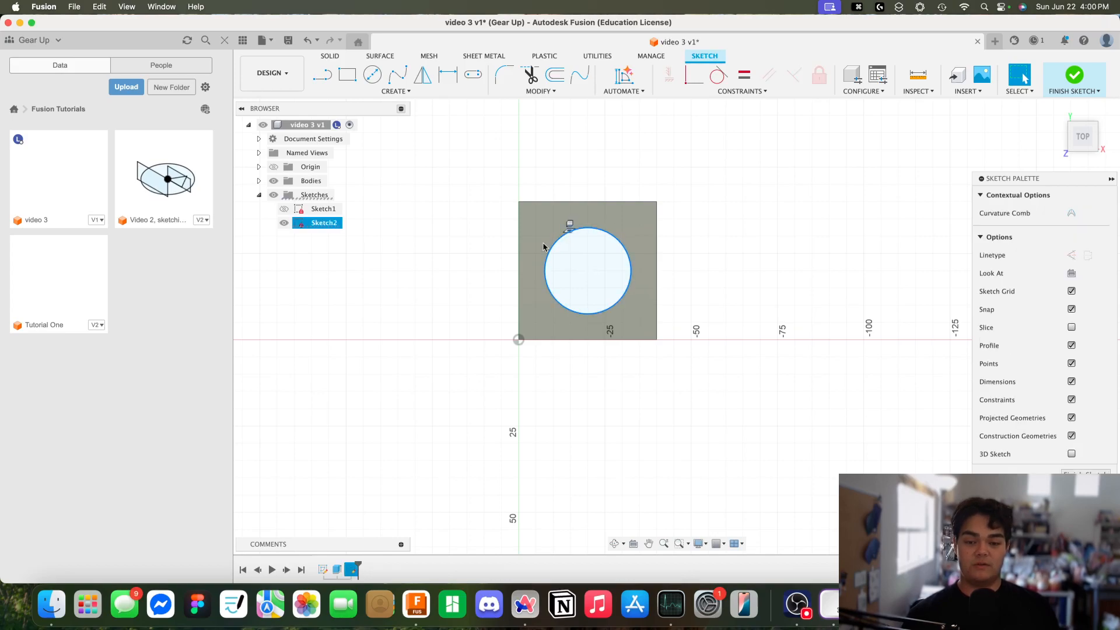
pyautogui.click(515, 261)
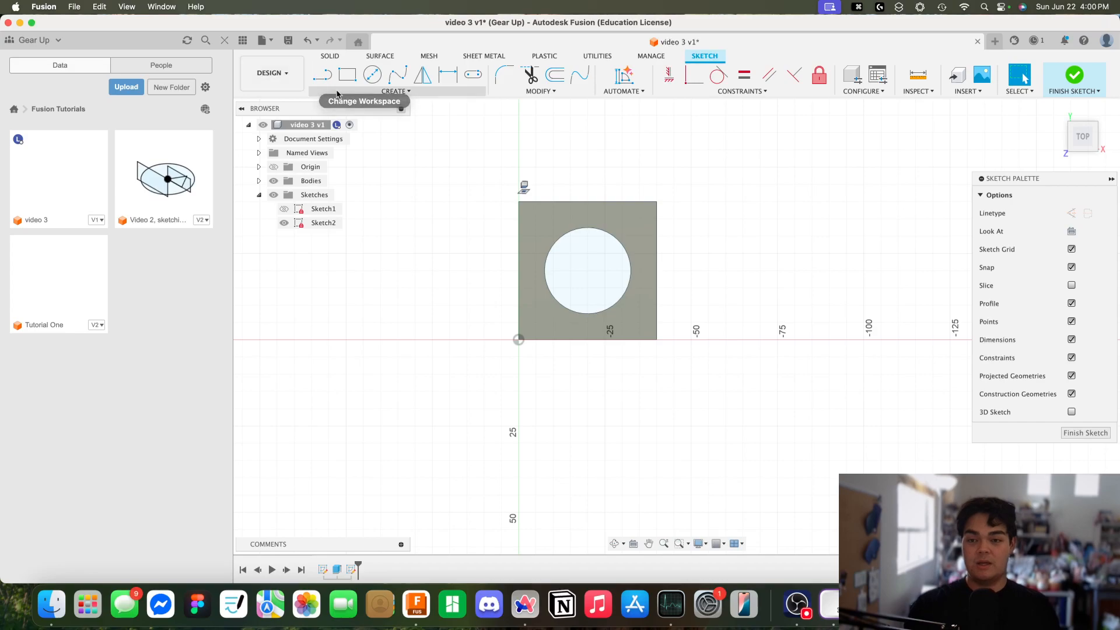
pyautogui.click(404, 92)
pyautogui.moveTo(364, 183)
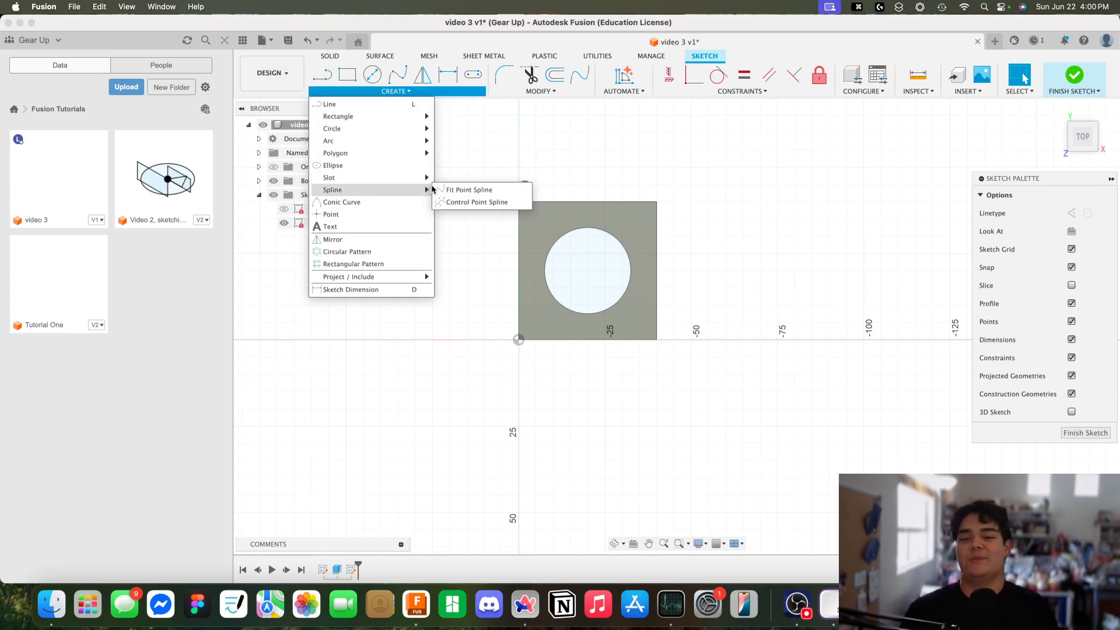
pyautogui.moveTo(420, 153)
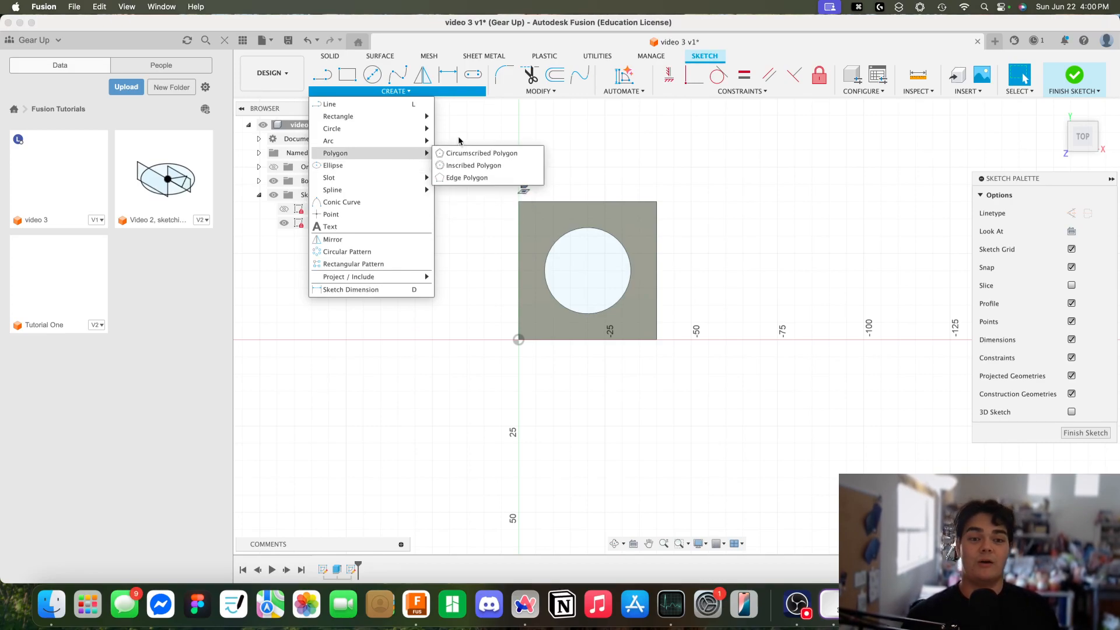
pyautogui.click(459, 142)
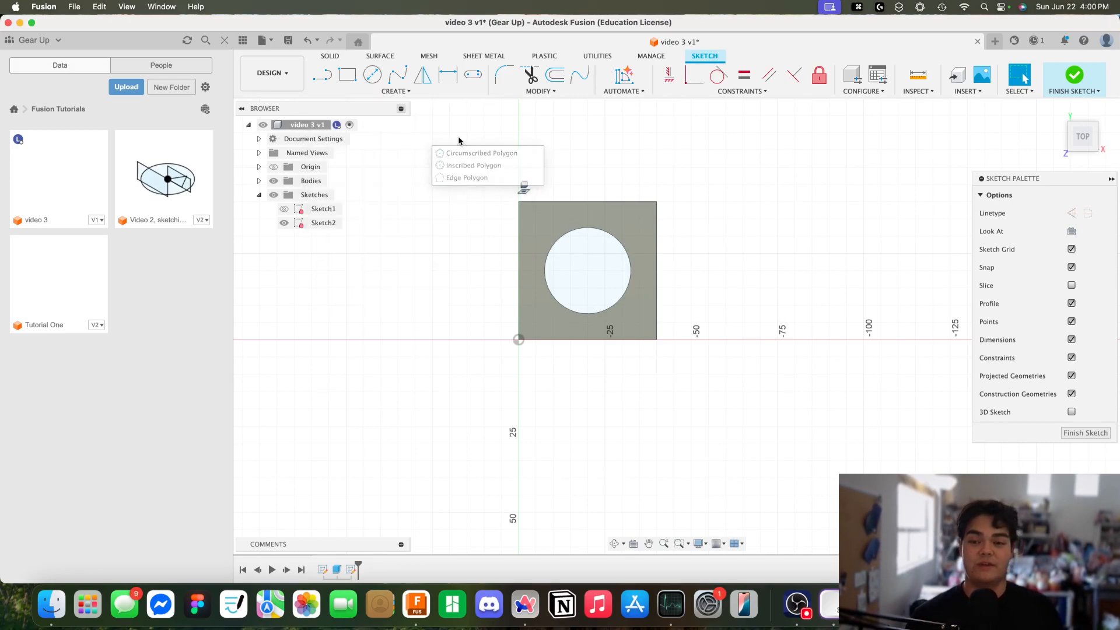
# - Draw a fit point spline from the square face's upper-left corner through a peak point above the face to its upper-right corner
pyautogui.click(398, 74)
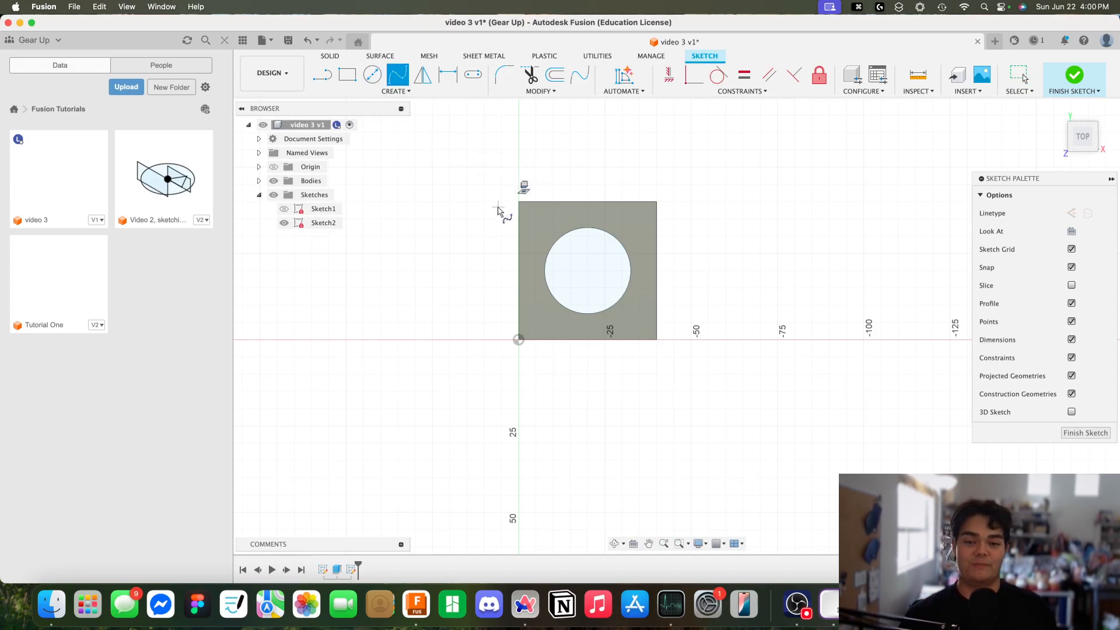
pyautogui.moveTo(582, 177); pyautogui.dragTo(551, 210, button='middle')
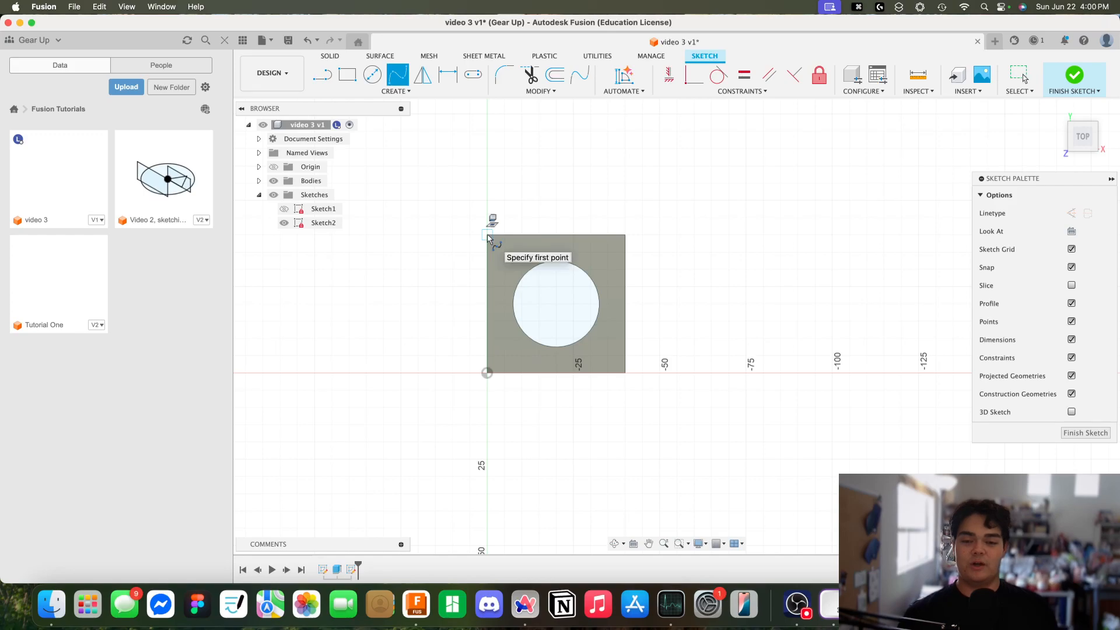
pyautogui.click(488, 234)
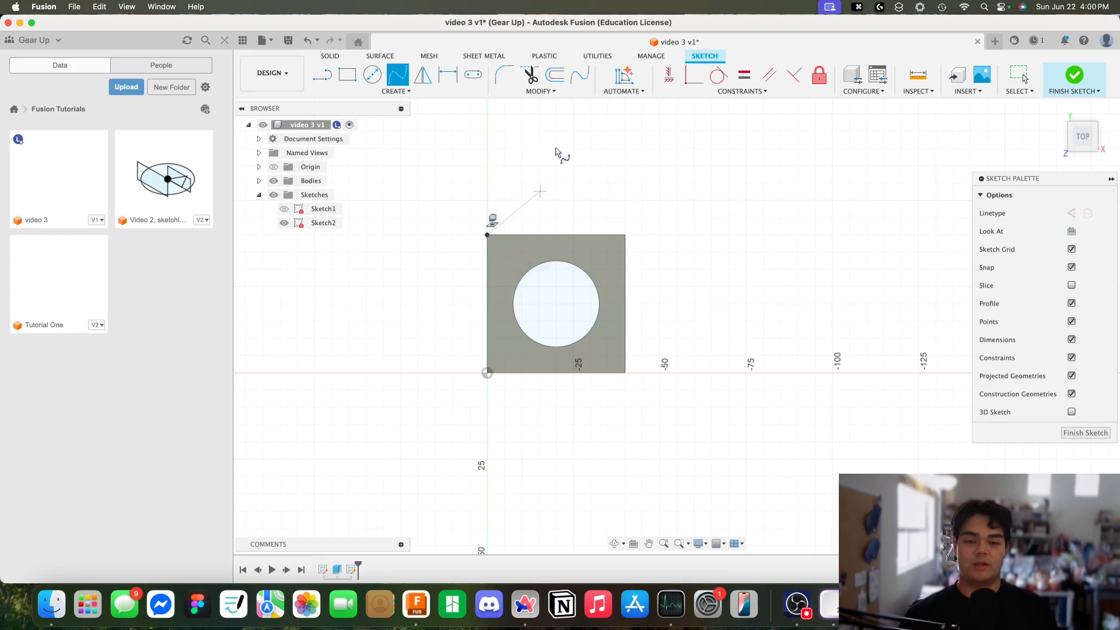
pyautogui.click(548, 123)
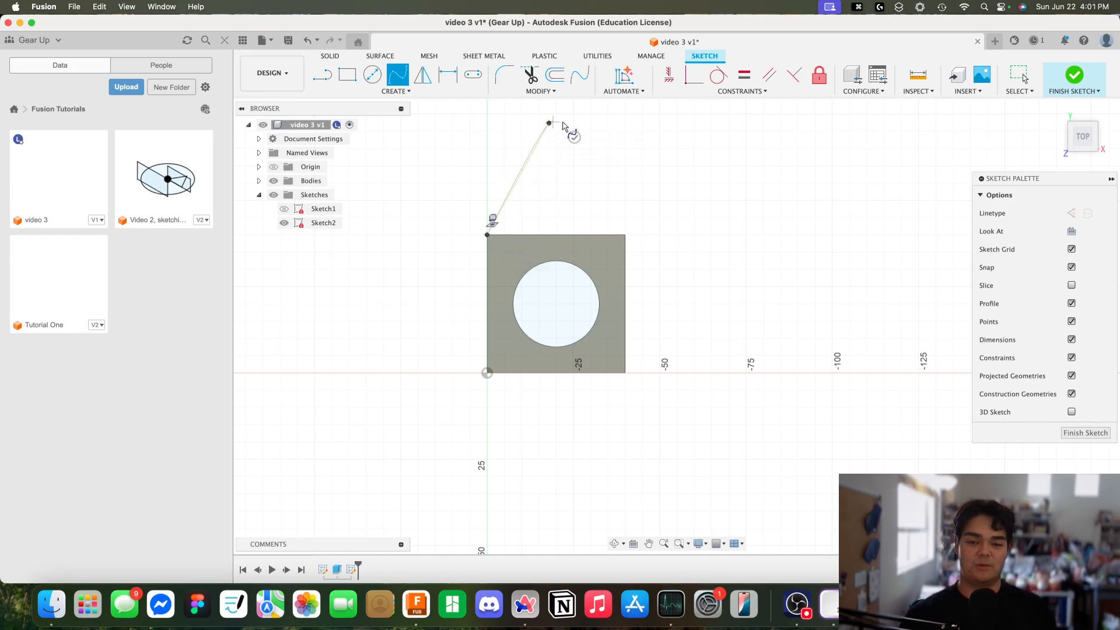
pyautogui.doubleClick(624, 235)
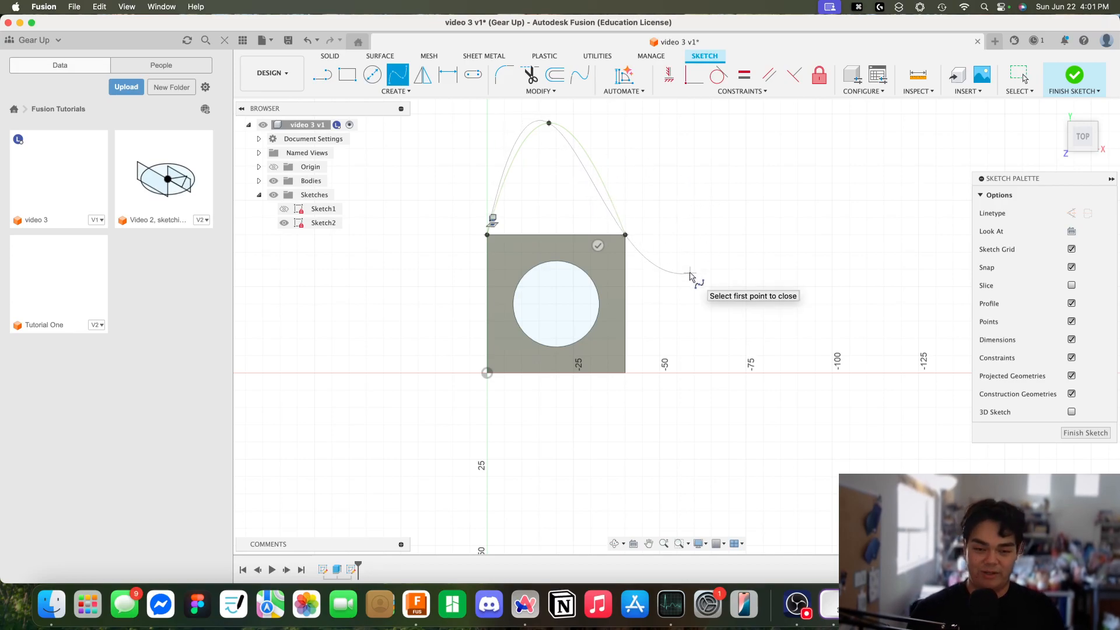
pyautogui.click(599, 246)
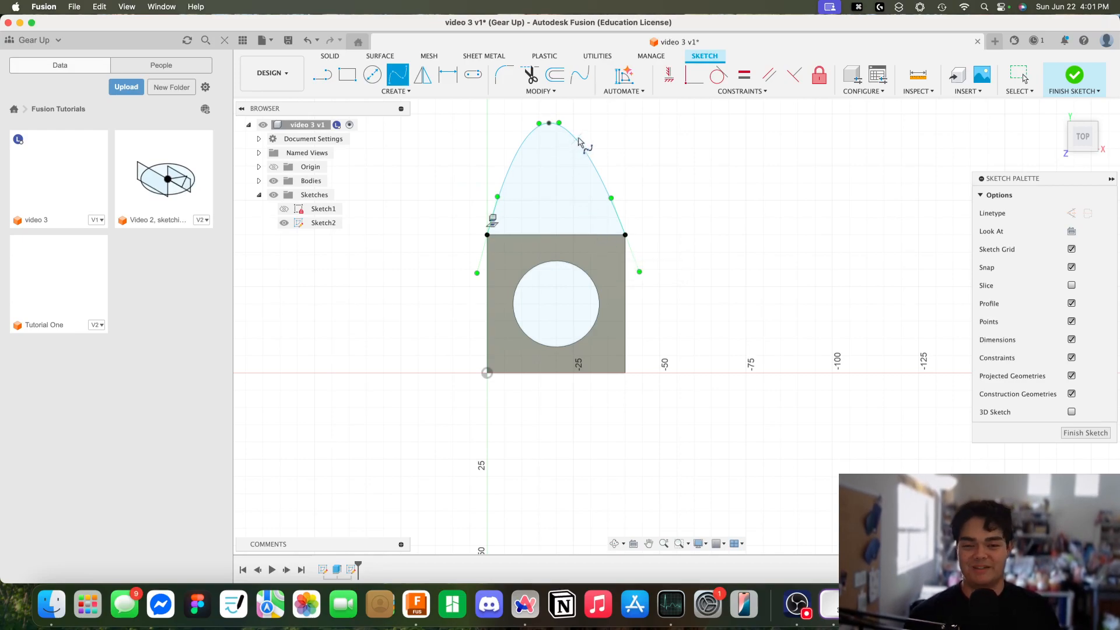
pyautogui.press('super+z')
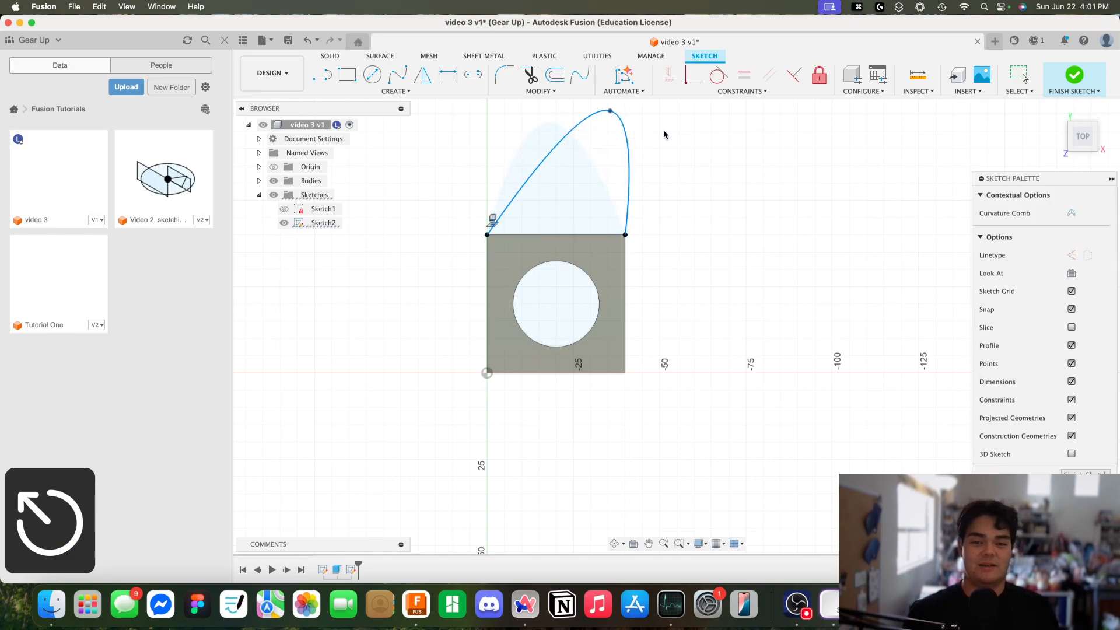
# - Try reshaping the arch by moving the spline itself and lowering its peak point towards the square face
pyautogui.moveTo(612, 192); pyautogui.dragTo(582, 143)
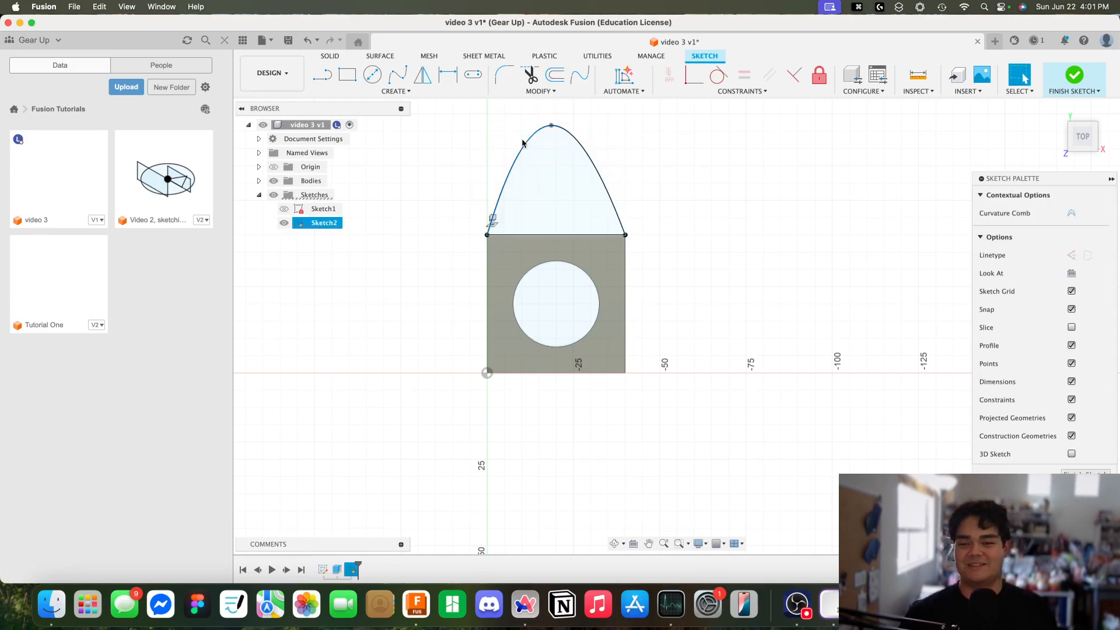
pyautogui.click(320, 79)
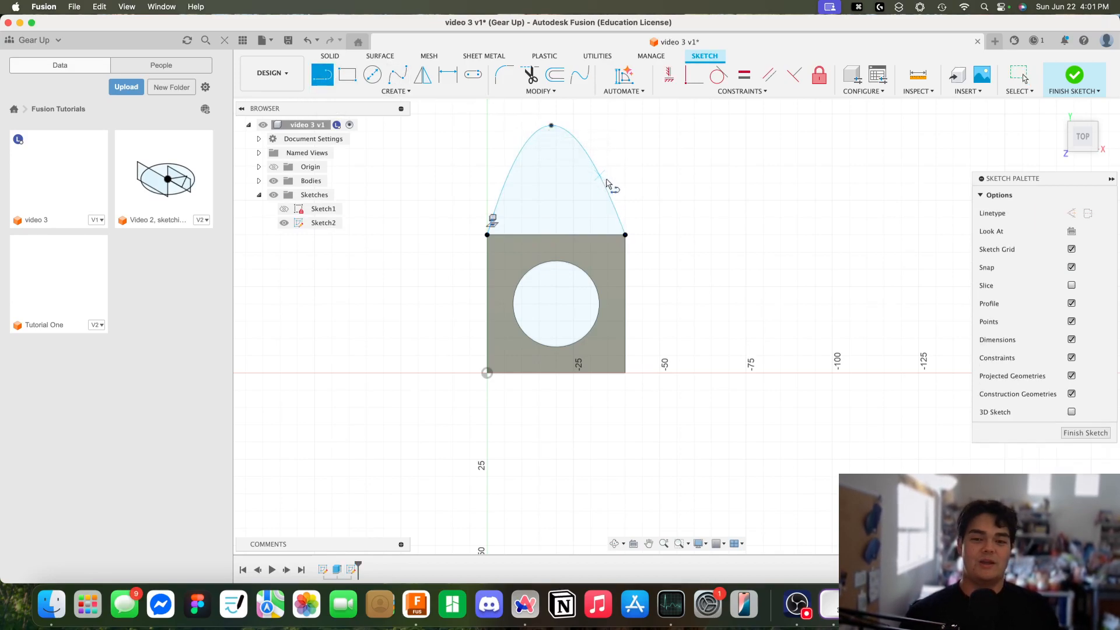
pyautogui.press('Escape')
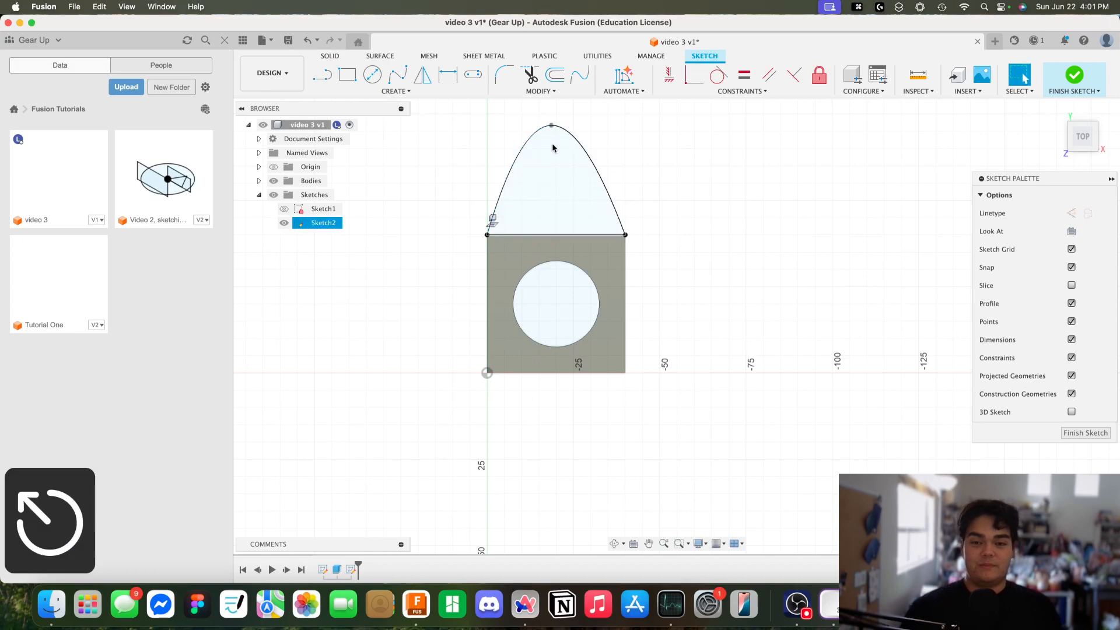
pyautogui.moveTo(552, 130)
pyautogui.mouseDown()
pyautogui.moveTo(560, 192)
pyautogui.moveTo(557, 140)
pyautogui.moveTo(559, 159)
pyautogui.mouseUp()
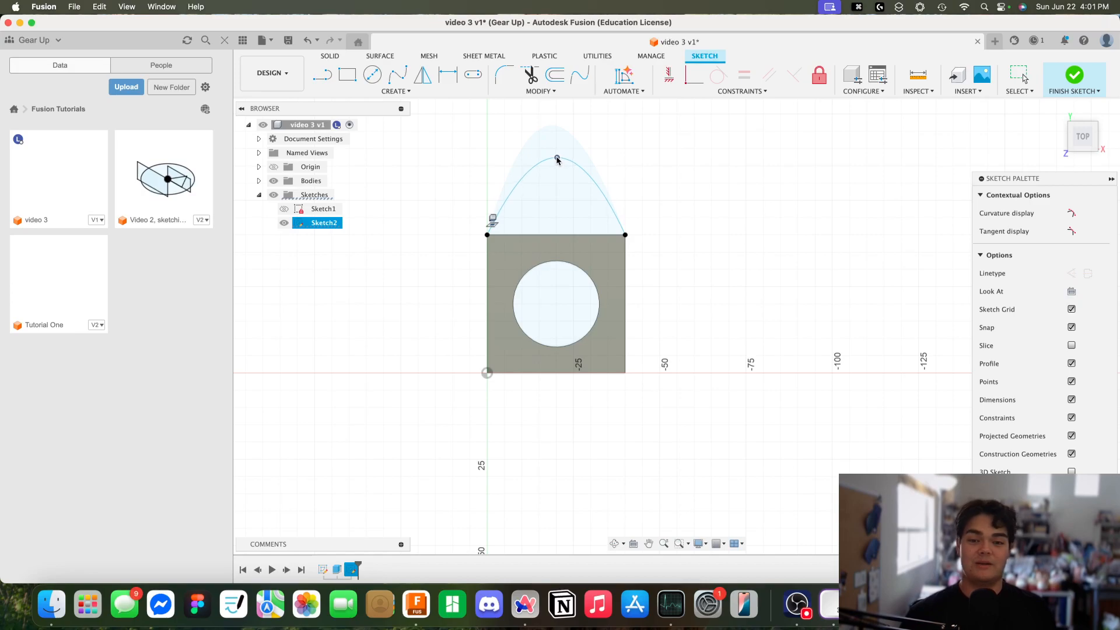
# - Draw a 30 mm vertical construction line upward from the midpoint of the square face's upper edge
pyautogui.click(322, 74)
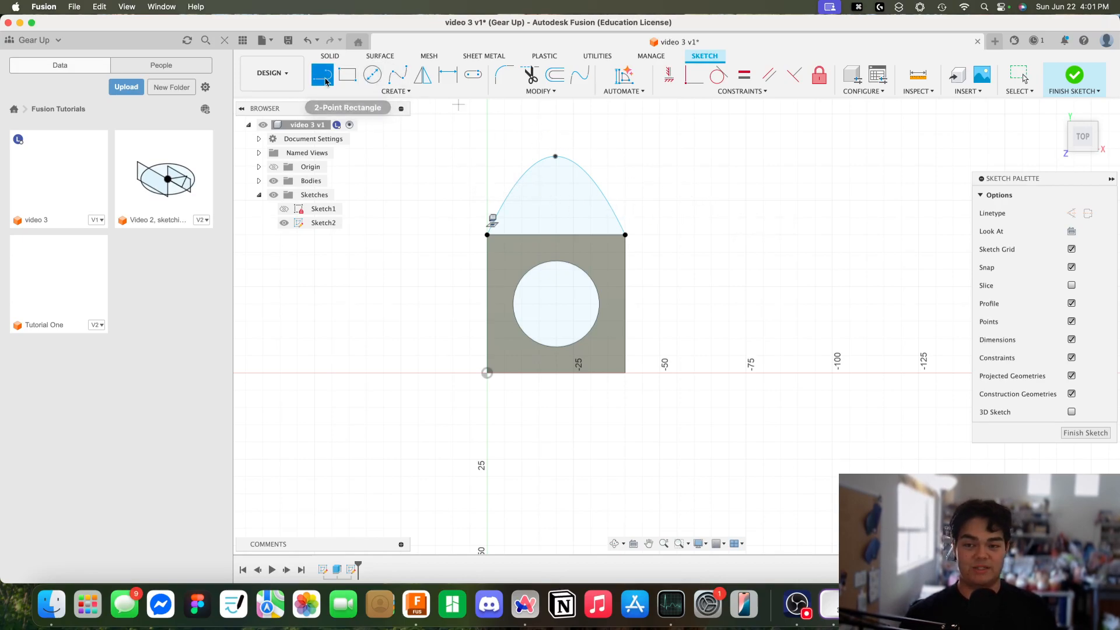
pyautogui.press('x')
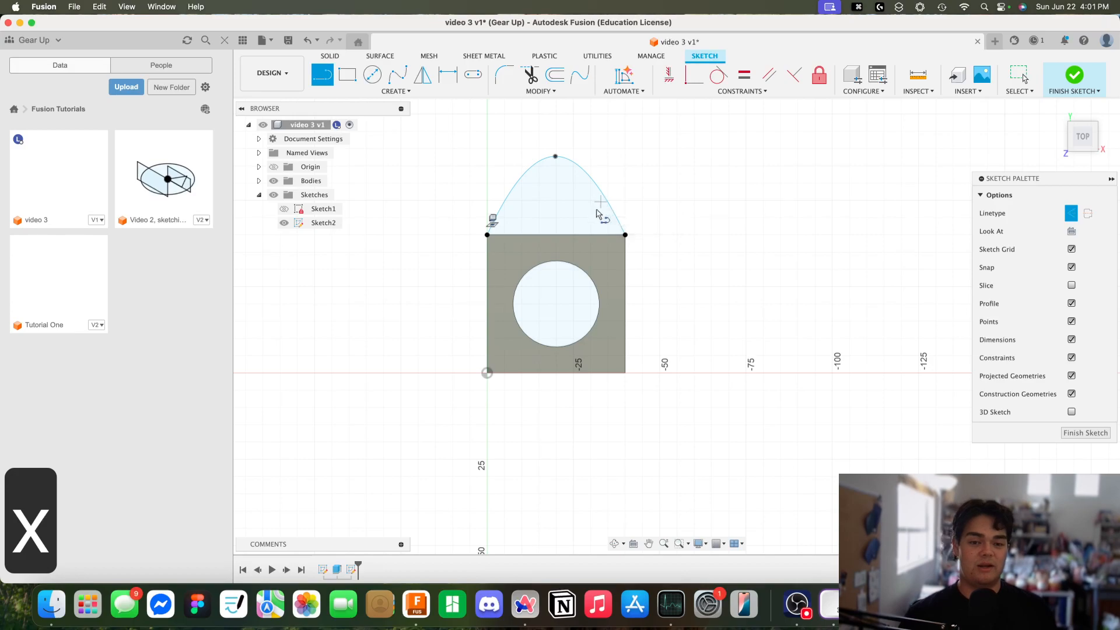
pyautogui.click(555, 234)
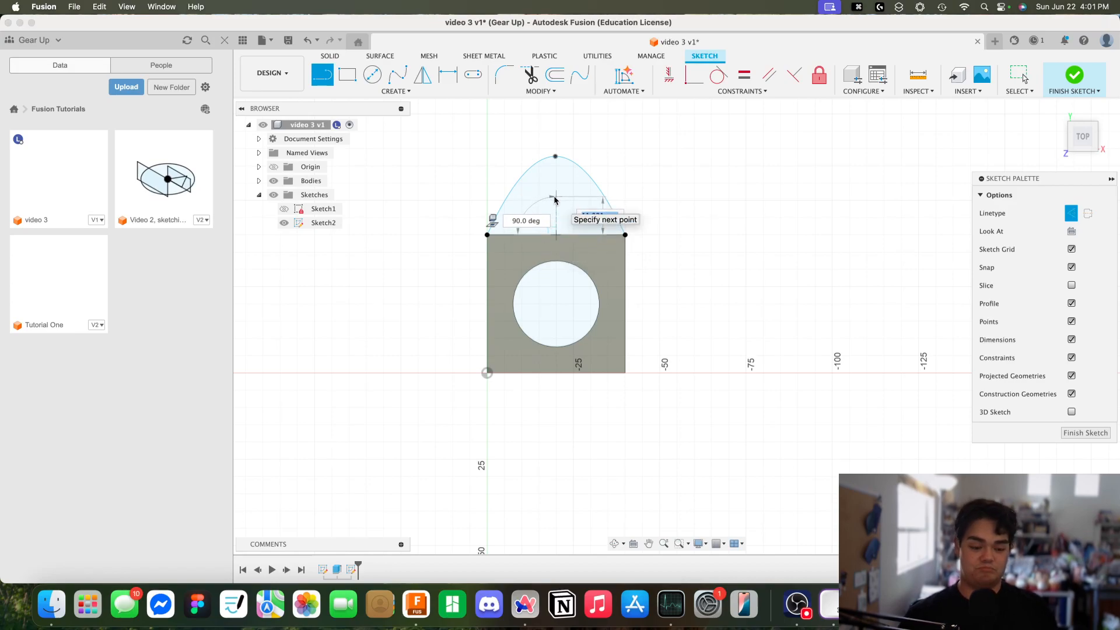
pyautogui.write('30')
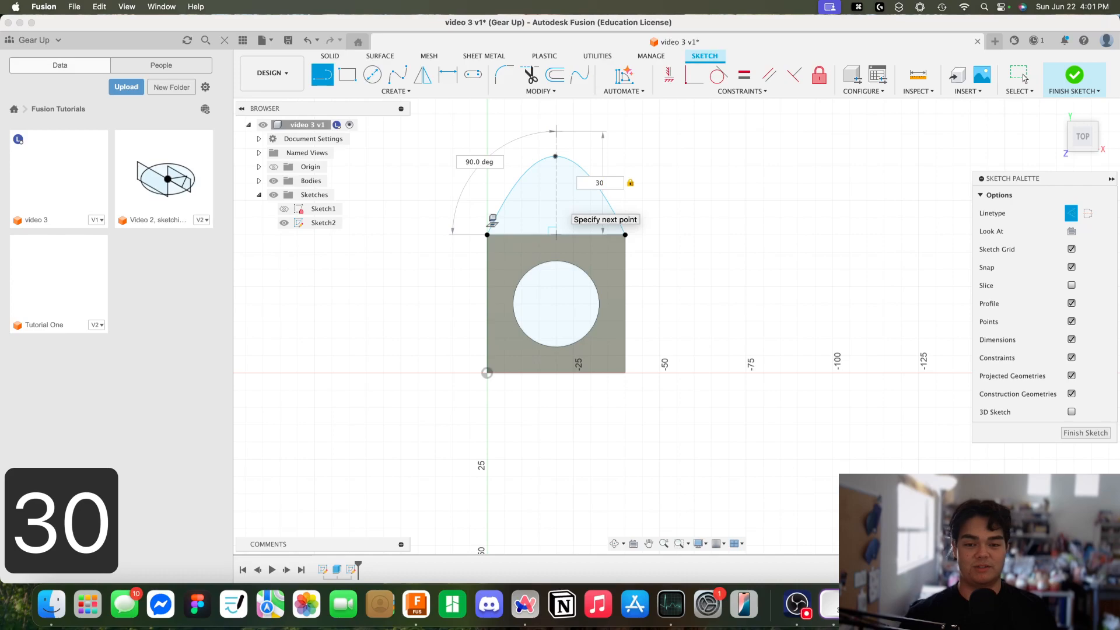
pyautogui.press('Return')
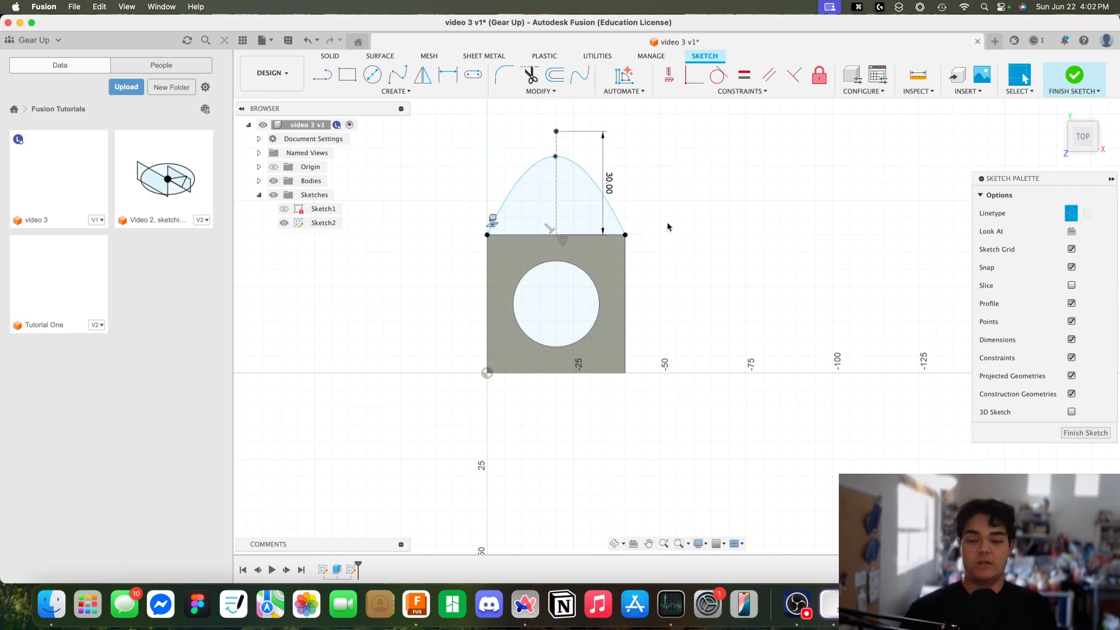
# - Pull the spline's peak above the construction line and inspect the line's midpoint and perpendicular constraints and its free upper endpoint
pyautogui.moveTo(562, 162)
pyautogui.mouseDown()
pyautogui.moveTo(634, 162)
pyautogui.moveTo(591, 105)
pyautogui.moveTo(567, 105)
pyautogui.mouseUp()
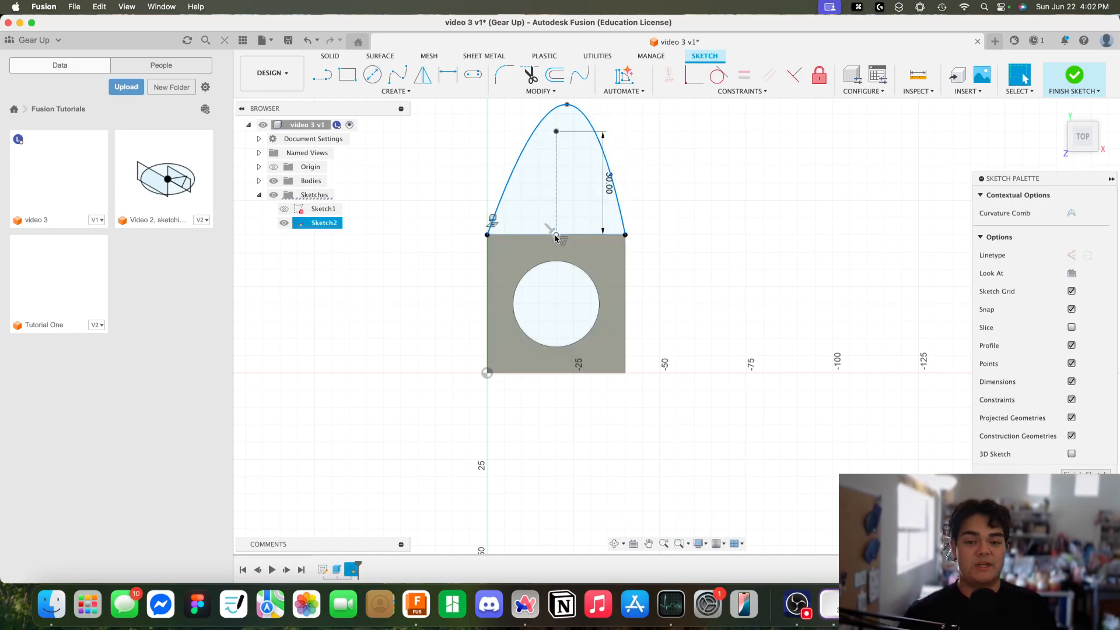
pyautogui.click(563, 245)
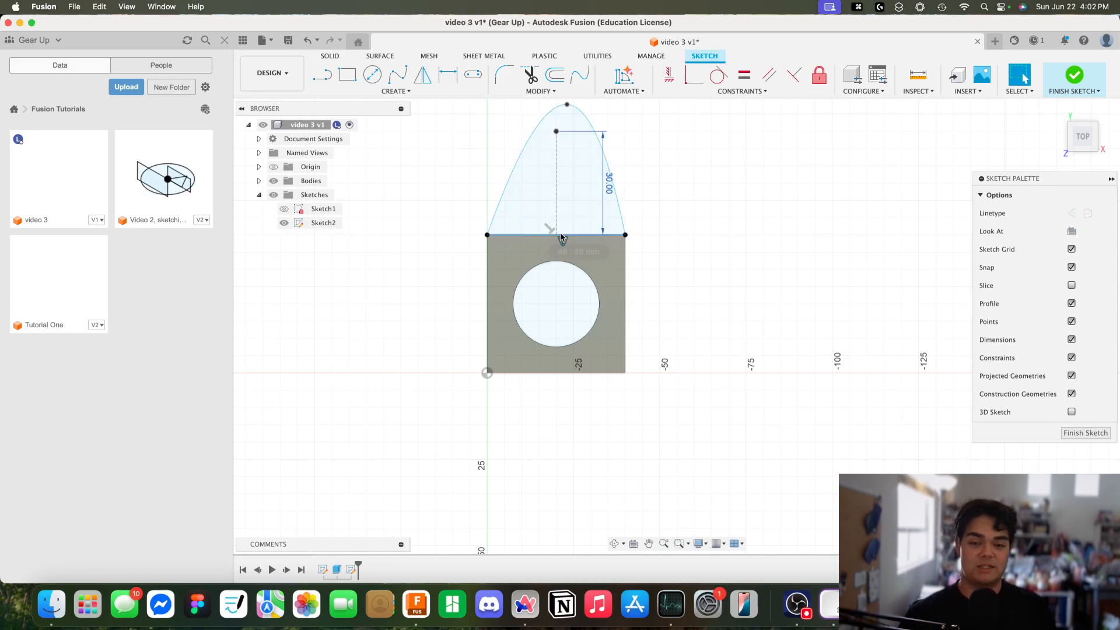
pyautogui.click(549, 231)
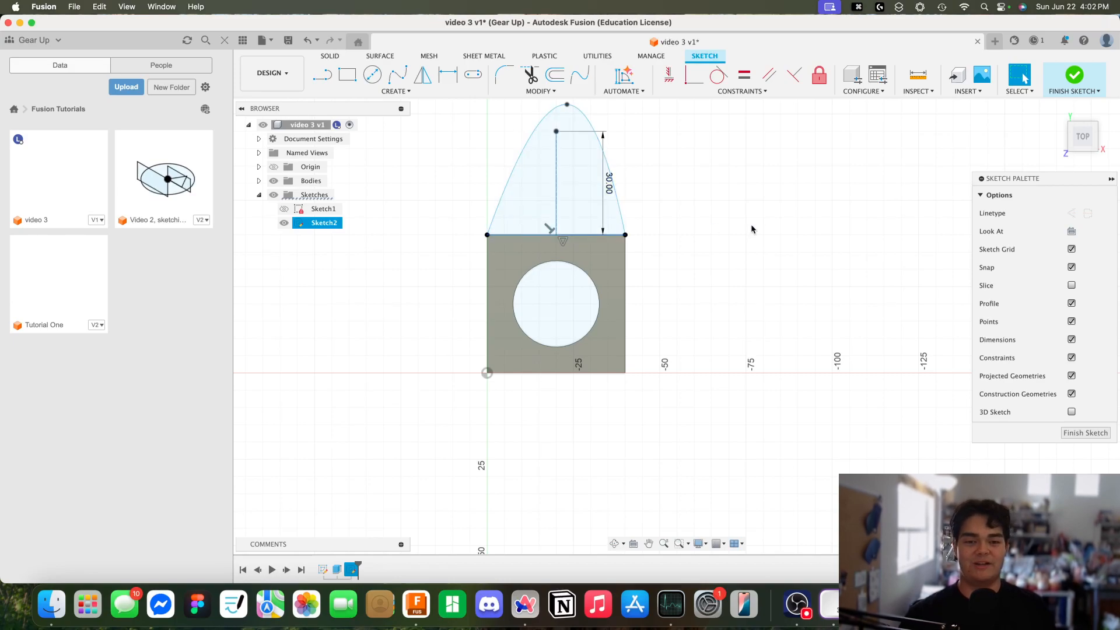
pyautogui.click(656, 179)
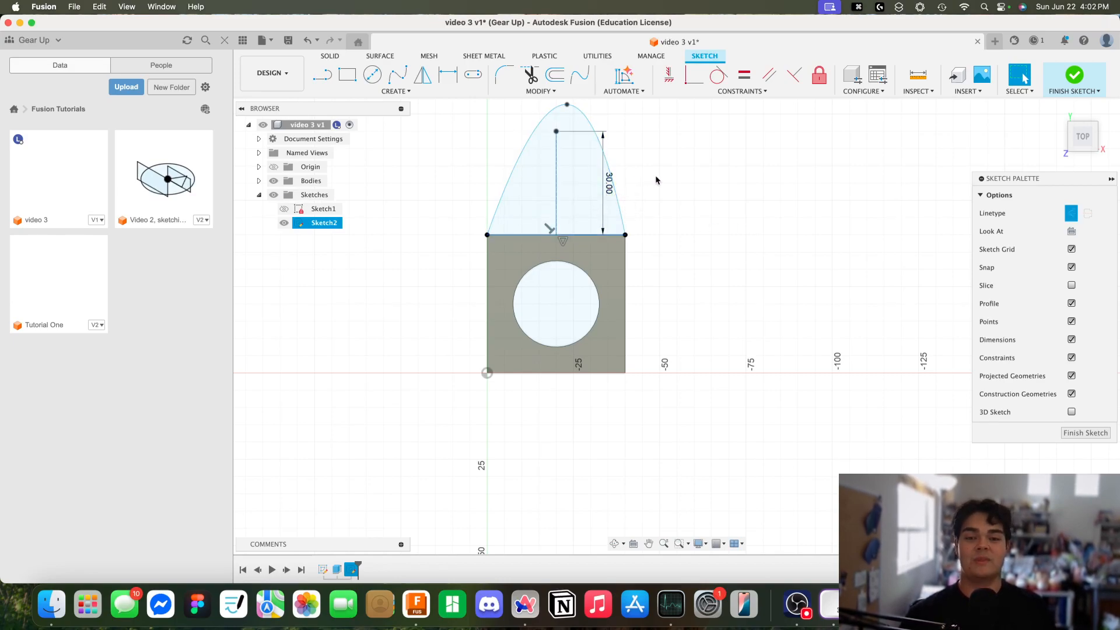
pyautogui.click(556, 133)
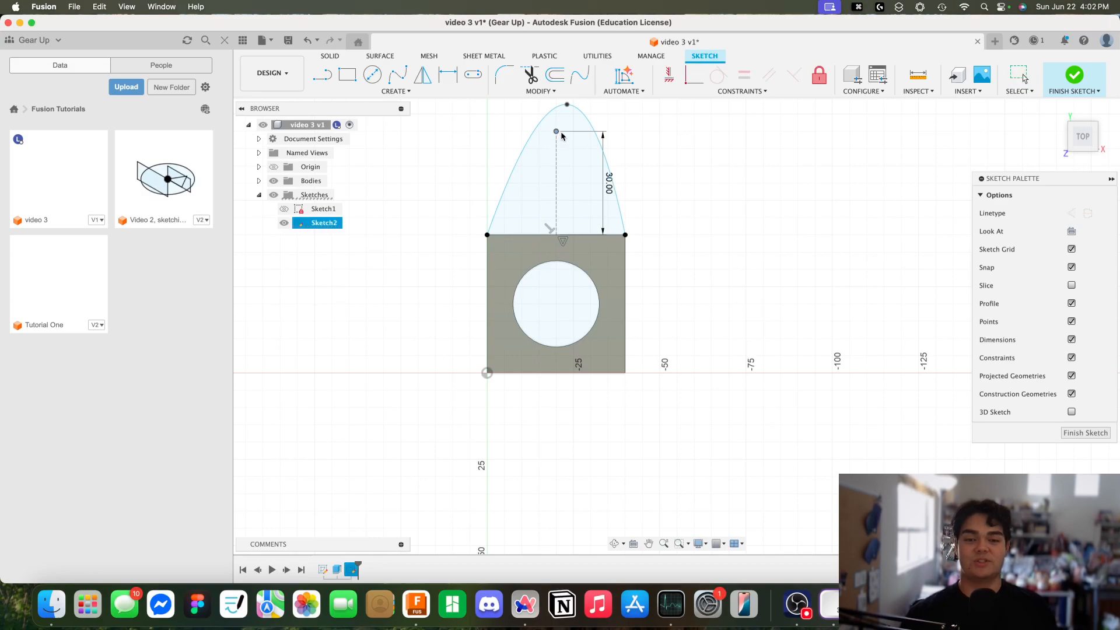
pyautogui.click(725, 178)
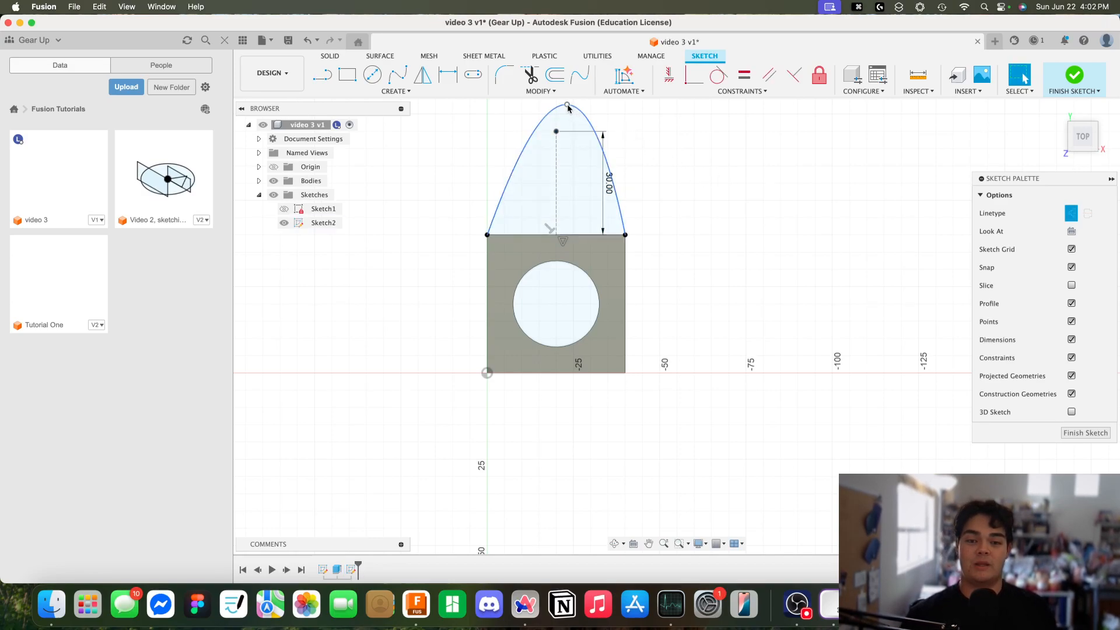
# - Bring the spline's peak point close to the construction line's upper endpoint and constrain the two points coincident
pyautogui.moveTo(568, 109); pyautogui.dragTo(561, 112)
pyautogui.click(686, 143)
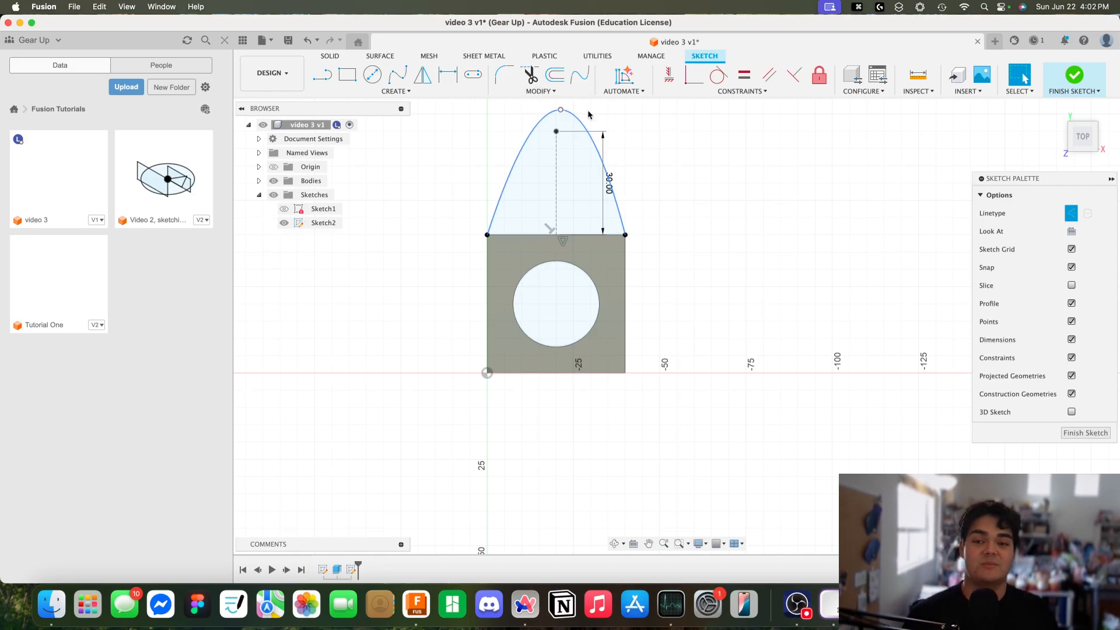
pyautogui.click(694, 79)
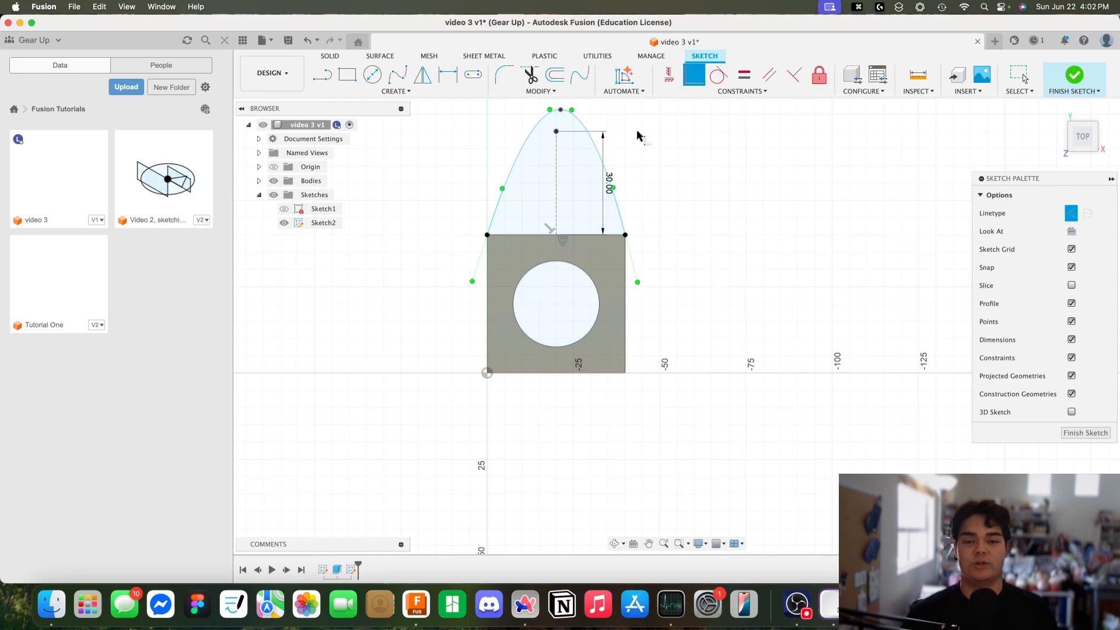
pyautogui.click(560, 110)
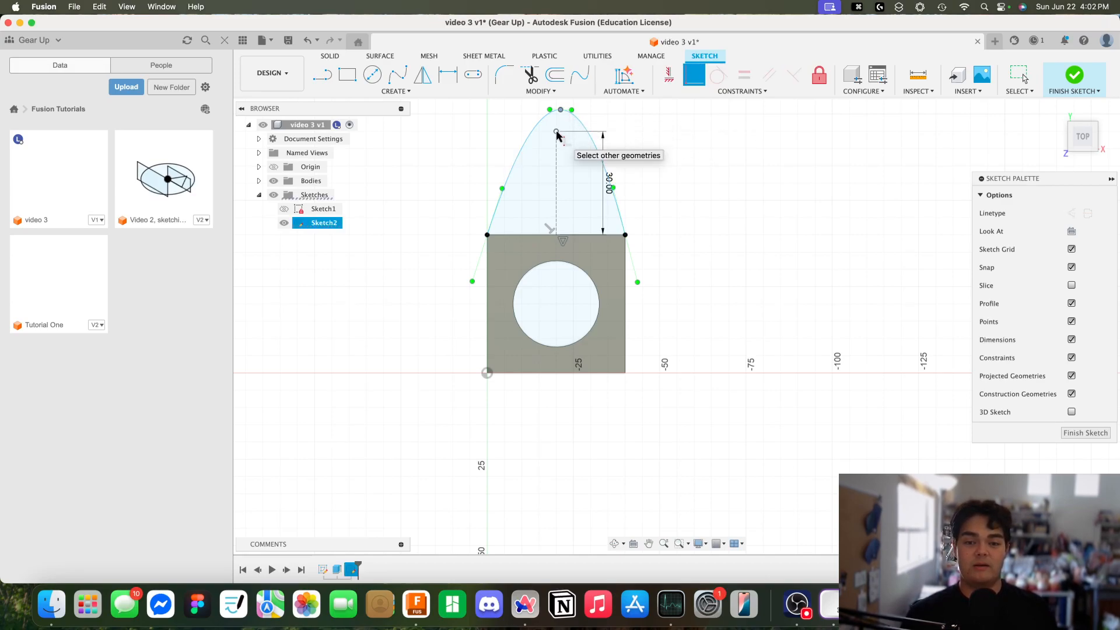
pyautogui.click(557, 132)
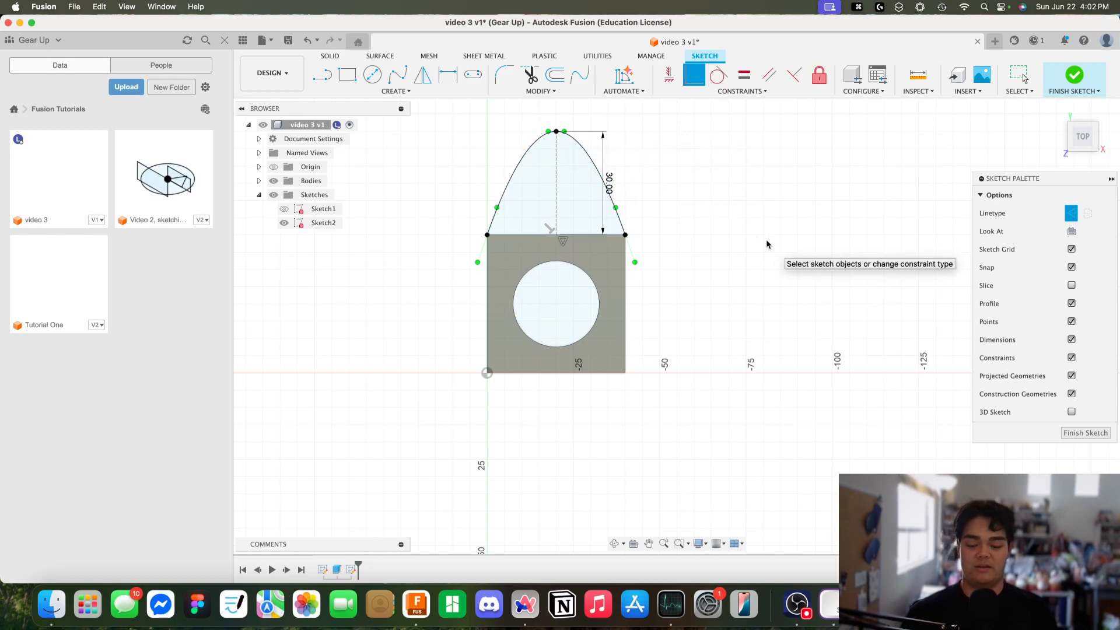
pyautogui.press('Escape')
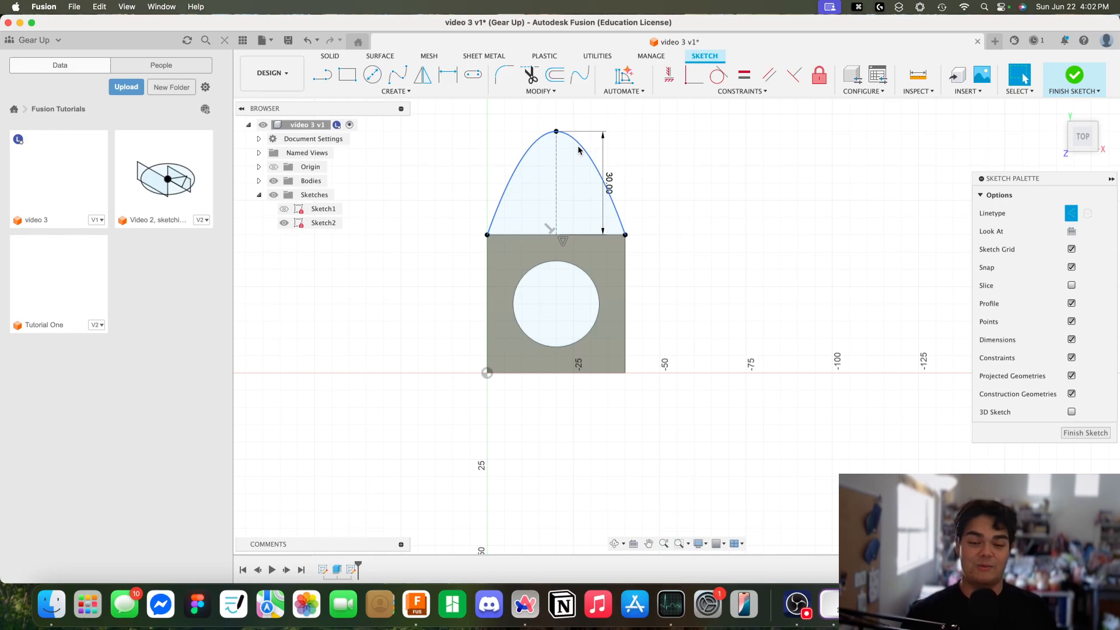
pyautogui.click(579, 150)
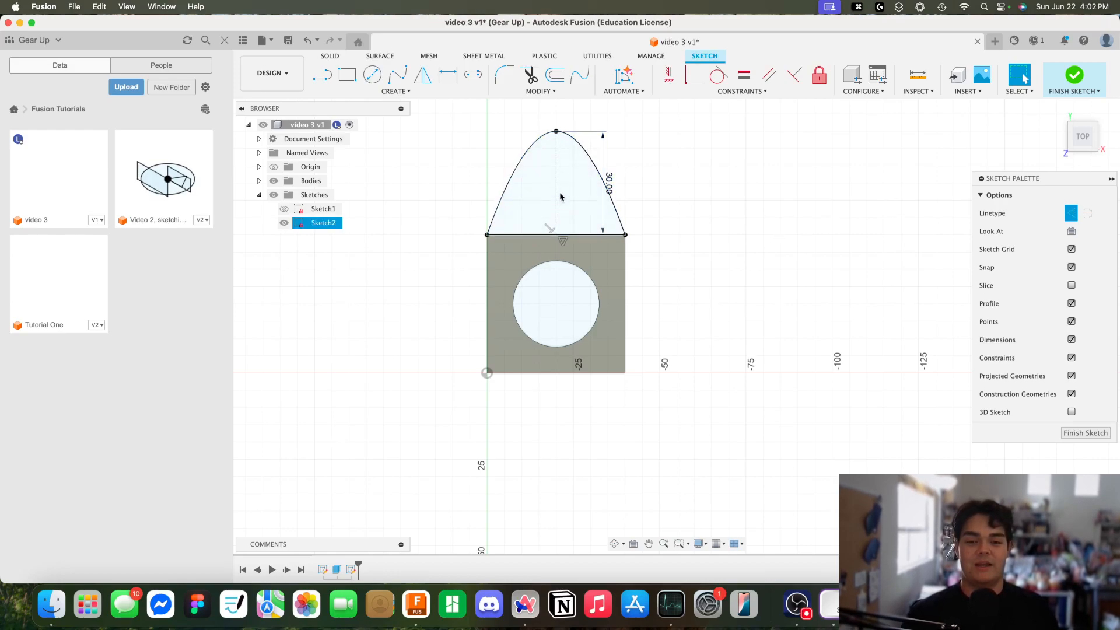
pyautogui.click(744, 233)
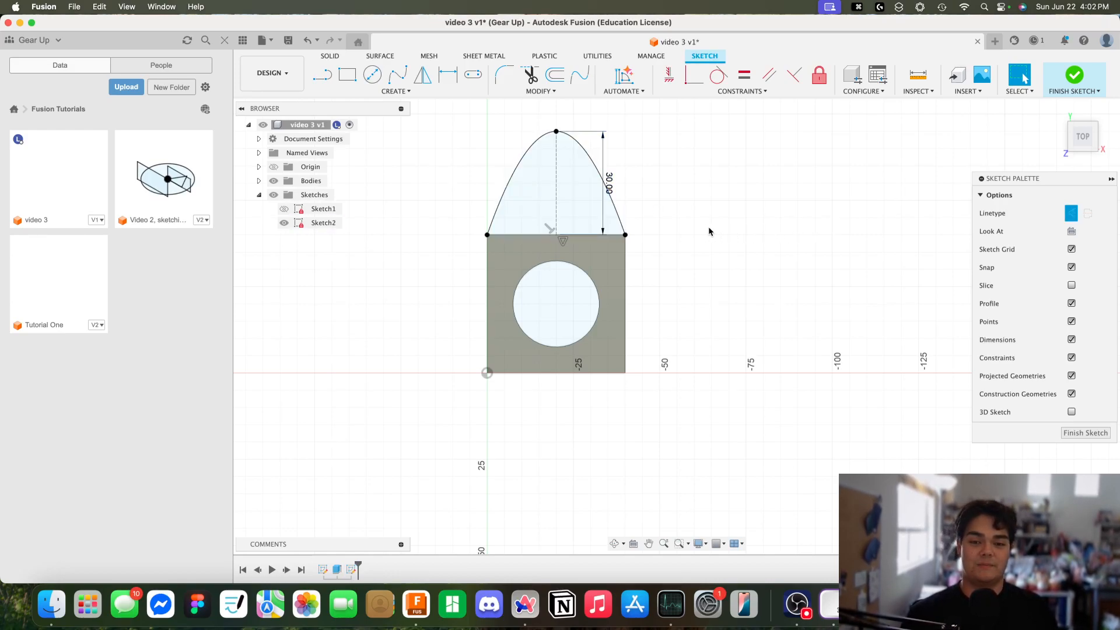
pyautogui.click(556, 204)
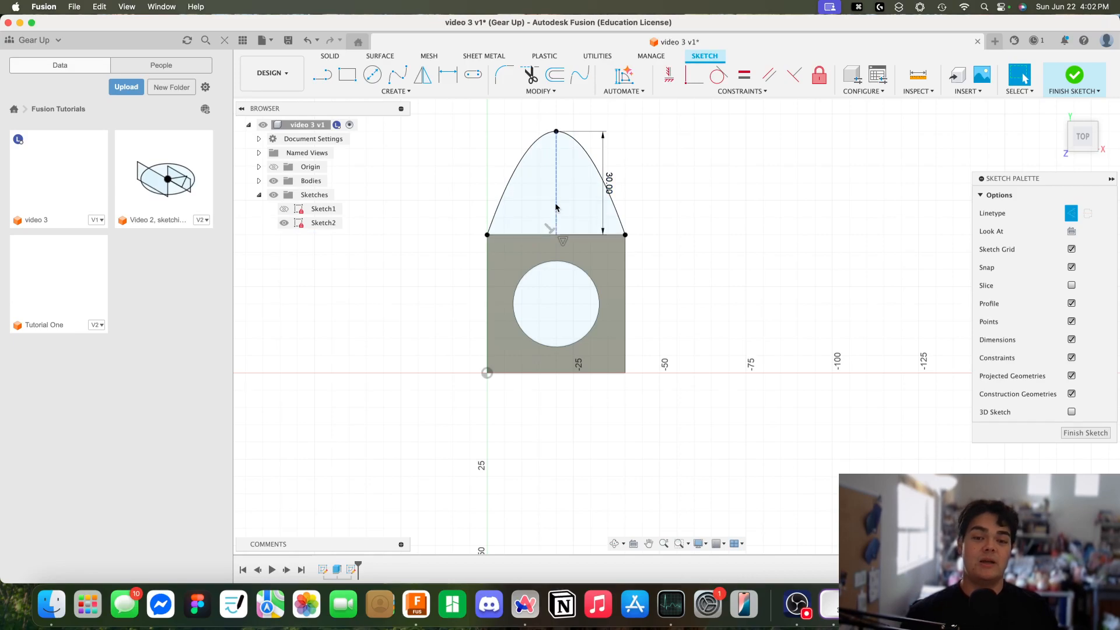
pyautogui.click(556, 204)
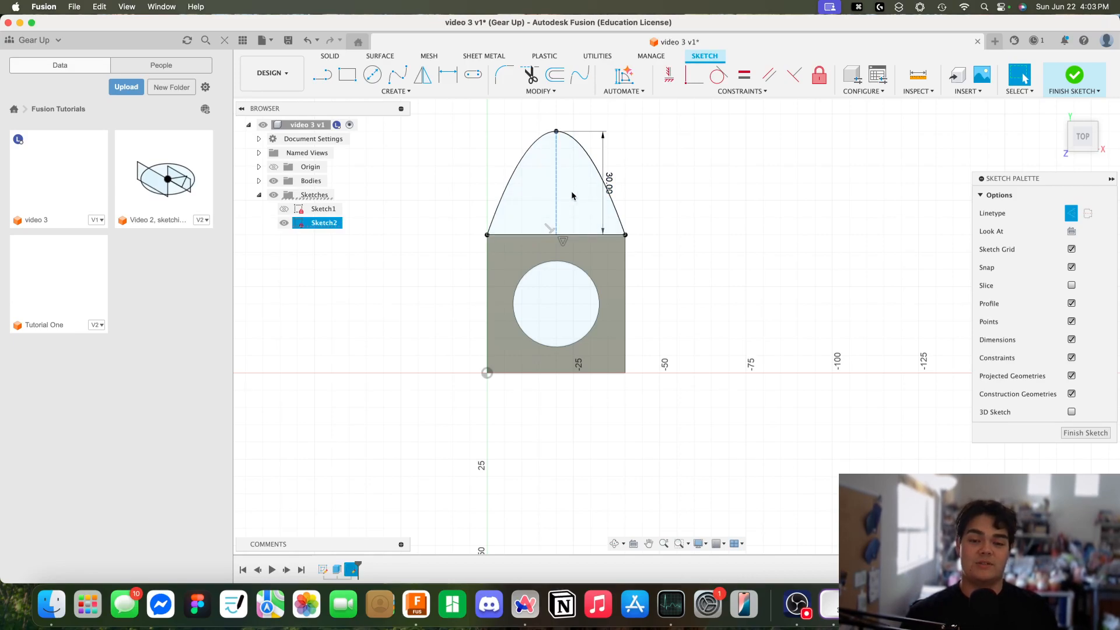
pyautogui.click(572, 196)
pyautogui.click(637, 204)
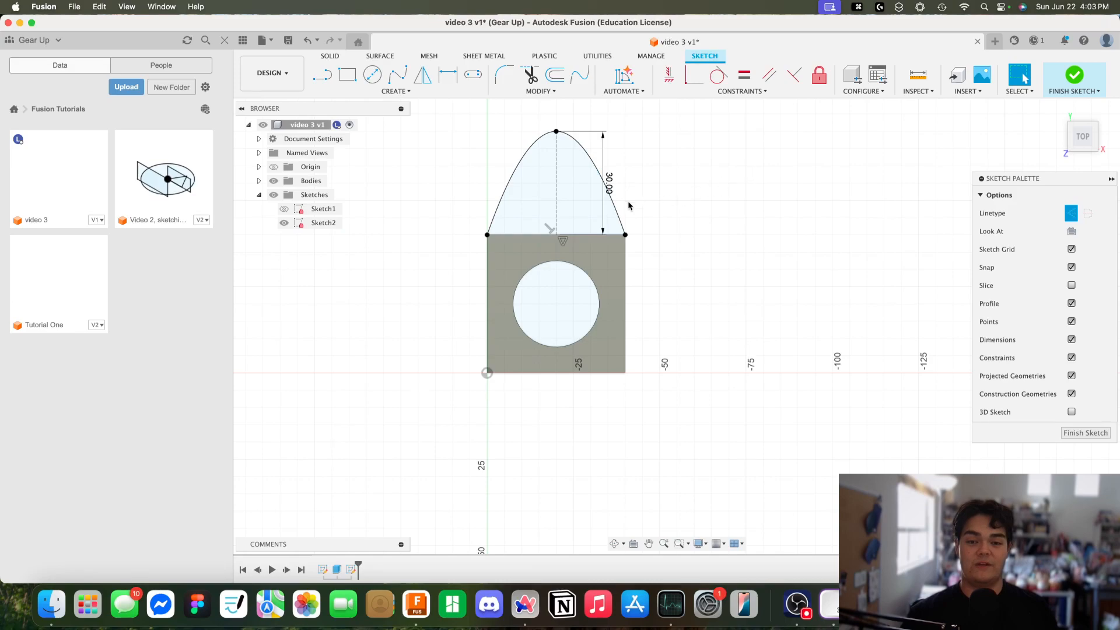
# - Change the arch's vertical centre line from construction to a normal line and select the two half-arch profiles in turn
pyautogui.click(557, 205)
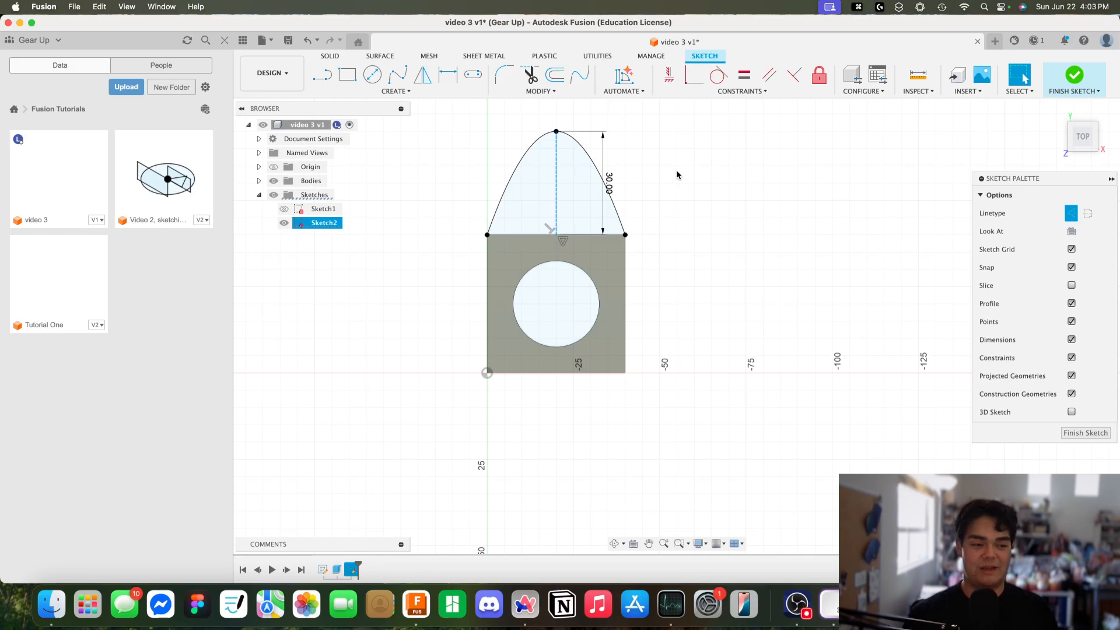
pyautogui.press('x')
pyautogui.click(677, 175)
pyautogui.click(564, 212)
pyautogui.click(536, 206)
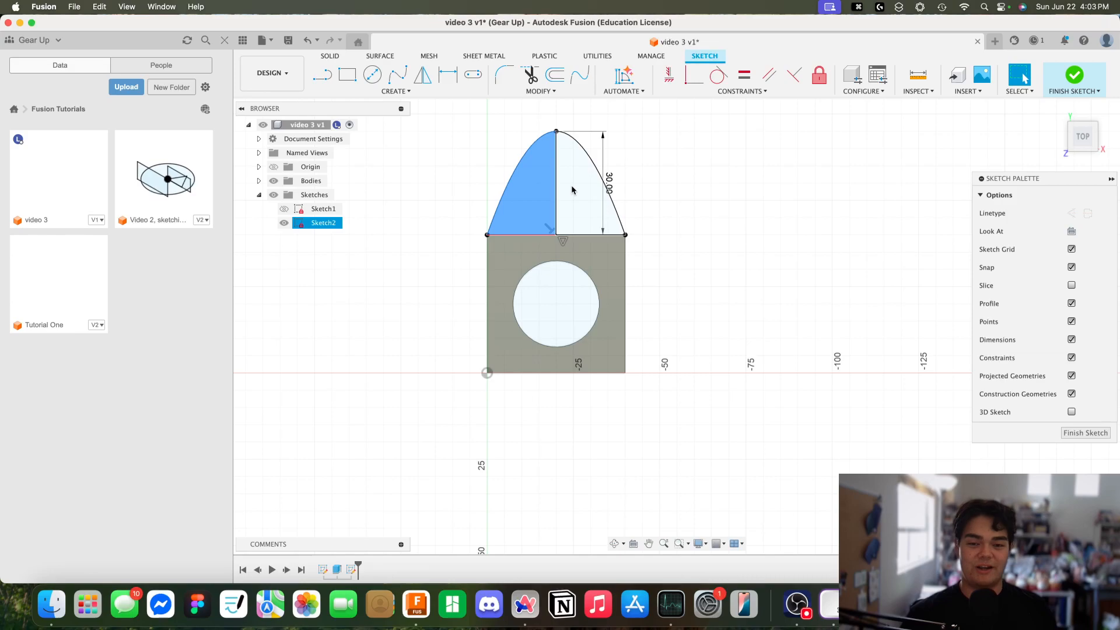
pyautogui.click(571, 189)
# - Convert the arch's centre line back to construction geometry and select the undivided arch profile, then clear the selection
pyautogui.click(556, 188)
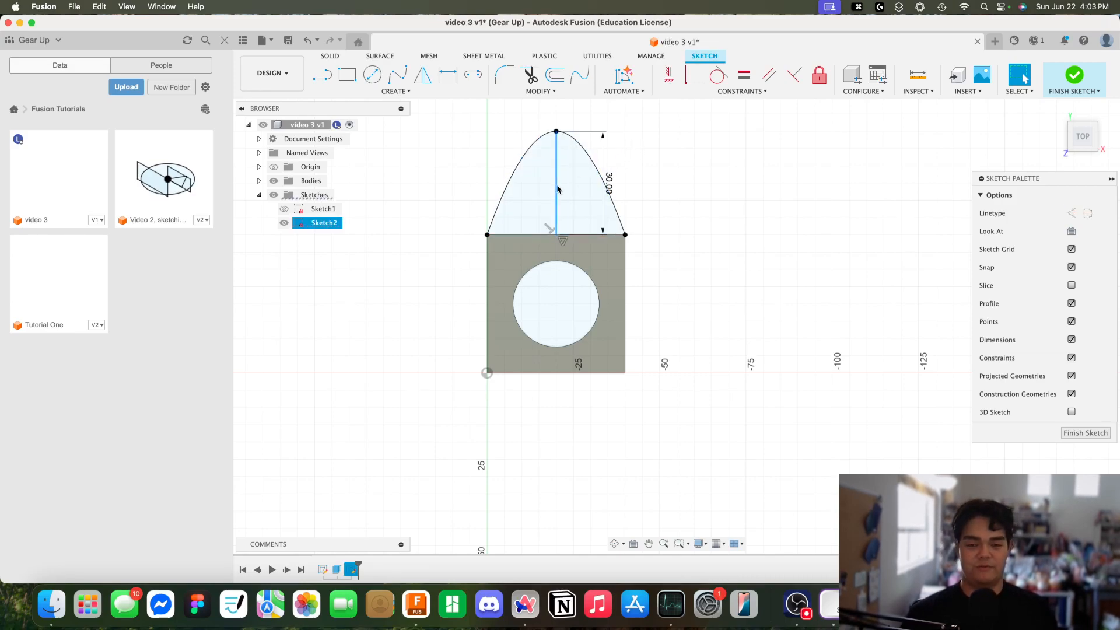
pyautogui.press('x')
pyautogui.click(782, 155)
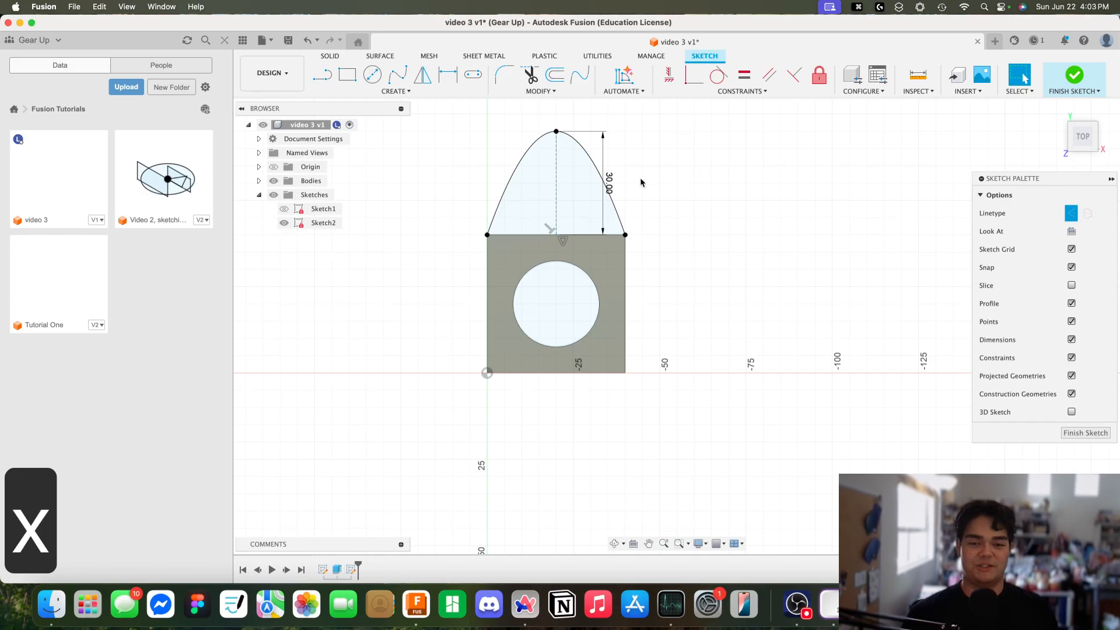
pyautogui.click(581, 191)
pyautogui.click(711, 141)
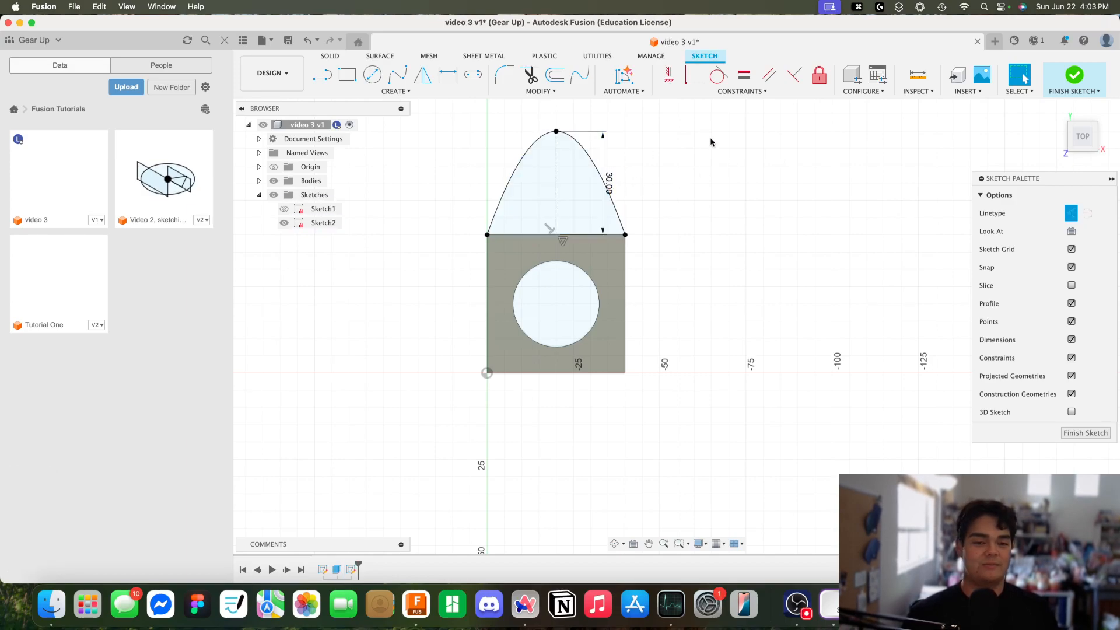
# - Finish the arch sketch and start a new sketch on the front origin plane
pyautogui.click(1075, 77)
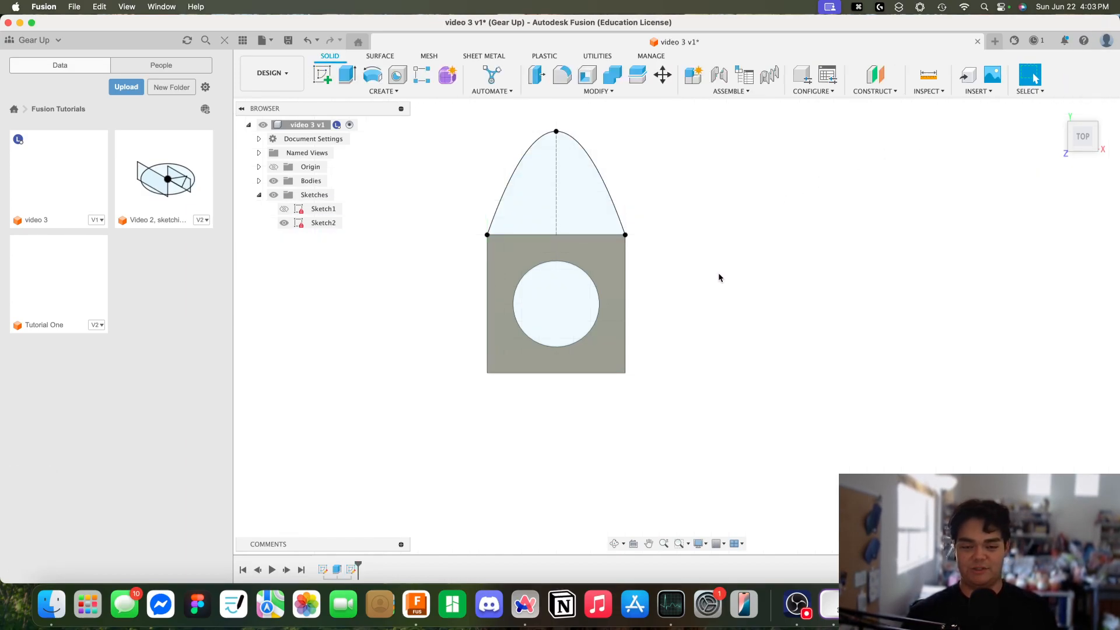
pyautogui.keyDown('shift'); pyautogui.moveTo(731, 296); pyautogui.dragTo(785, 253, button='middle'); pyautogui.keyUp('shift')
pyautogui.scroll(-5, 785, 254)
pyautogui.moveTo(817, 310); pyautogui.dragTo(715, 266, button='middle')
pyautogui.click(322, 74)
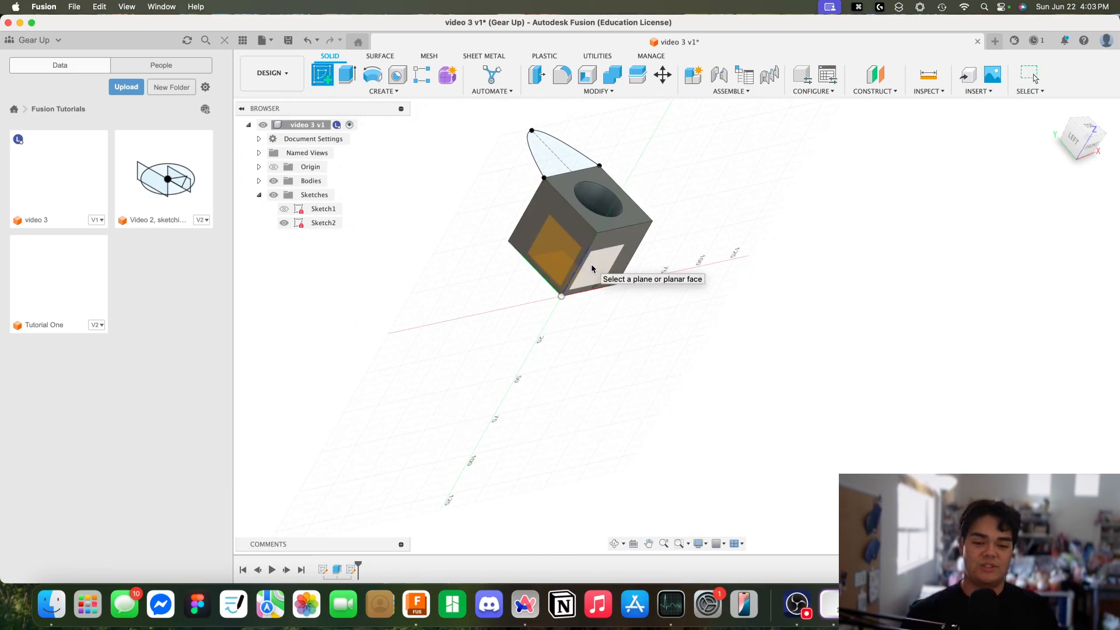
pyautogui.click(592, 268)
# - Hide Sketch2 and all bodies to leave an empty sketching area
pyautogui.click(284, 223)
pyautogui.click(273, 181)
pyautogui.moveTo(805, 267); pyautogui.dragTo(653, 239, button='middle')
pyautogui.scroll(2, 610, 280)
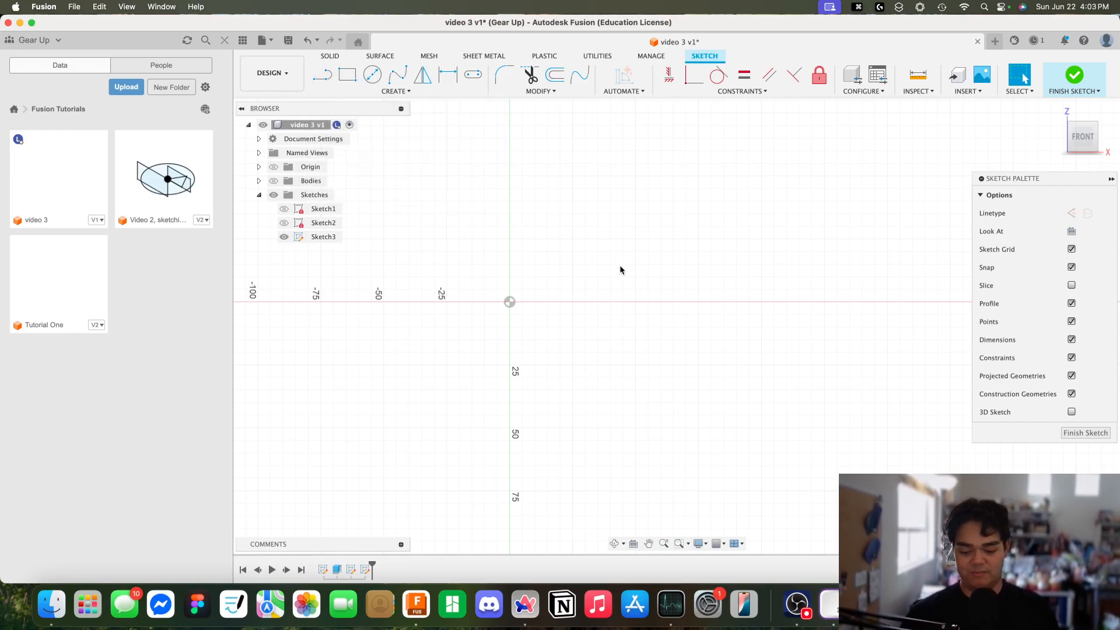
# - Try a two-point rectangle from the origin and undo it
pyautogui.press('r')
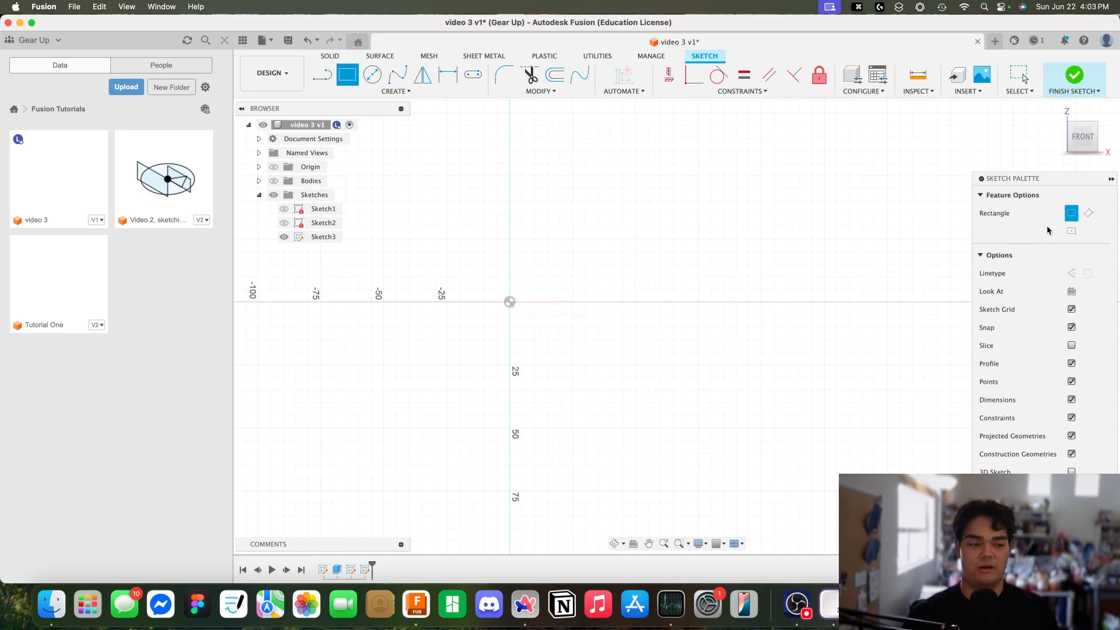
pyautogui.click(509, 302)
pyautogui.click(627, 229)
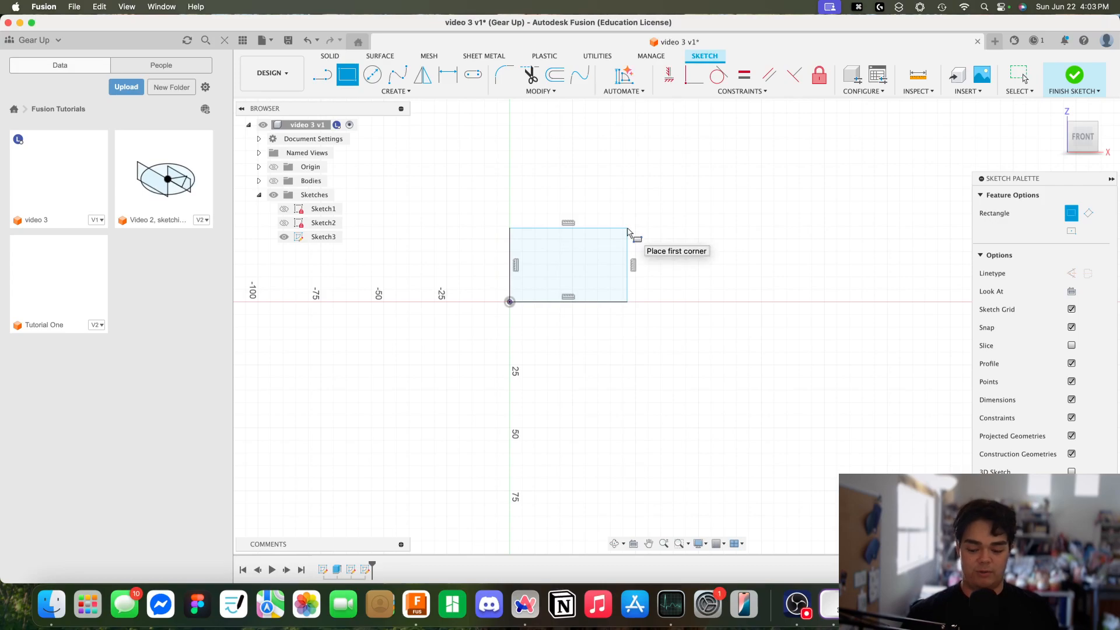
pyautogui.press('super+z')
pyautogui.press('super+z')
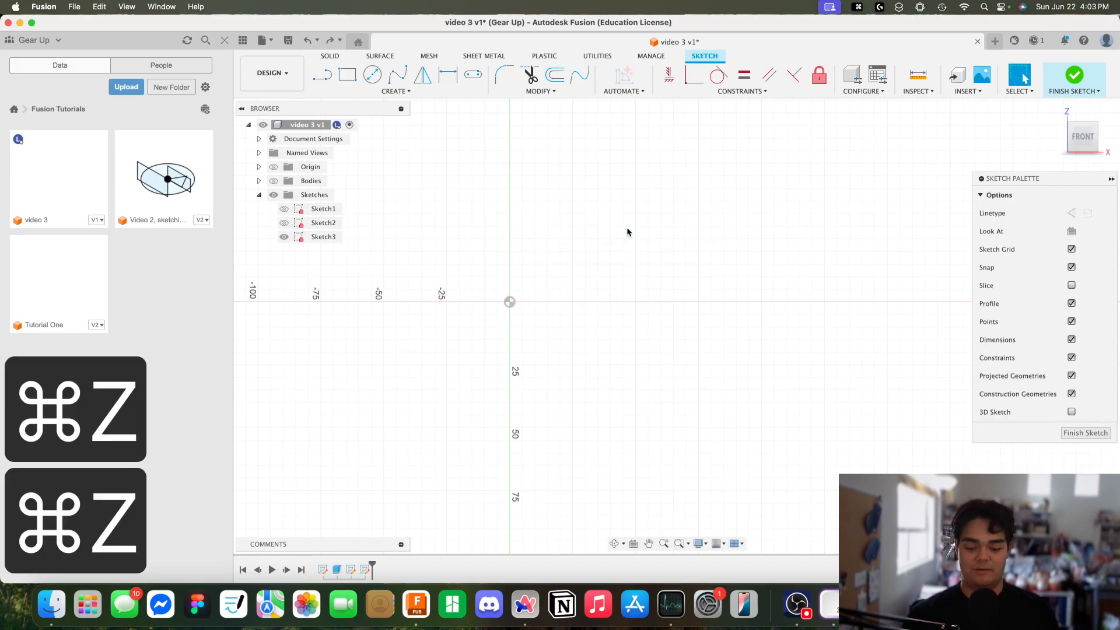
pyautogui.press('r')
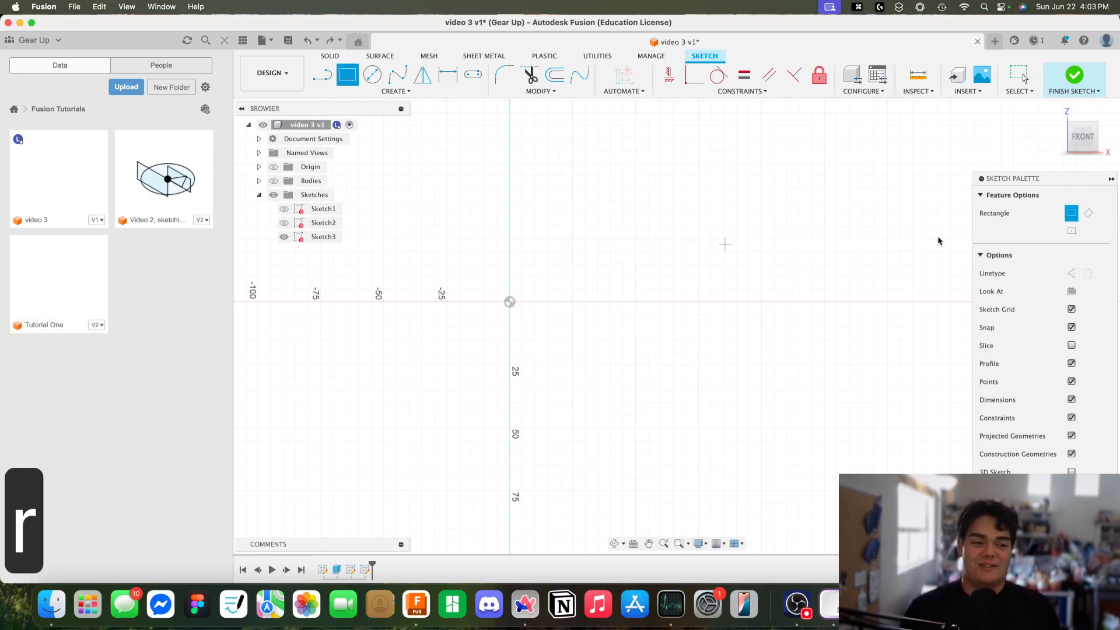
pyautogui.click(1071, 231)
pyautogui.moveTo(703, 261); pyautogui.dragTo(741, 250, button='middle')
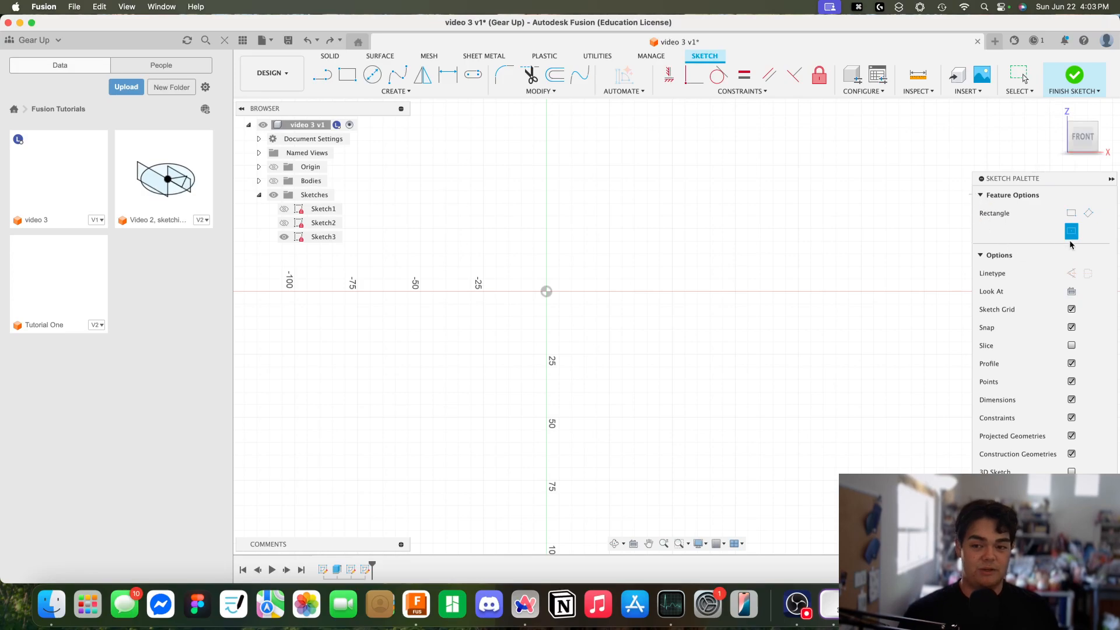
pyautogui.press('Escape')
# - Draw a center rectangle on the origin, 70 mm high and 50 mm wide
pyautogui.click(406, 92)
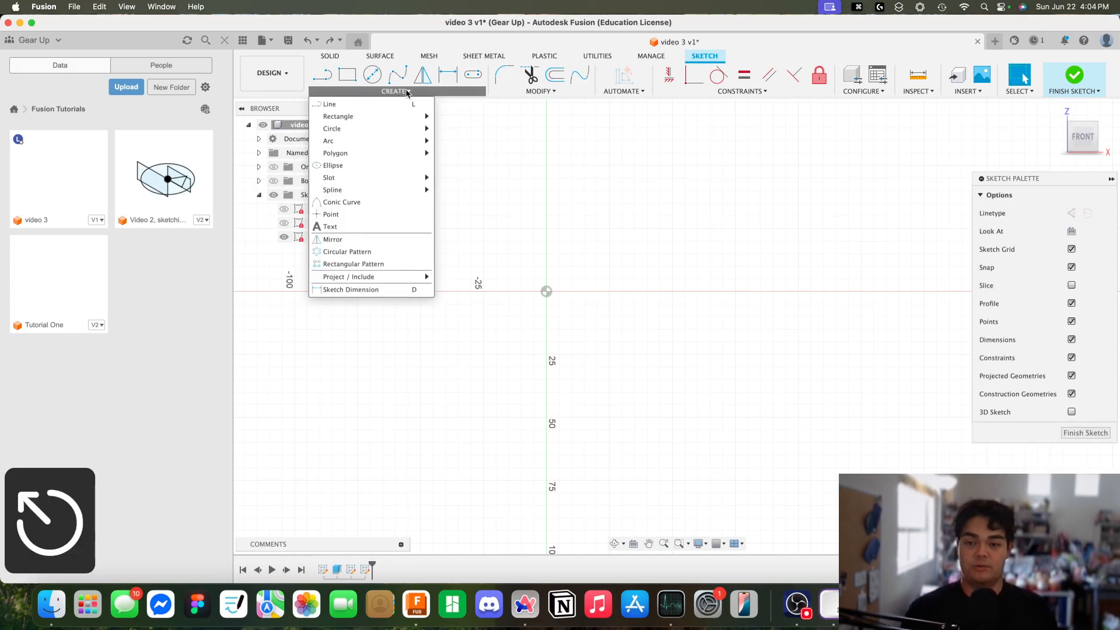
pyautogui.moveTo(409, 116)
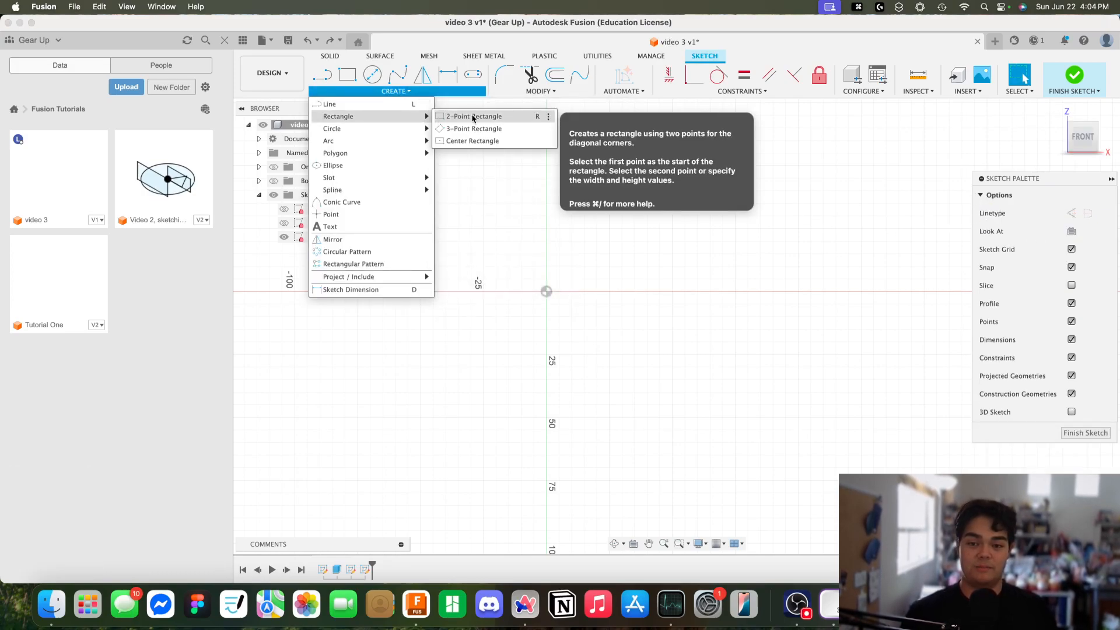
pyautogui.click(468, 140)
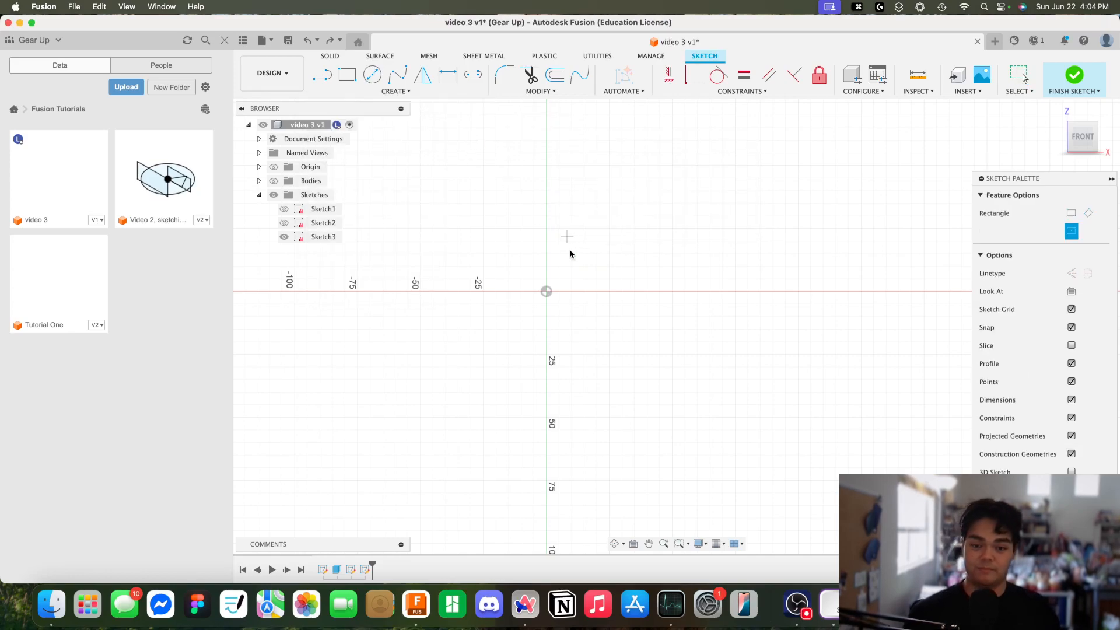
pyautogui.click(547, 292)
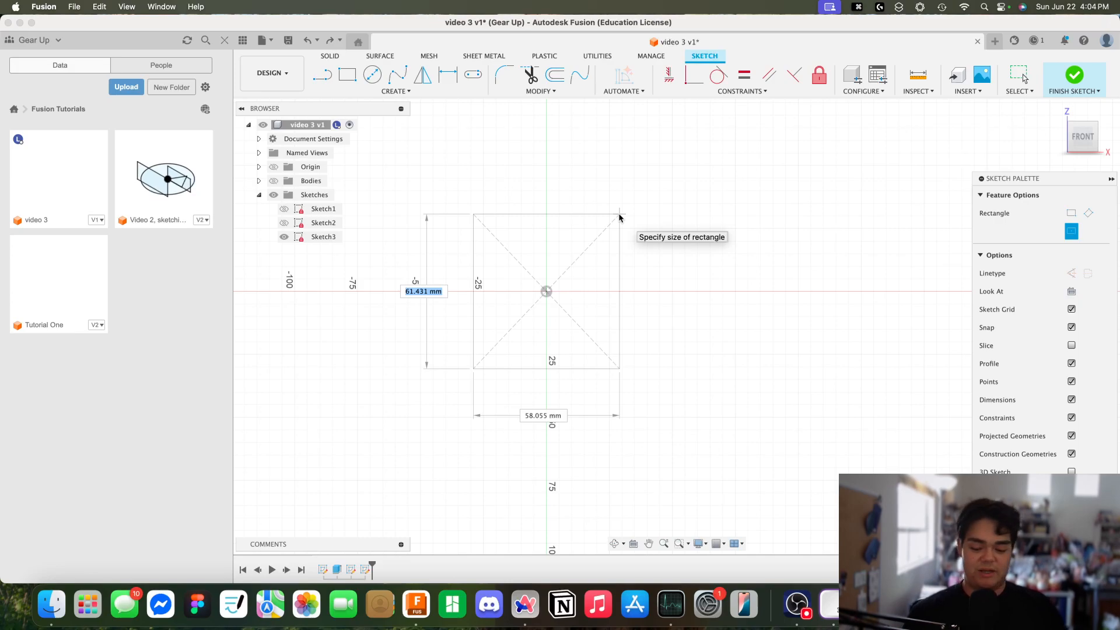
pyautogui.write('70')
pyautogui.press('Tab')
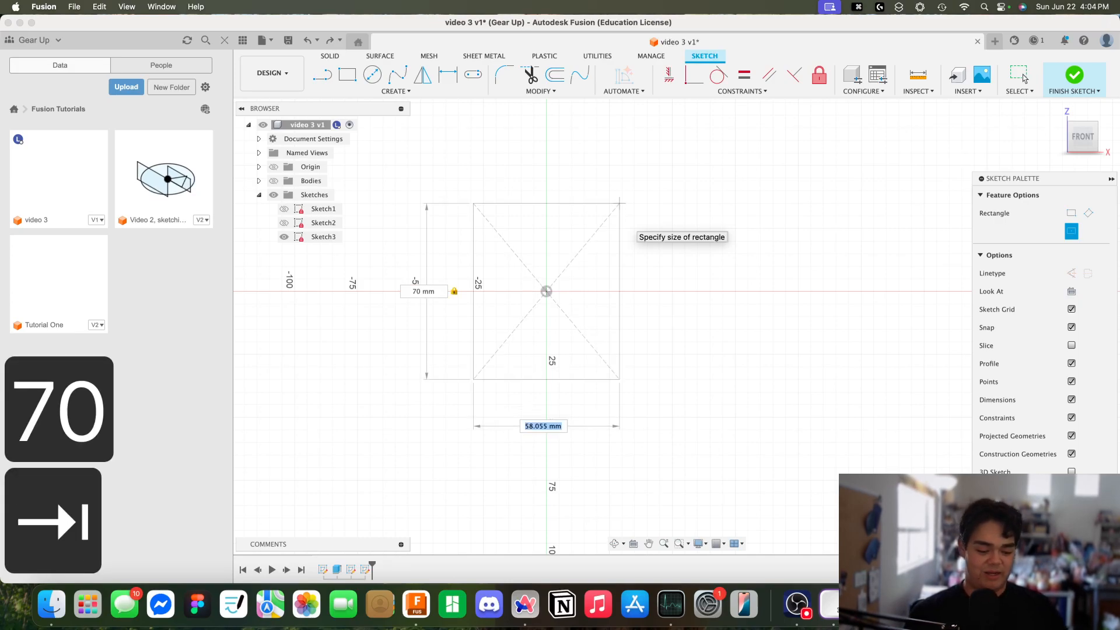
pyautogui.write('50')
pyautogui.press('Return')
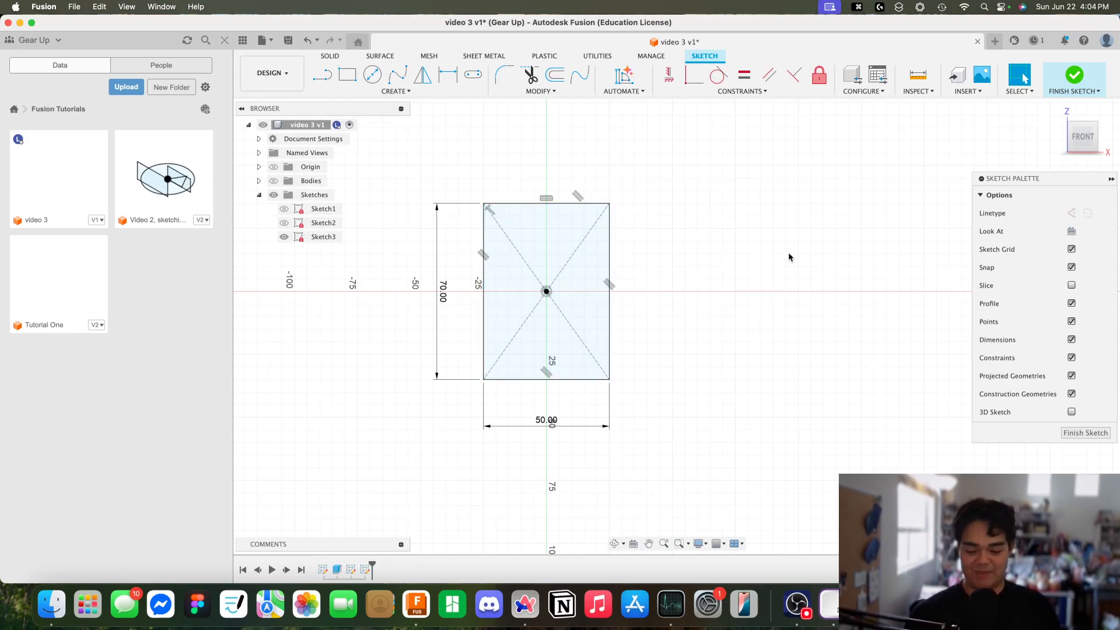
# - Draw a 3-point rectangle from the origin with a 60 mm base along the horizontal axis and a height of 80 mm upward
pyautogui.press('r')
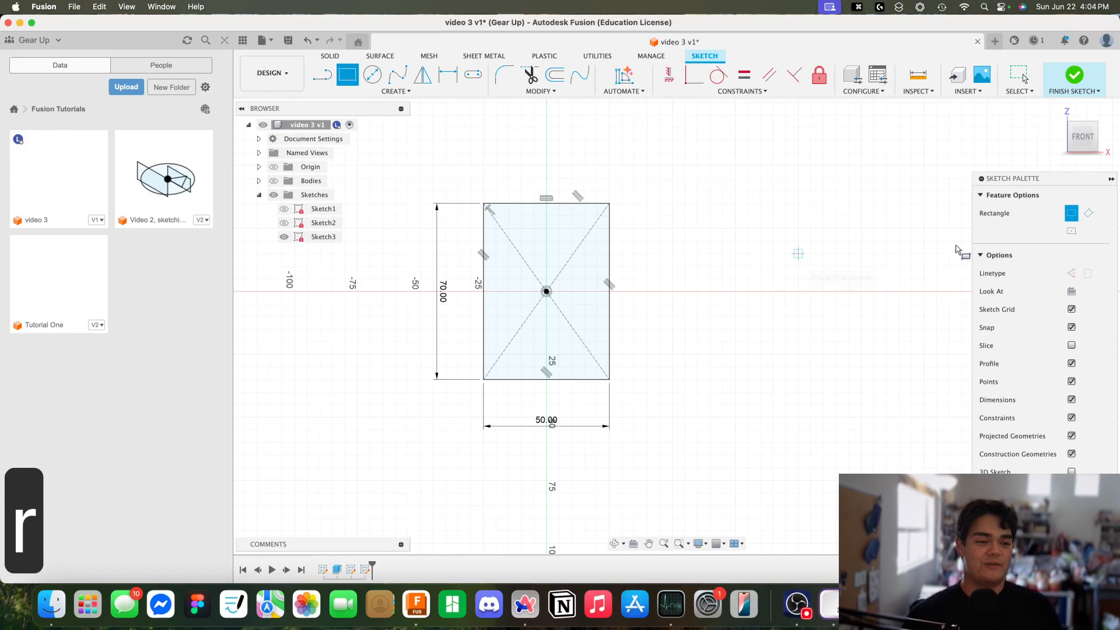
pyautogui.click(1089, 214)
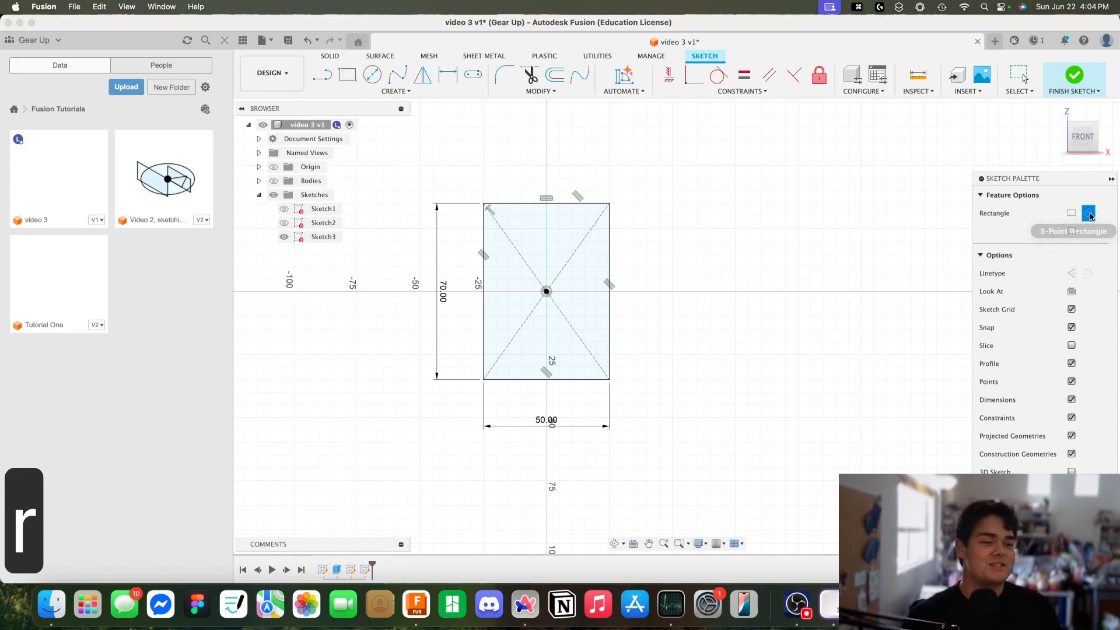
pyautogui.click(547, 292)
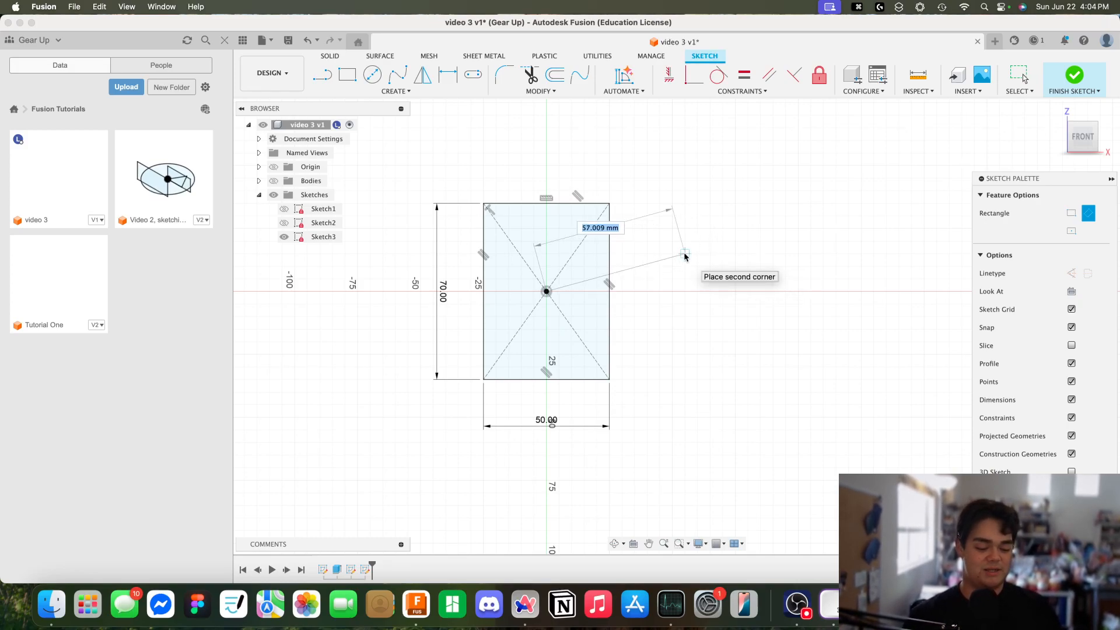
pyautogui.write('60')
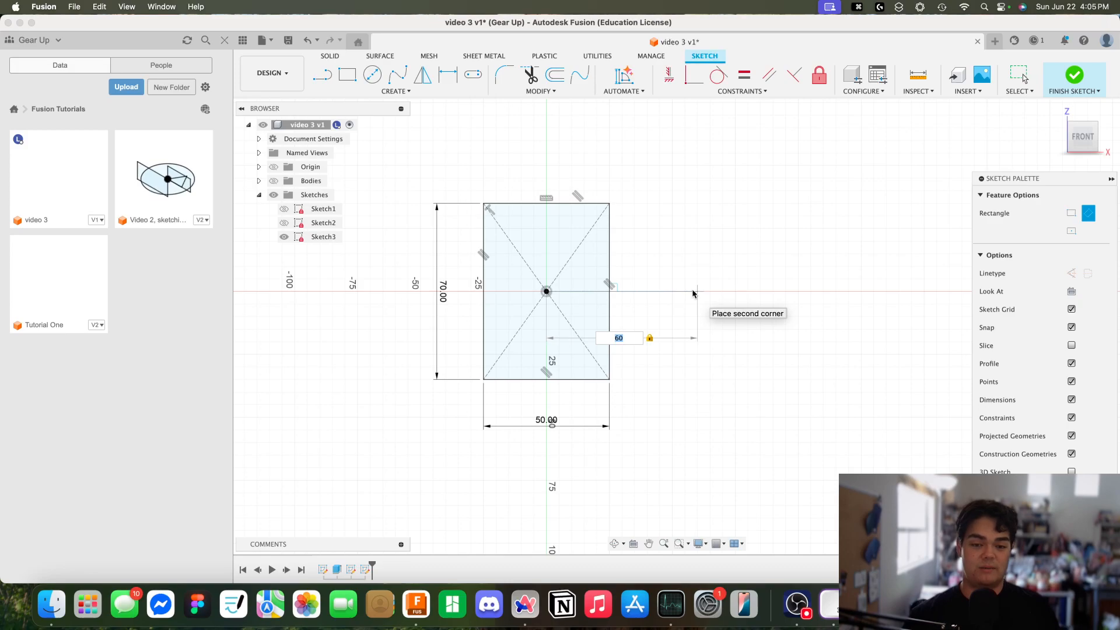
pyautogui.press('Tab')
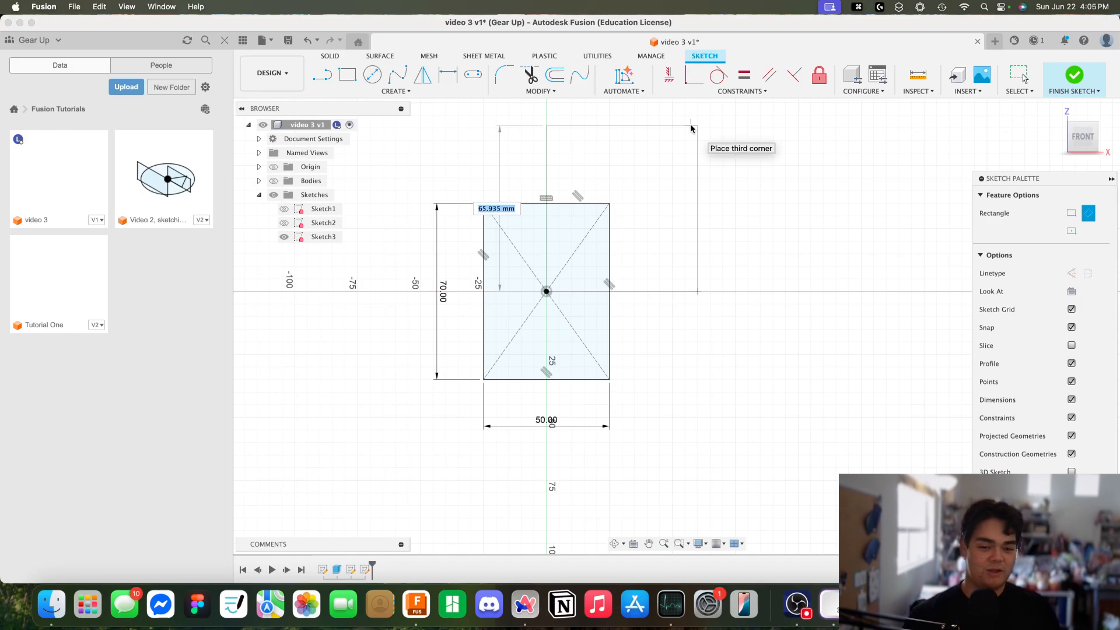
pyautogui.write('80')
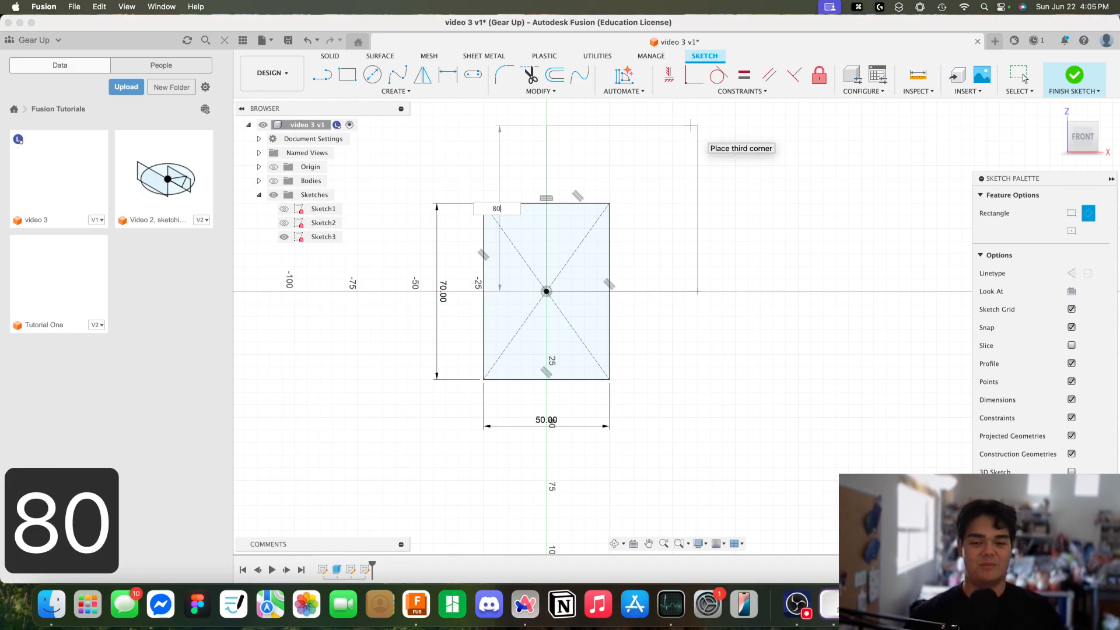
pyautogui.press('Return')
pyautogui.scroll(3, 733, 212)
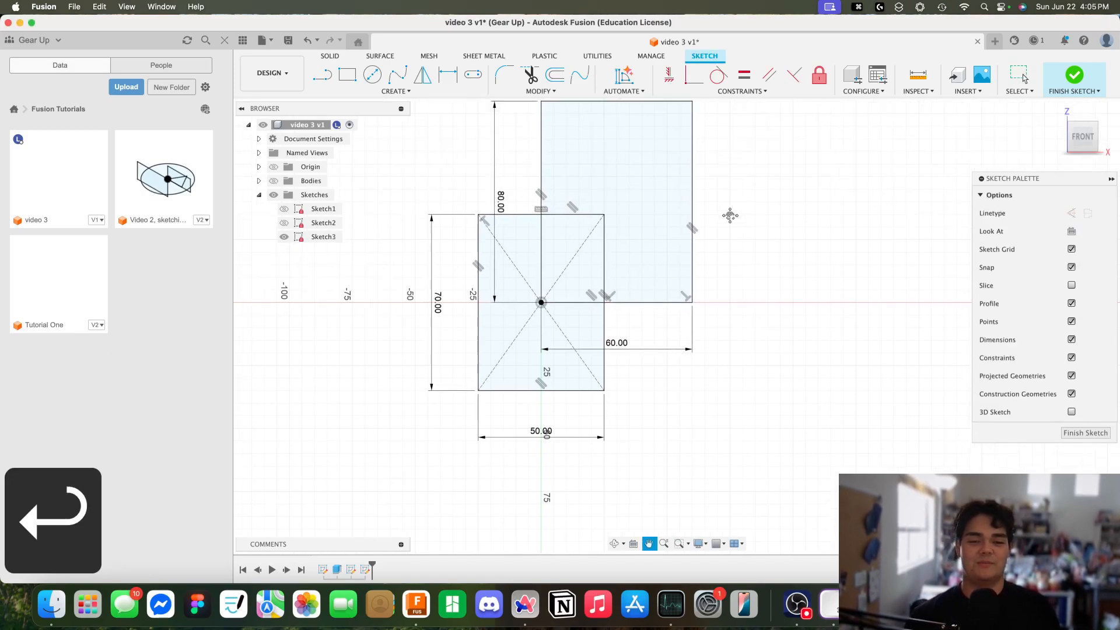
pyautogui.scroll(-1, 724, 232)
pyautogui.scroll(-1, 719, 180)
pyautogui.scroll(-2, 719, 179)
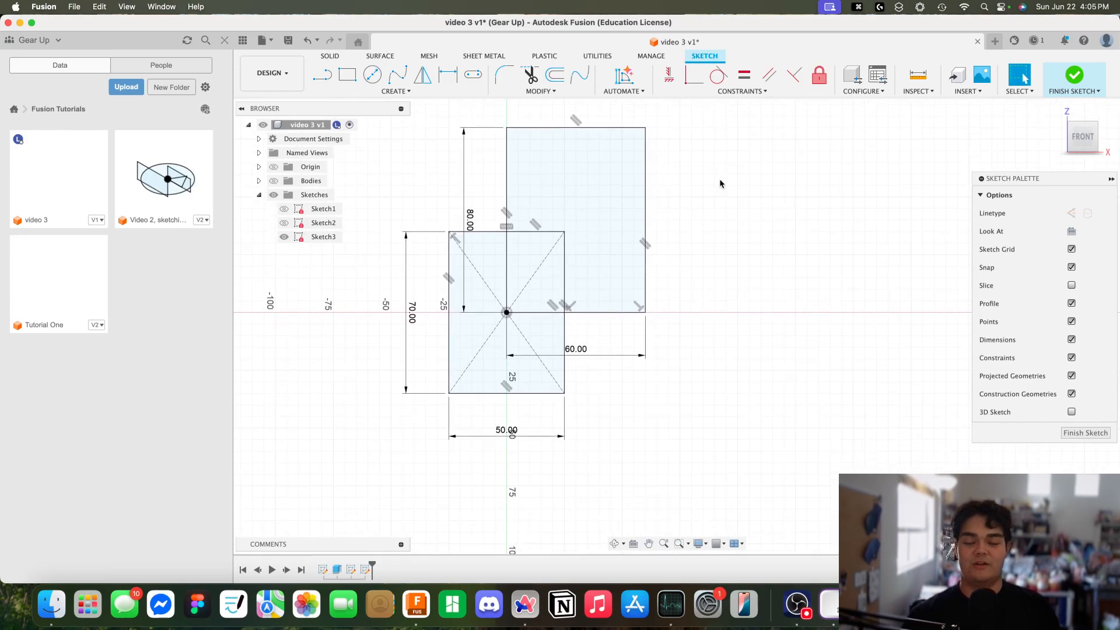
pyautogui.scroll(1, 721, 182)
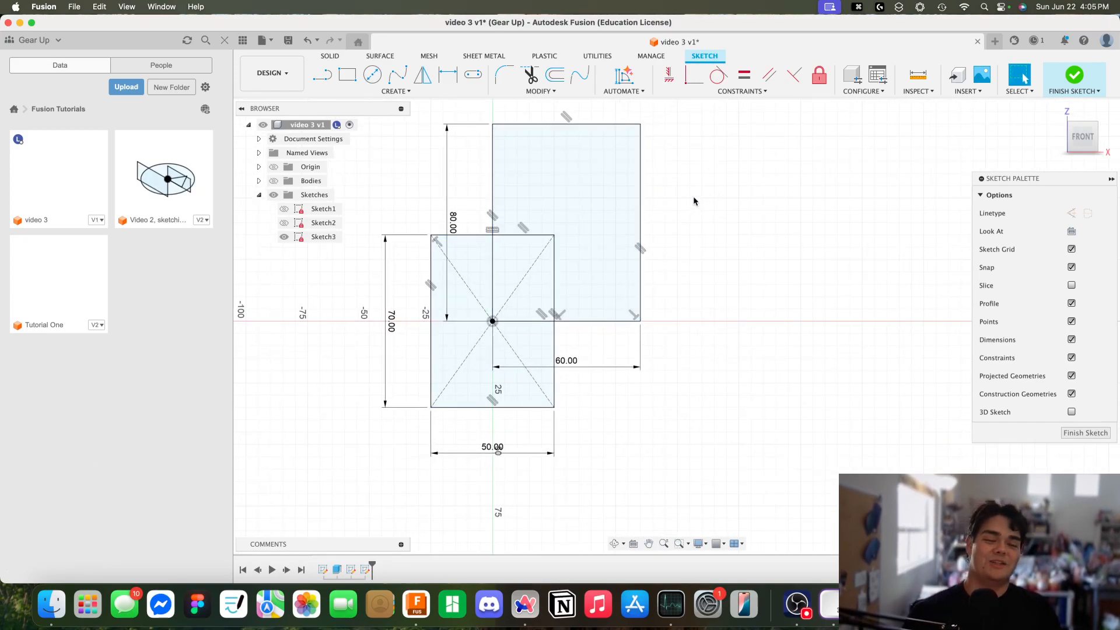
# - Finish the rectangle sketch, hide Sketch3 and start a new sketch on the front origin plane
pyautogui.click(1085, 76)
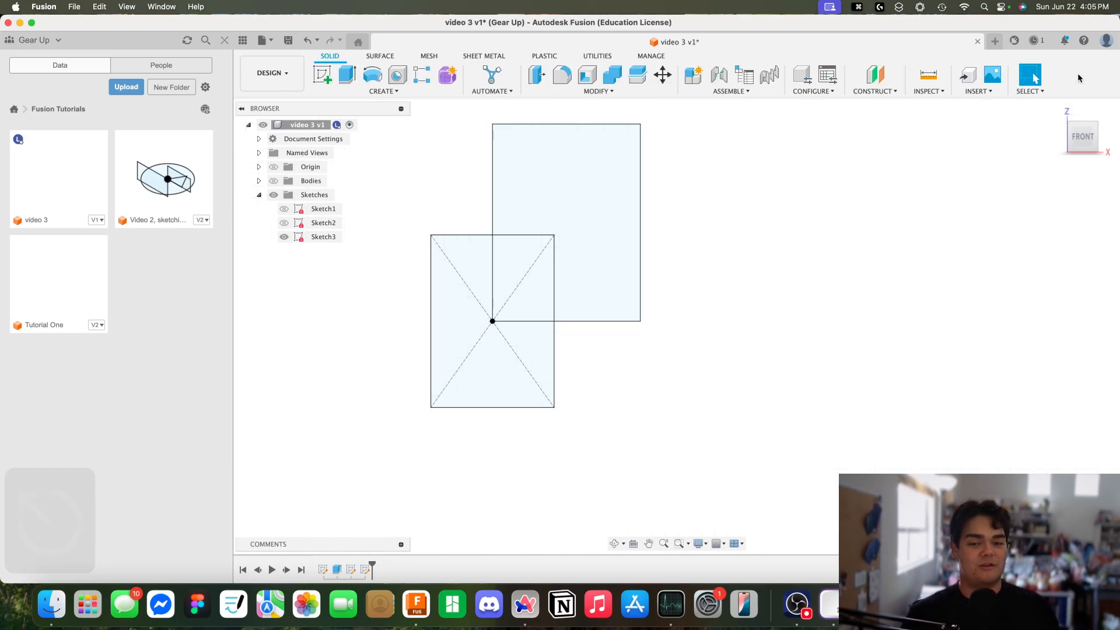
pyautogui.click(283, 237)
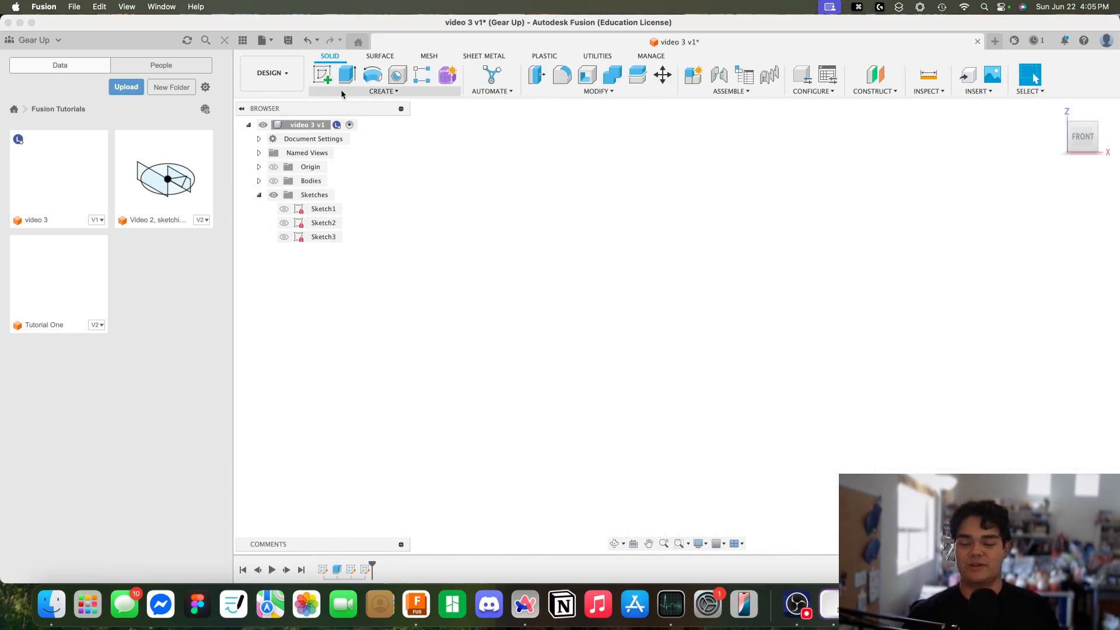
pyautogui.click(322, 74)
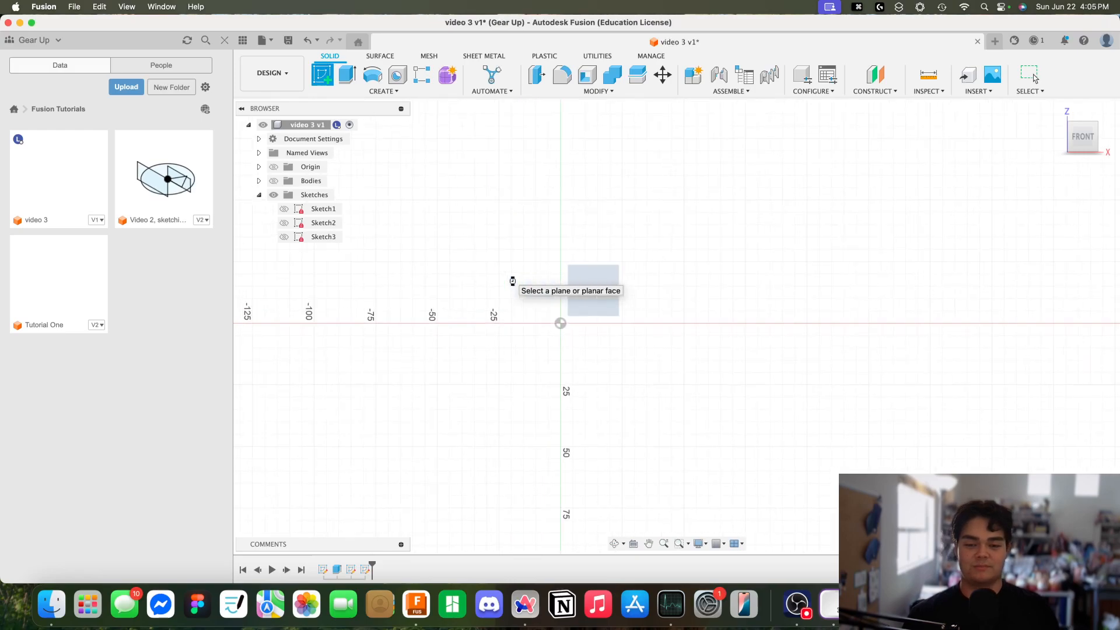
pyautogui.click(512, 281)
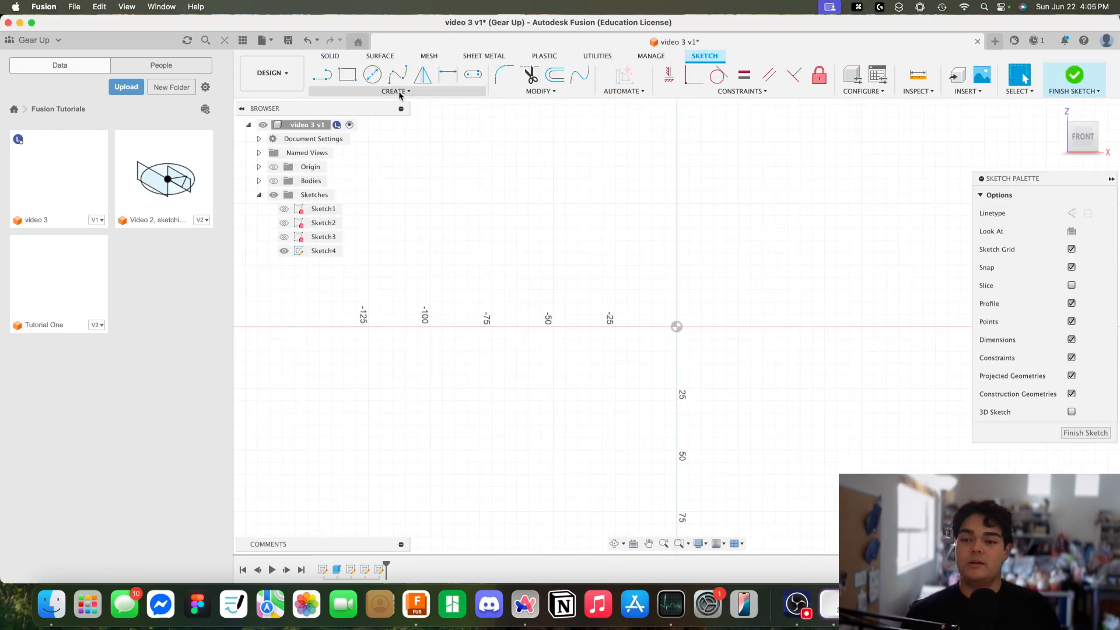
# - Draw a 3-point arc from the origin to a point above and slightly right of it, bulging to the right
pyautogui.click(401, 93)
pyautogui.moveTo(407, 130)
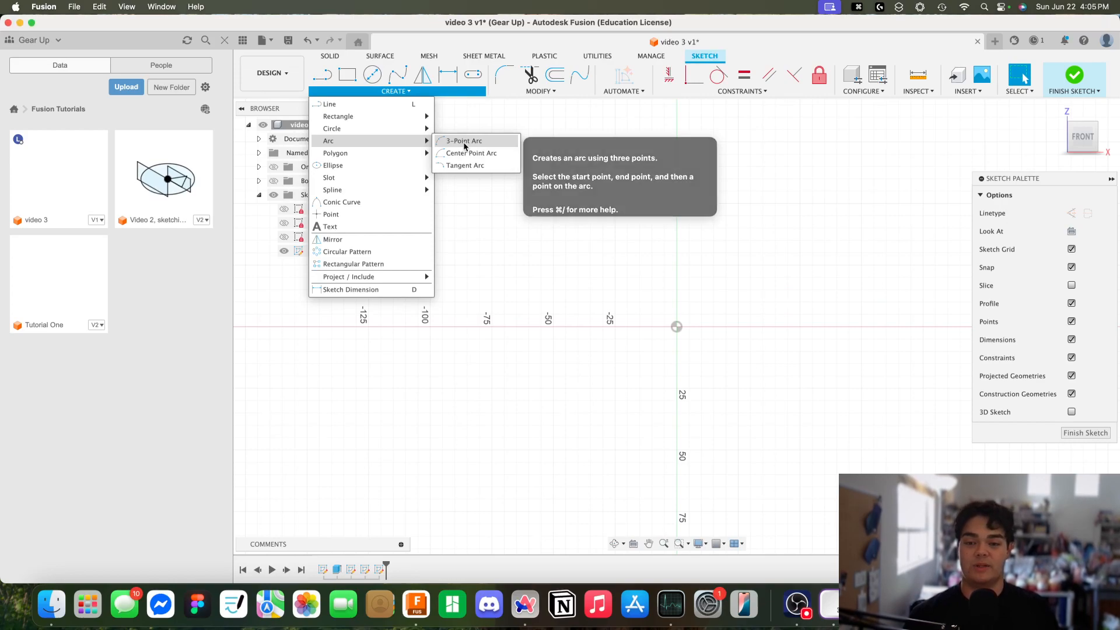
pyautogui.click(465, 144)
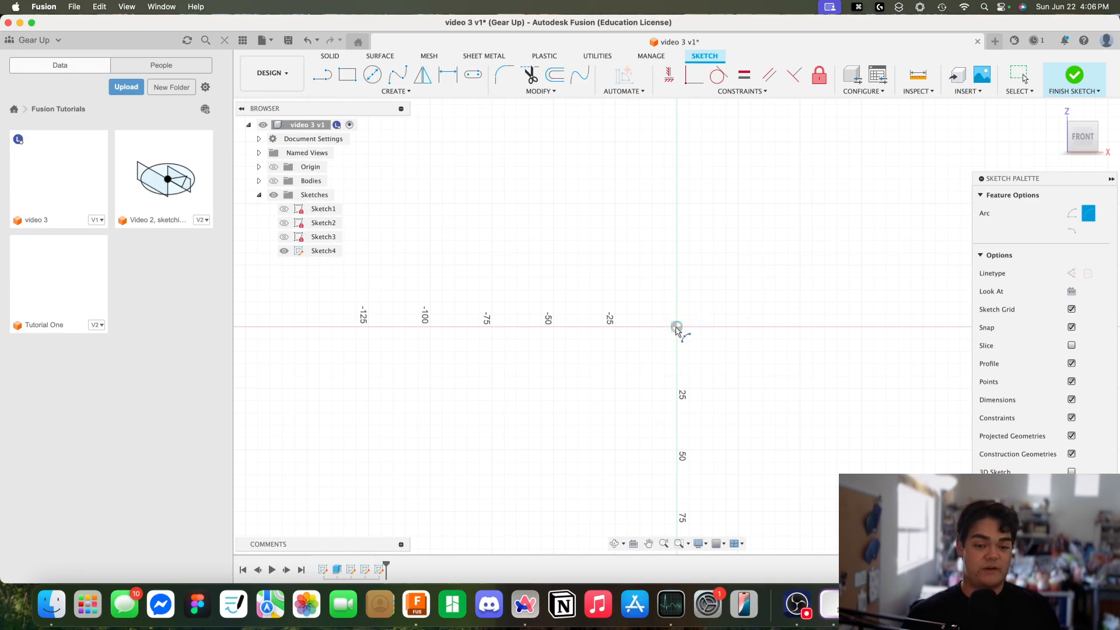
pyautogui.click(677, 326)
pyautogui.click(699, 245)
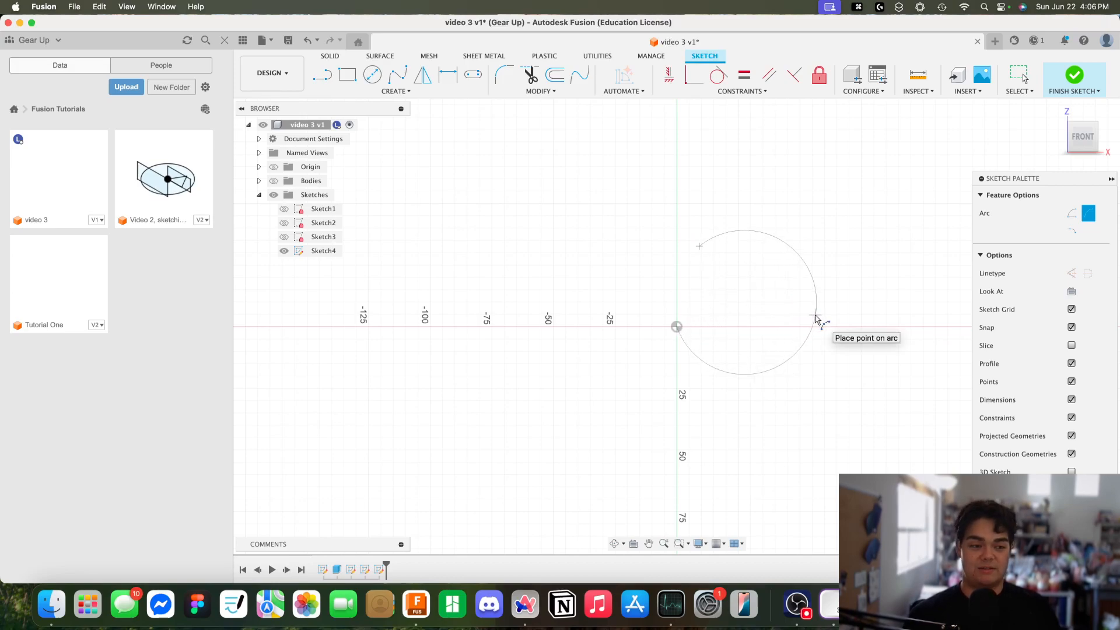
pyautogui.click(750, 299)
pyautogui.press('Escape')
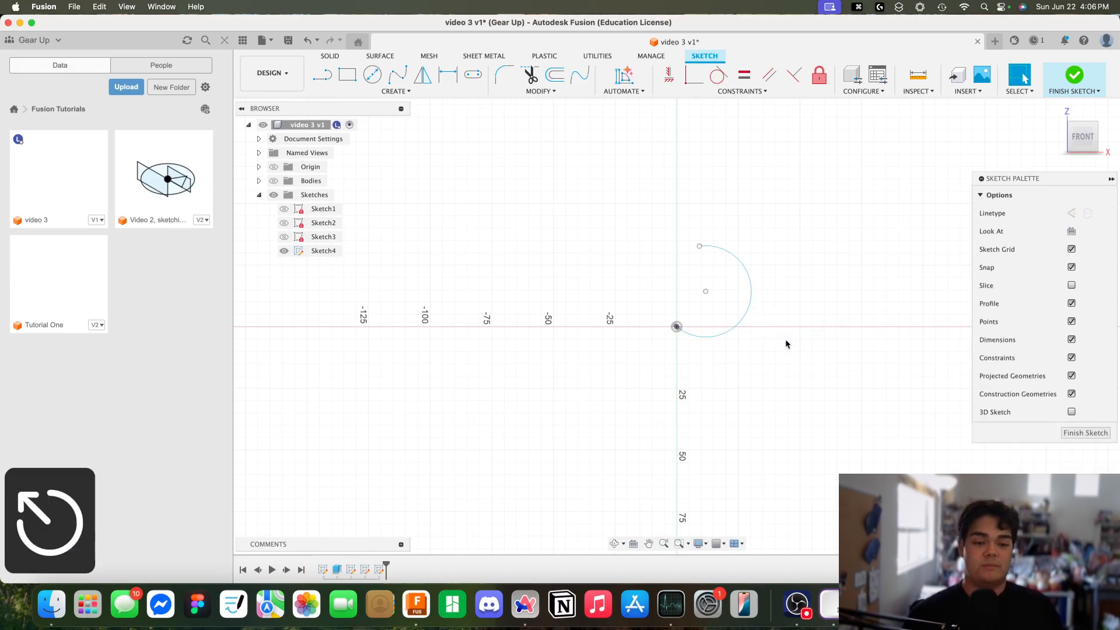
# - Reshape the arc by moving its centre and free endpoint, placing the endpoint on the horizontal axis left of the origin
pyautogui.moveTo(699, 246)
pyautogui.mouseDown()
pyautogui.moveTo(581, 267)
pyautogui.moveTo(630, 370)
pyautogui.moveTo(641, 364)
pyautogui.moveTo(602, 351)
pyautogui.mouseUp()
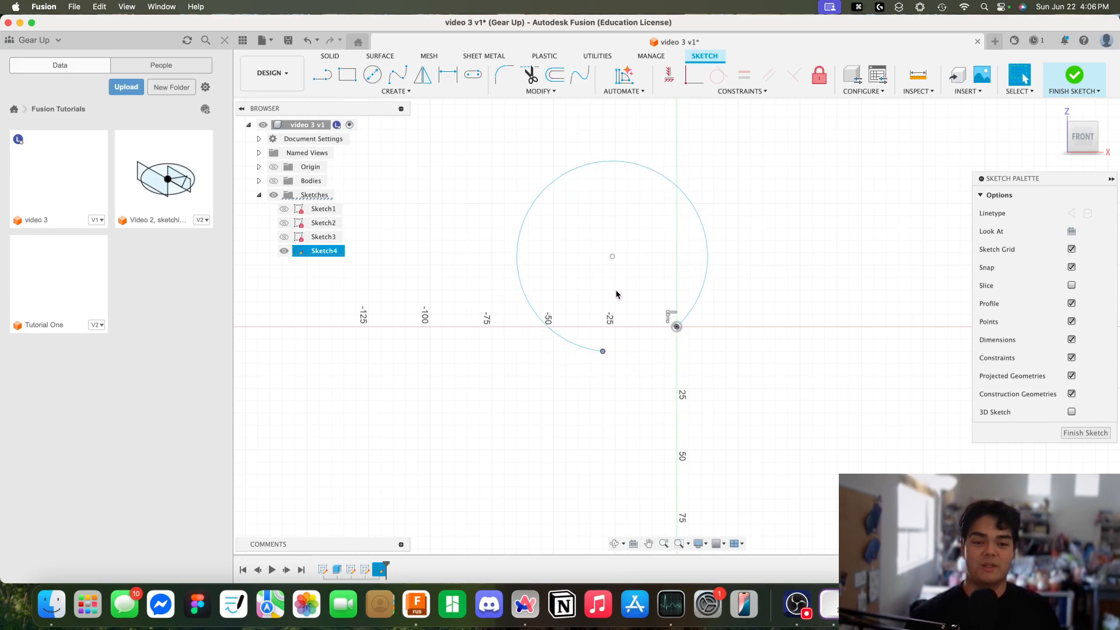
pyautogui.moveTo(612, 259); pyautogui.dragTo(618, 251)
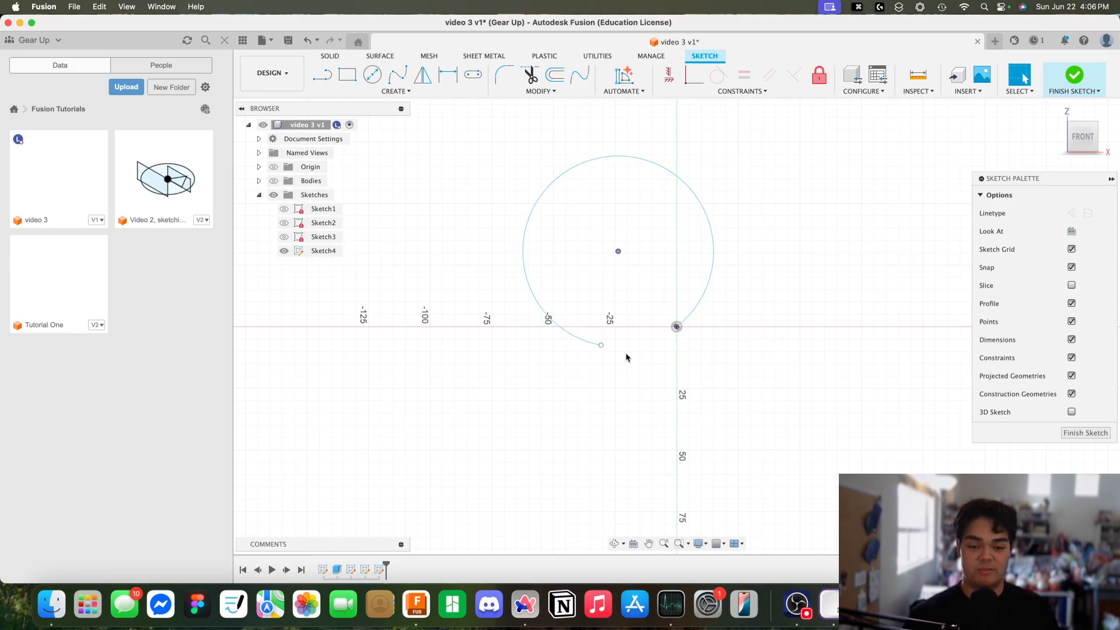
pyautogui.moveTo(601, 345)
pyautogui.mouseDown()
pyautogui.moveTo(465, 323)
pyautogui.moveTo(524, 330)
pyautogui.mouseUp()
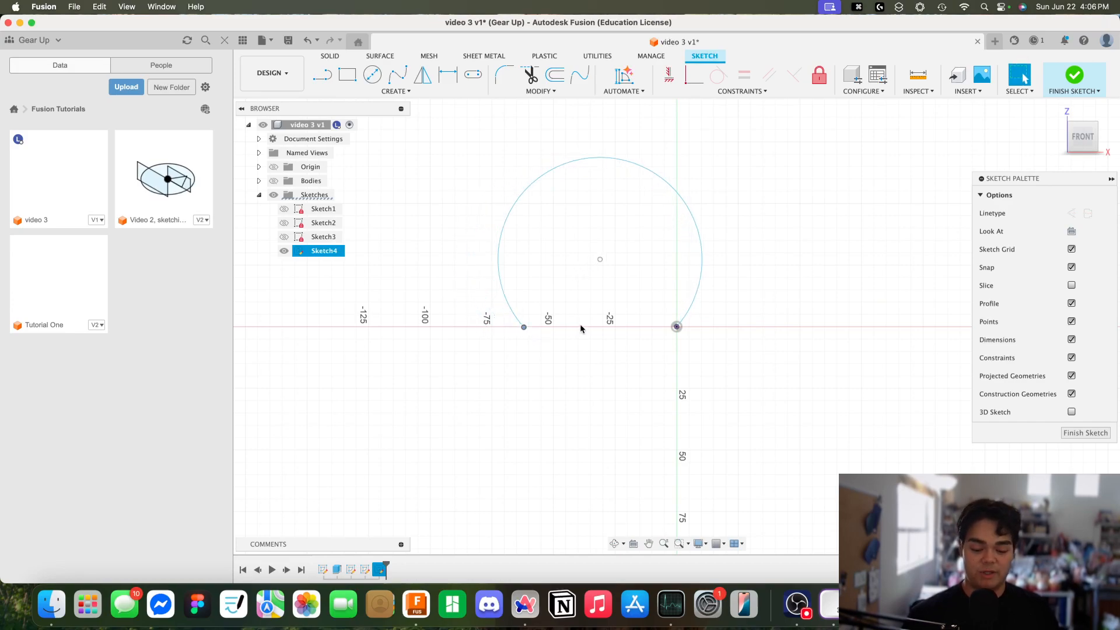
# - Draw a 50 mm horizontal construction line from the origin to the left
pyautogui.press('l')
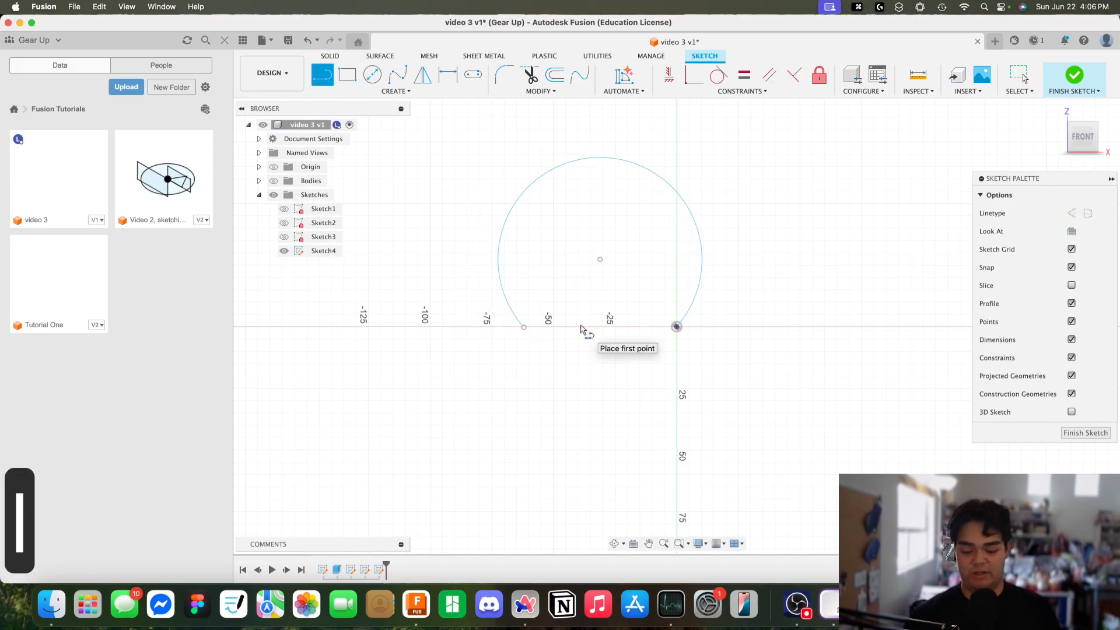
pyautogui.press('x')
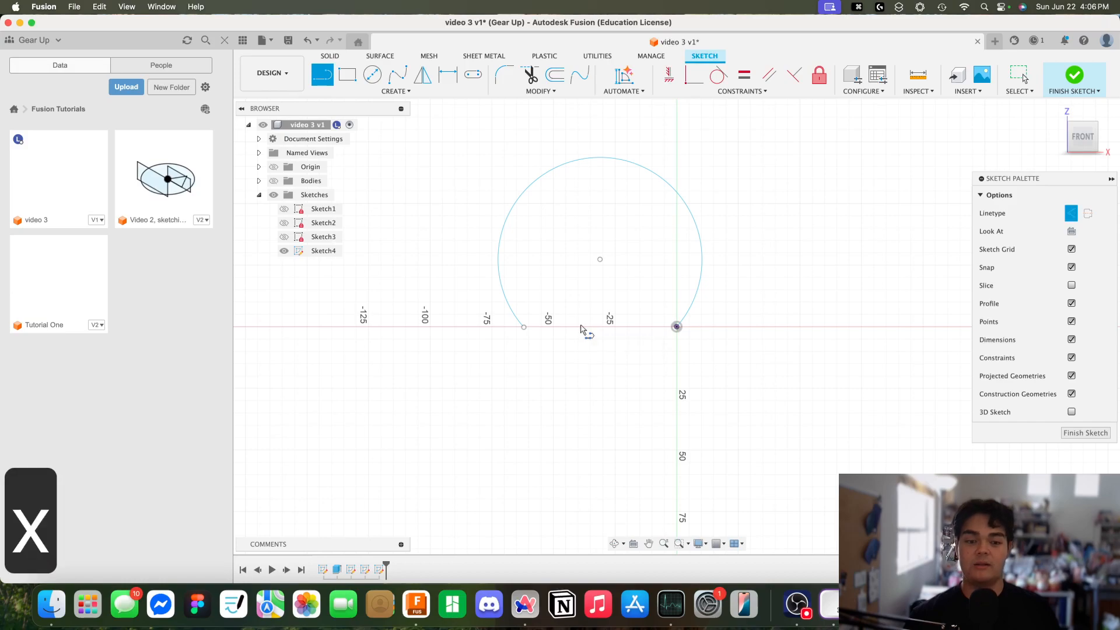
pyautogui.click(677, 327)
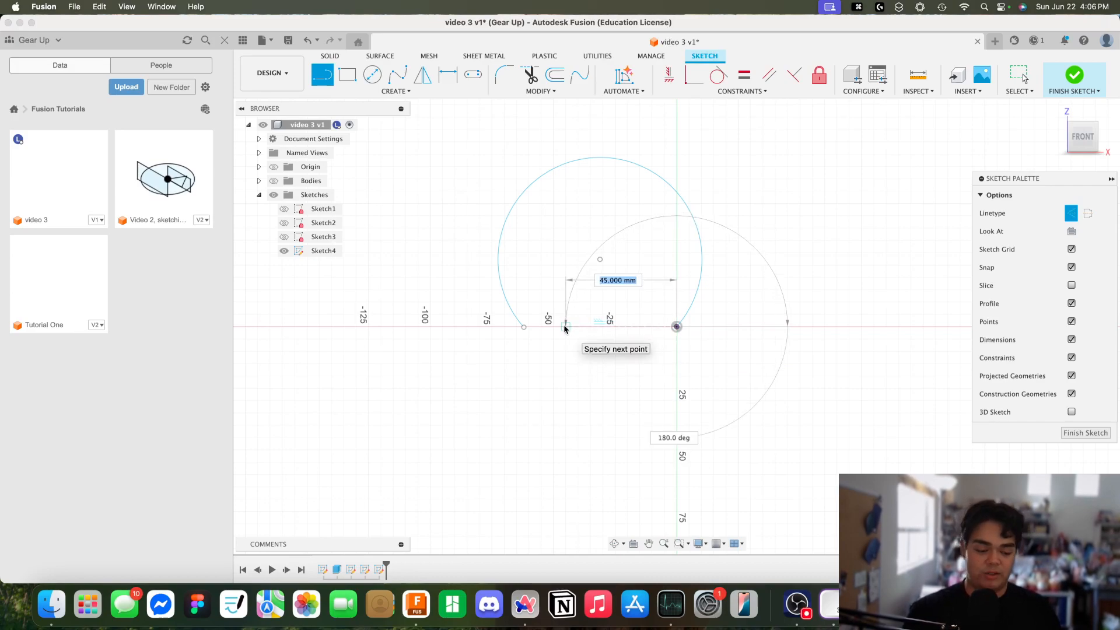
pyautogui.write('50')
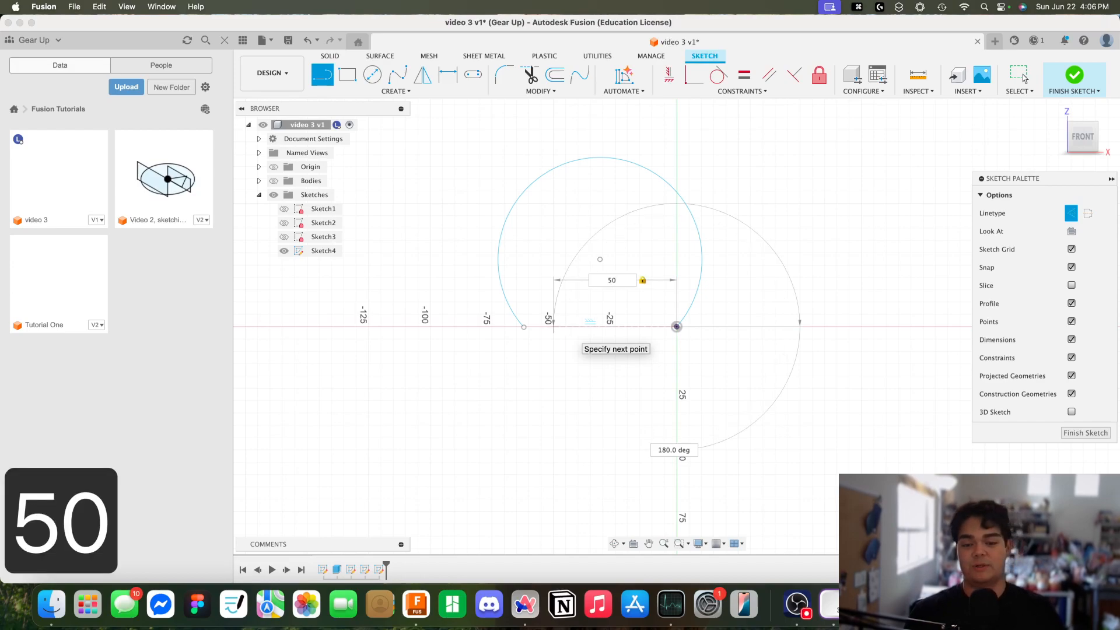
pyautogui.press('Return')
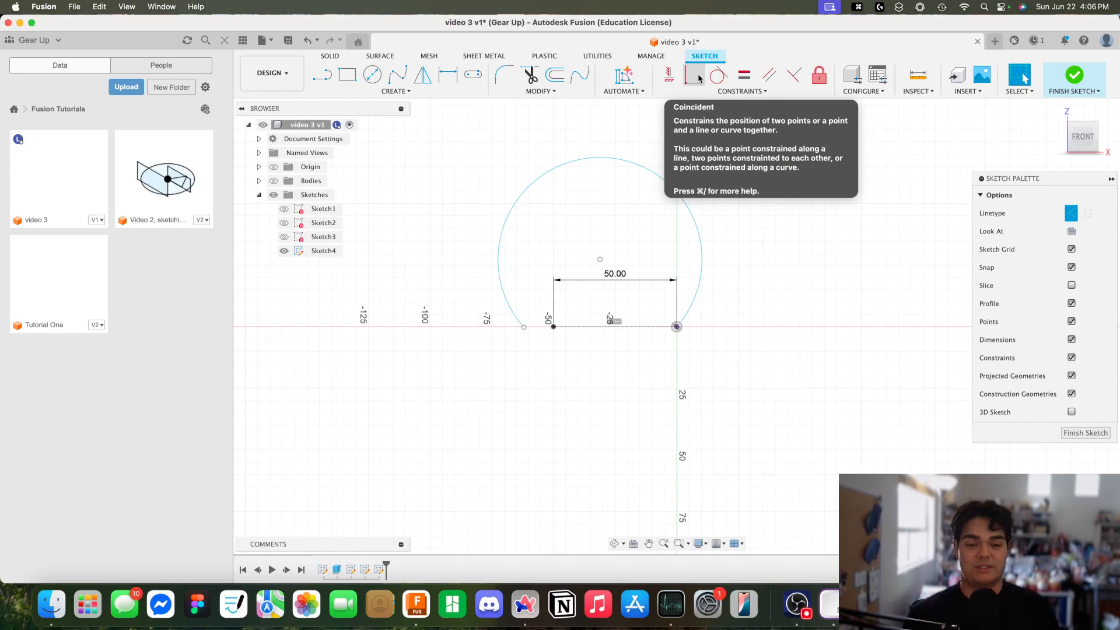
# - Make the arc's free endpoint coincident with the construction line's left end and enlarge the arc to a radius of about 43 mm
pyautogui.click(698, 78)
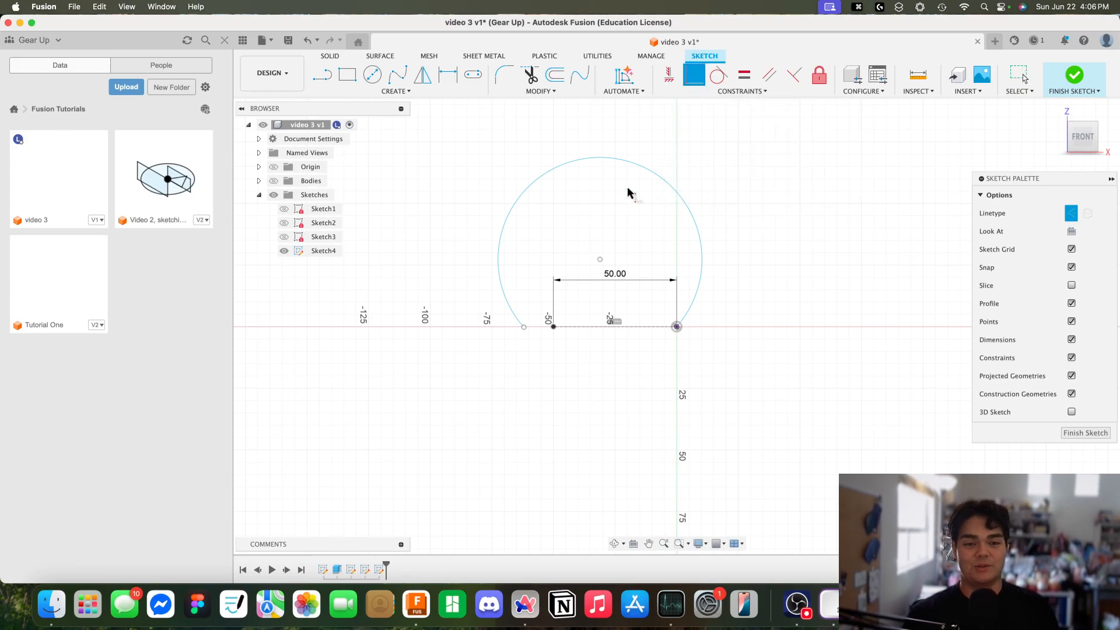
pyautogui.click(525, 327)
pyautogui.click(553, 326)
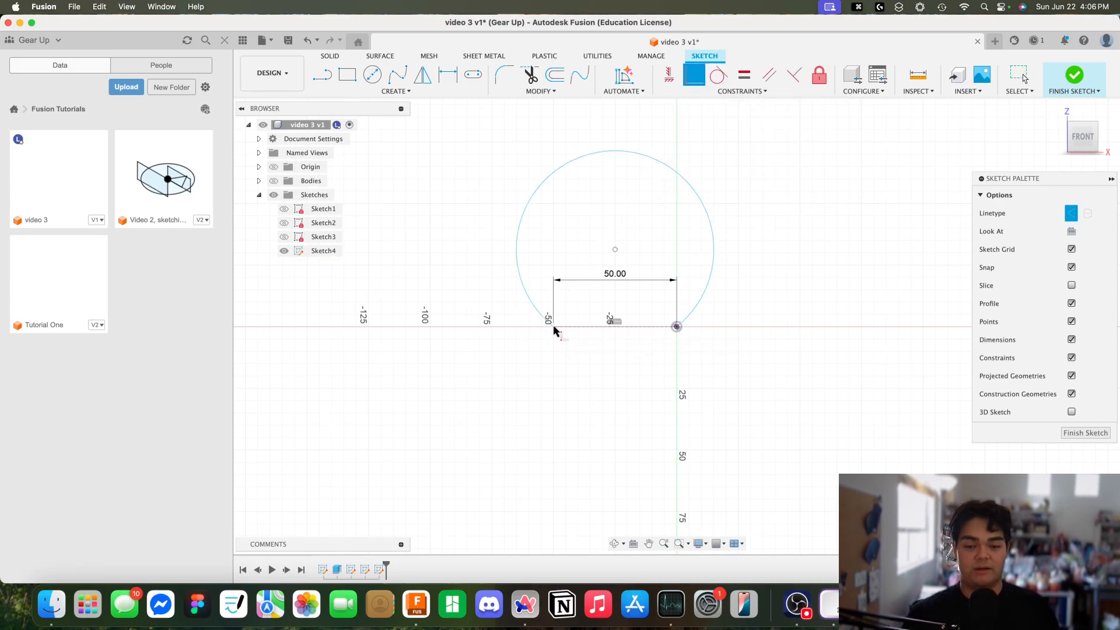
pyautogui.press('Escape')
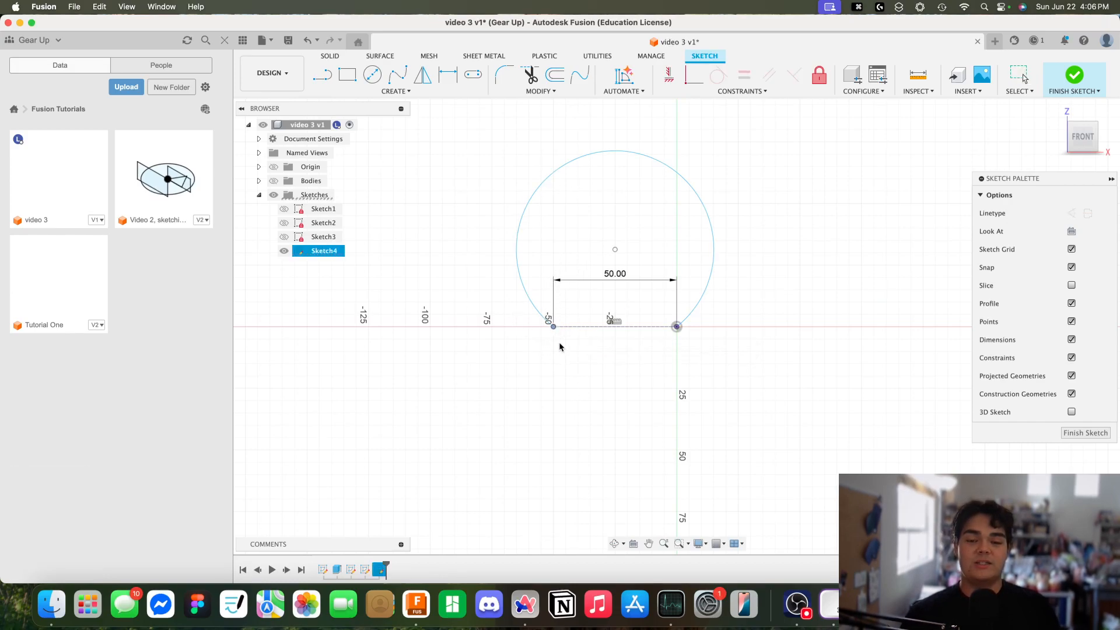
pyautogui.moveTo(615, 151); pyautogui.dragTo(620, 176)
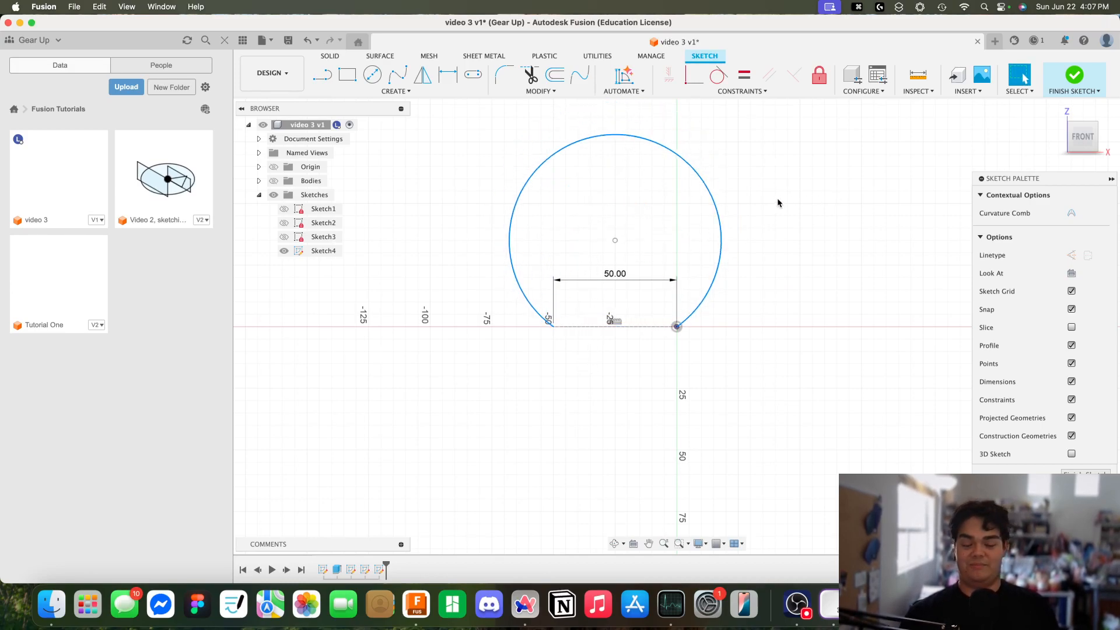
pyautogui.click(831, 147)
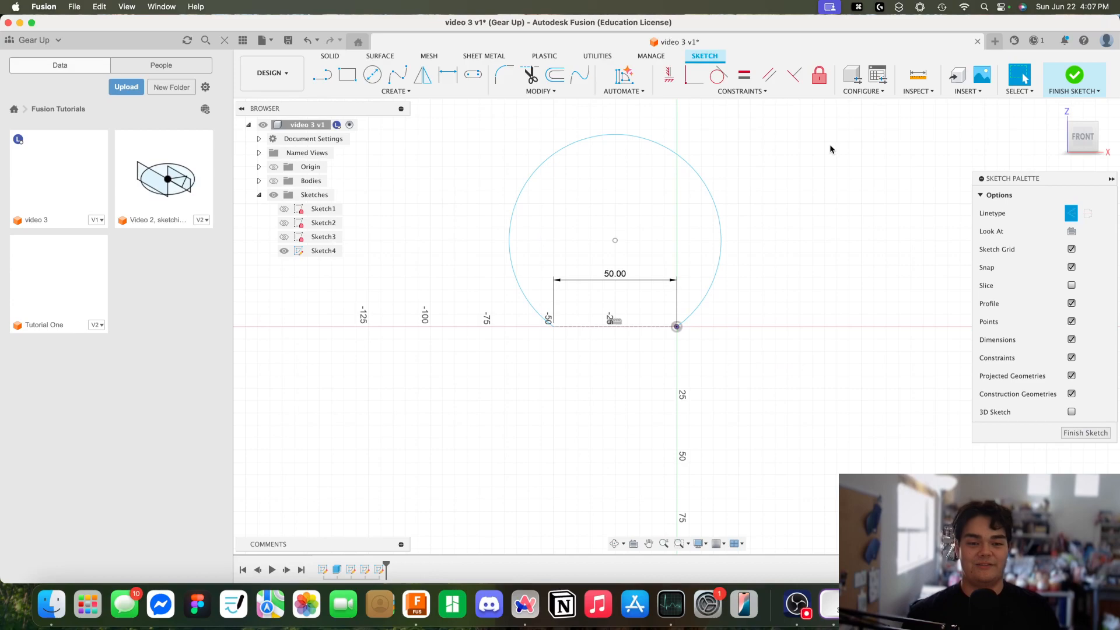
# - Try making the arc's centre coincident with the construction line, and undo that constraint
pyautogui.click(694, 80)
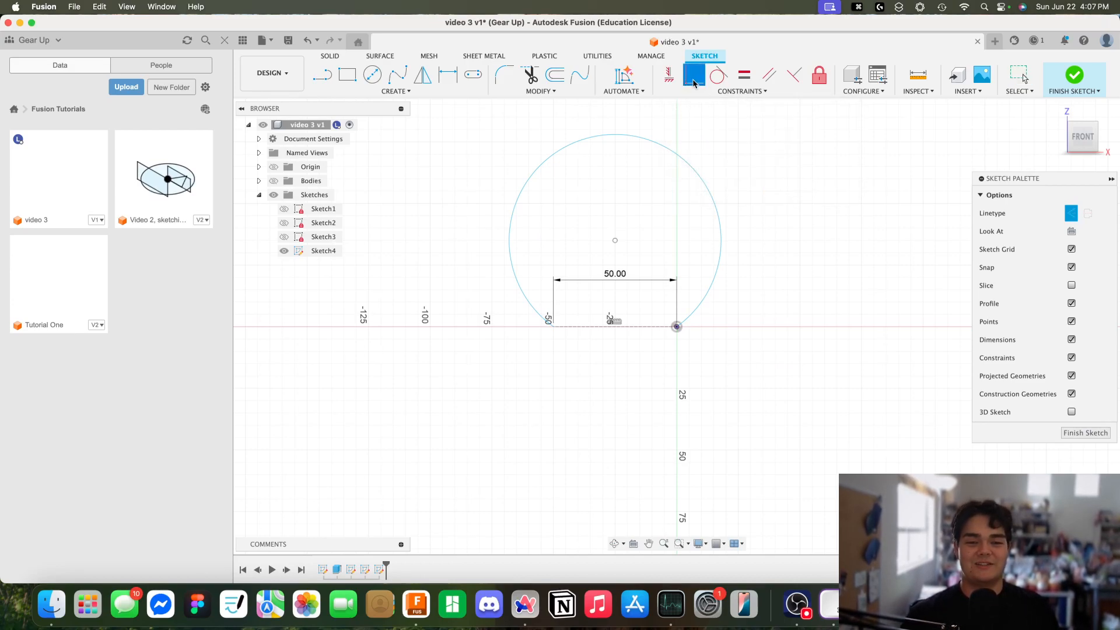
pyautogui.click(615, 240)
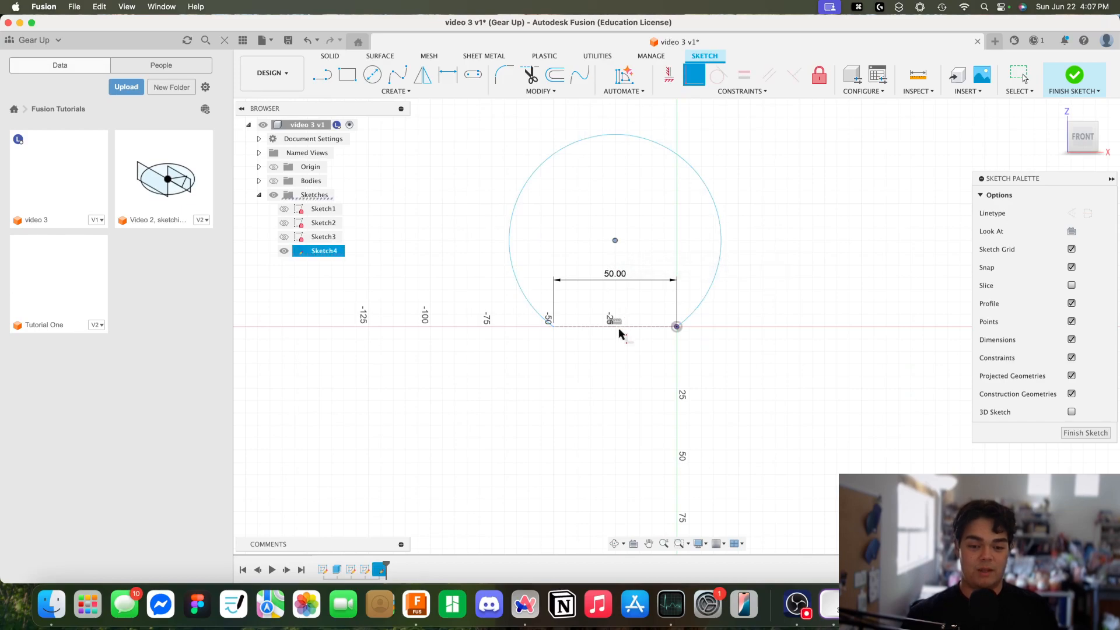
pyautogui.click(617, 325)
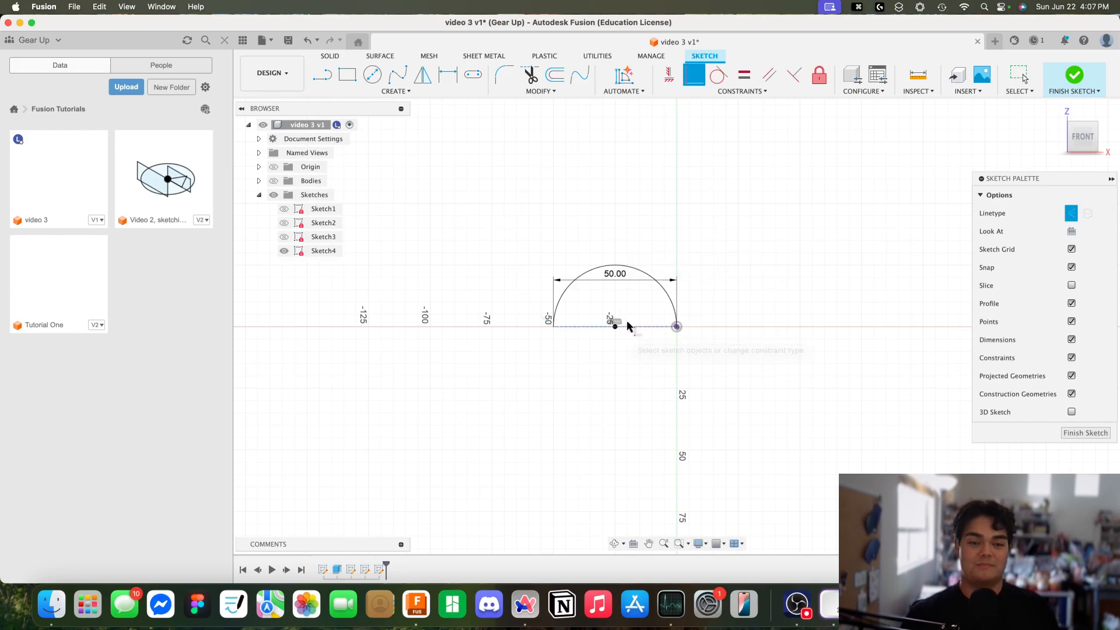
pyautogui.press('super+z')
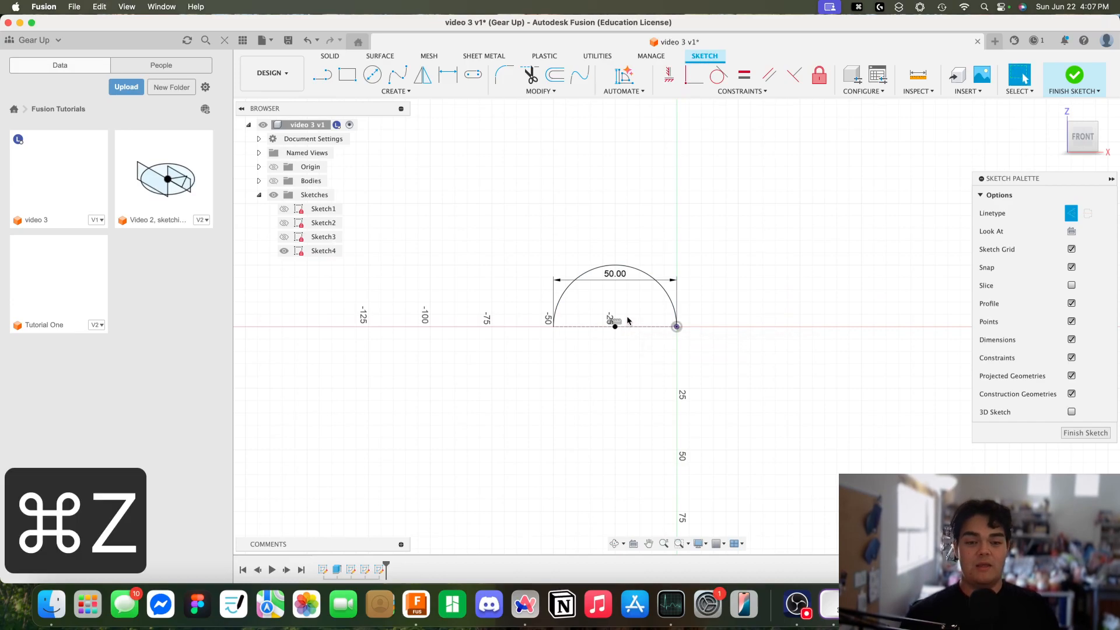
pyautogui.press('super+z')
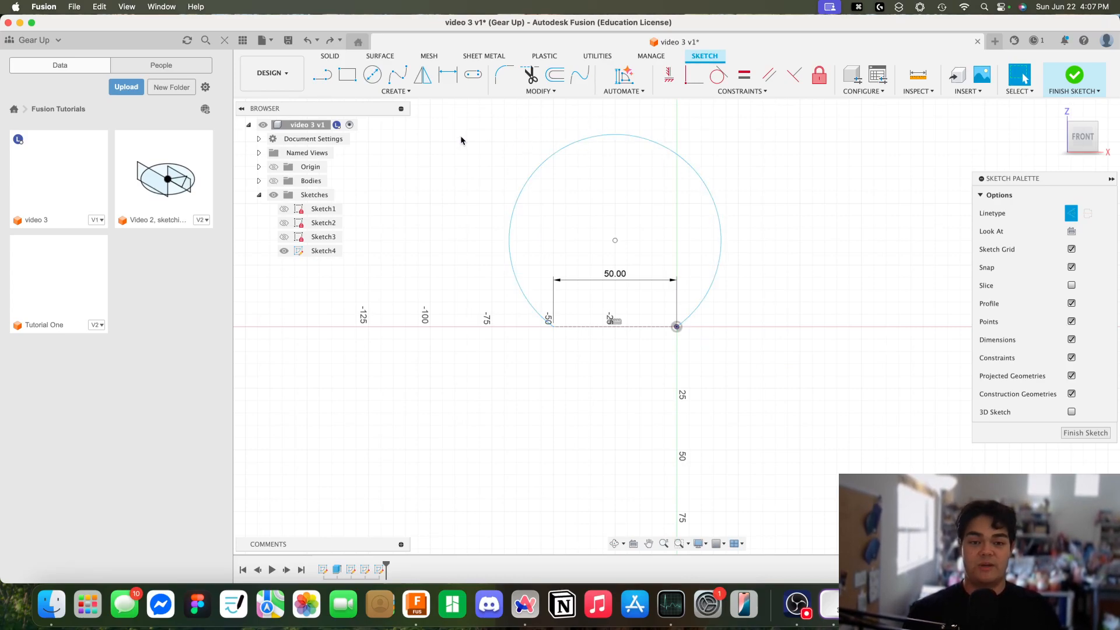
# - Dimension the arc's radius as 30 mm
pyautogui.press('d')
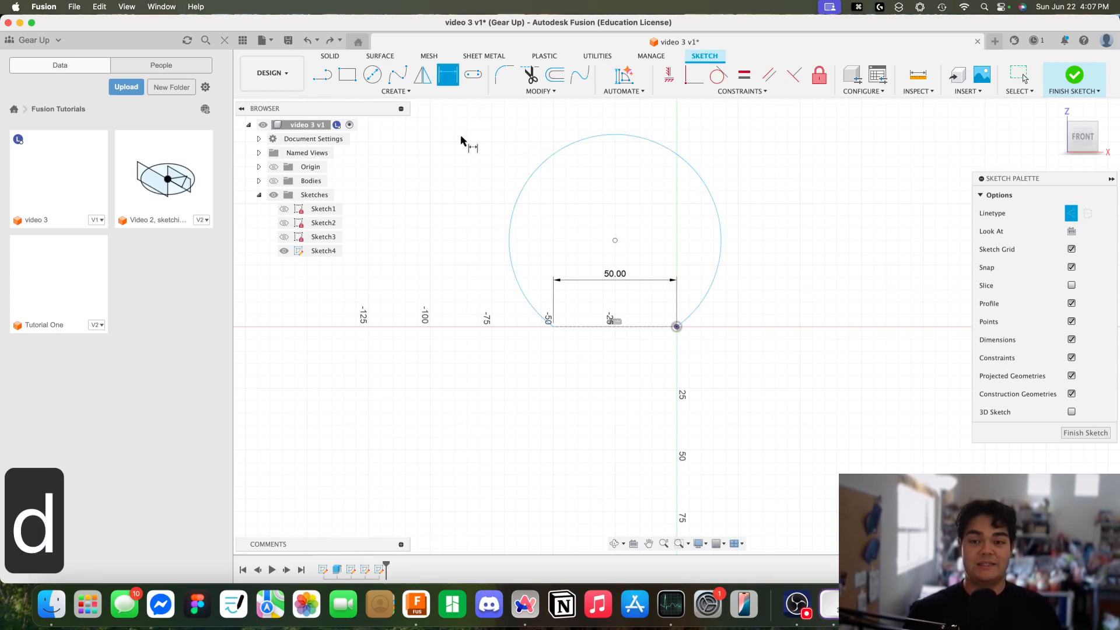
pyautogui.click(552, 164)
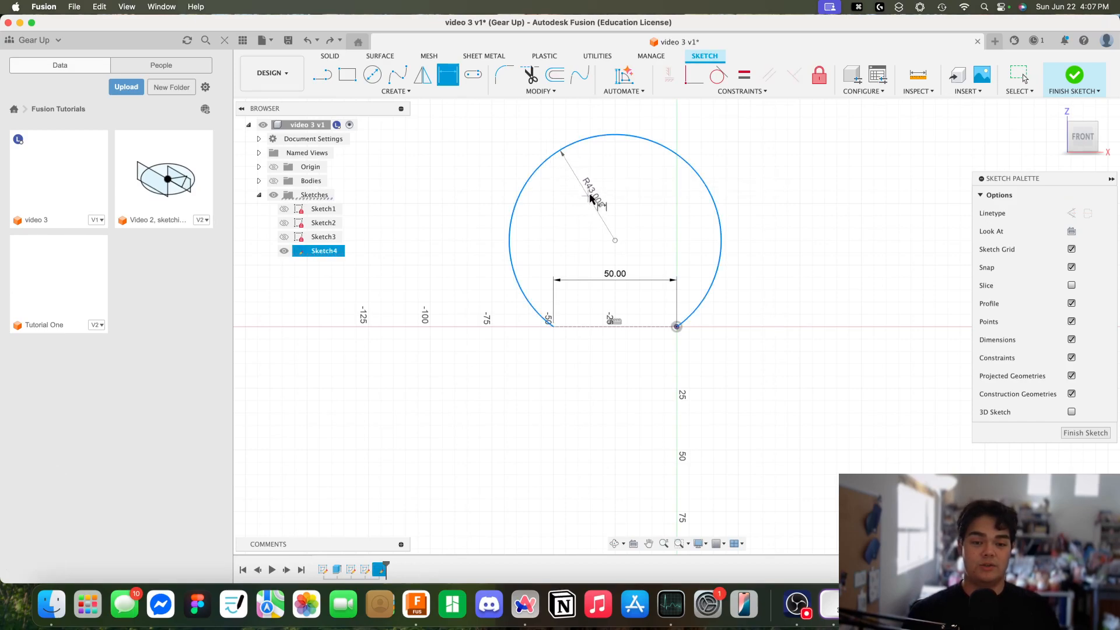
pyautogui.click(593, 195)
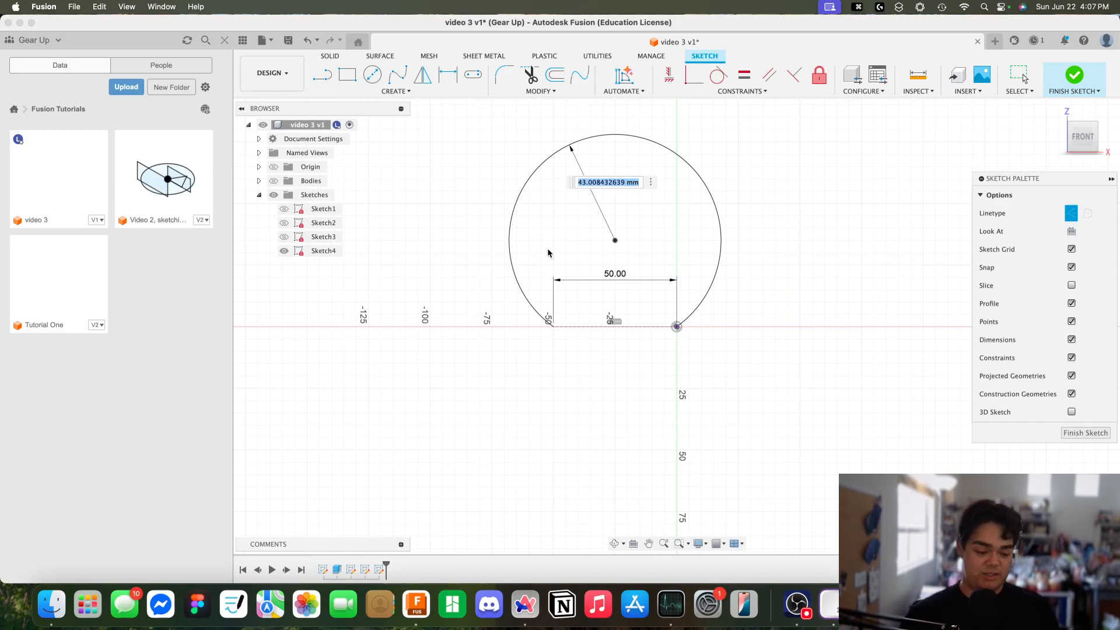
pyautogui.write('30')
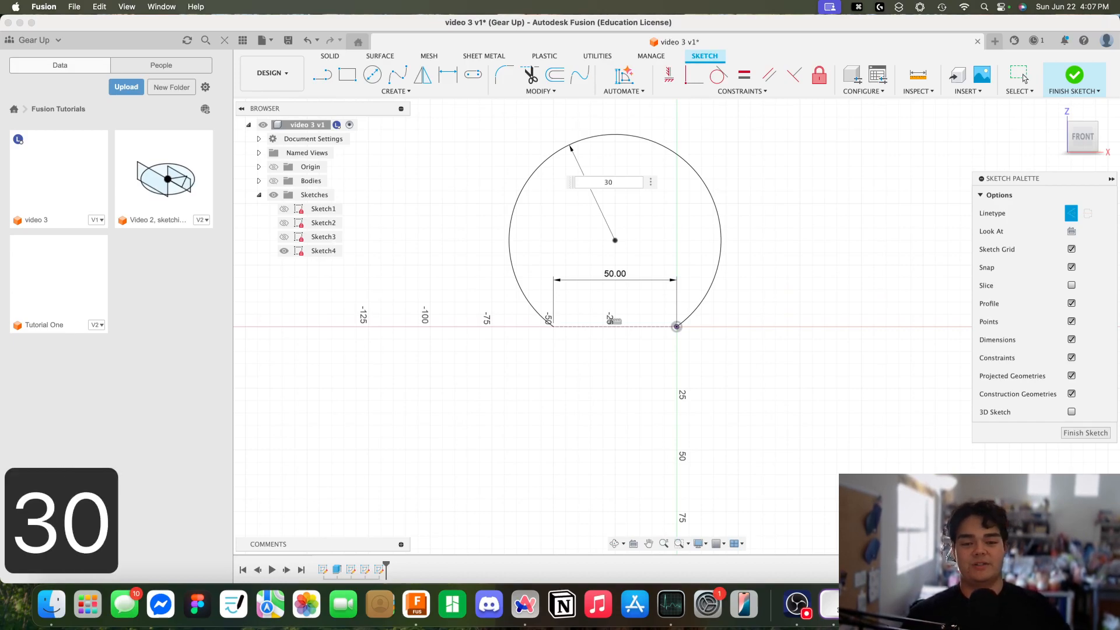
pyautogui.press('Return')
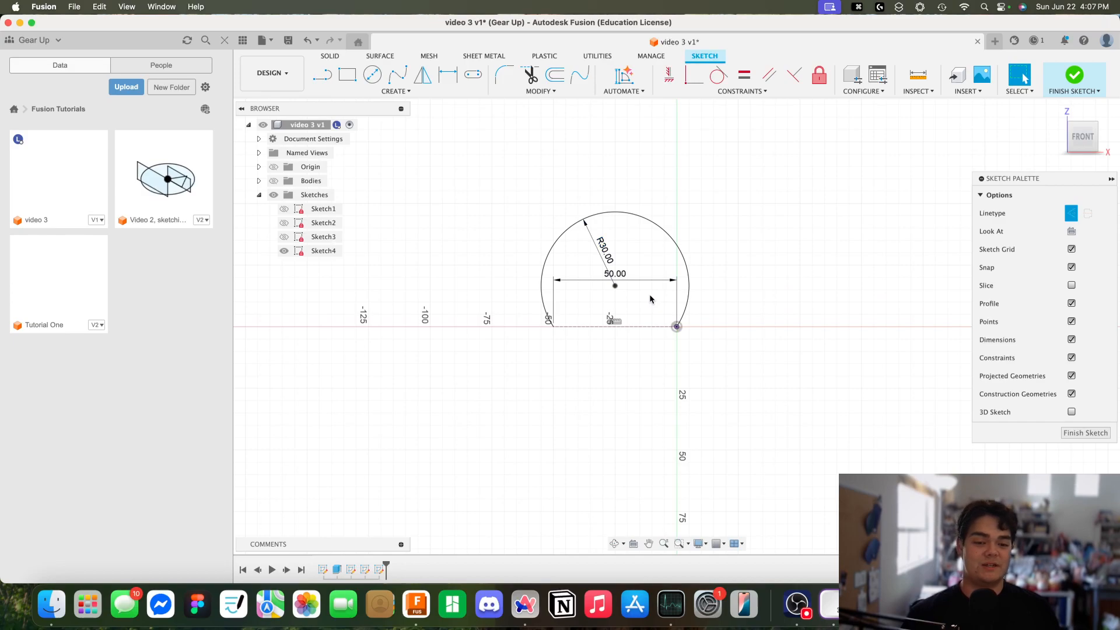
# - Draw a solid-line center point arc around the origin, sweeping 45° downward from the right horizontal axis, and reduce its radius
pyautogui.moveTo(769, 302); pyautogui.dragTo(653, 291, button='middle')
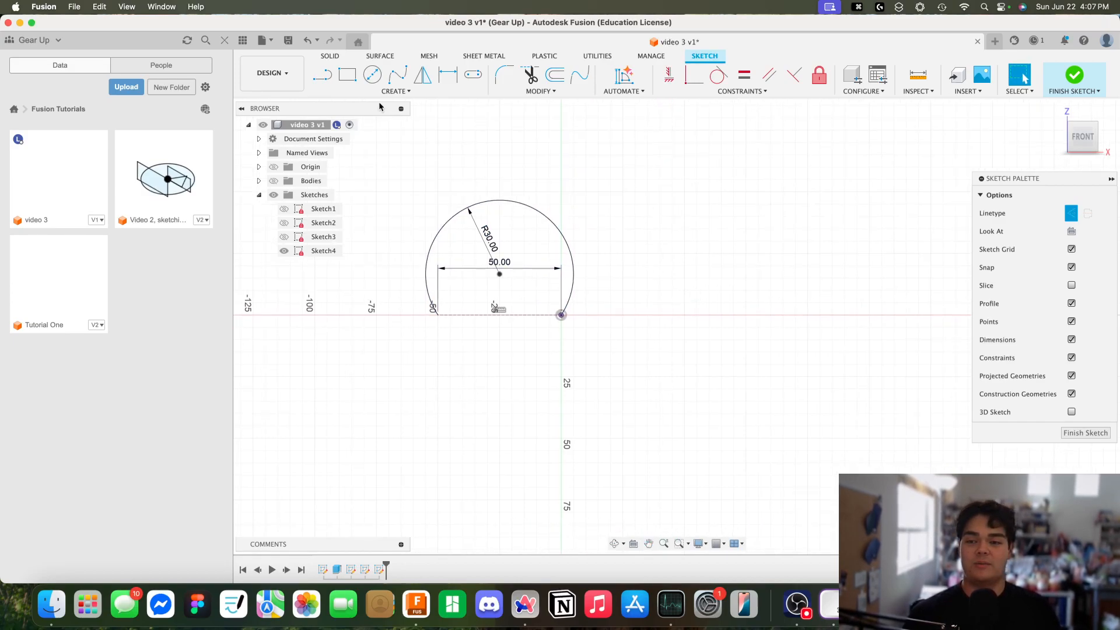
pyautogui.click(385, 92)
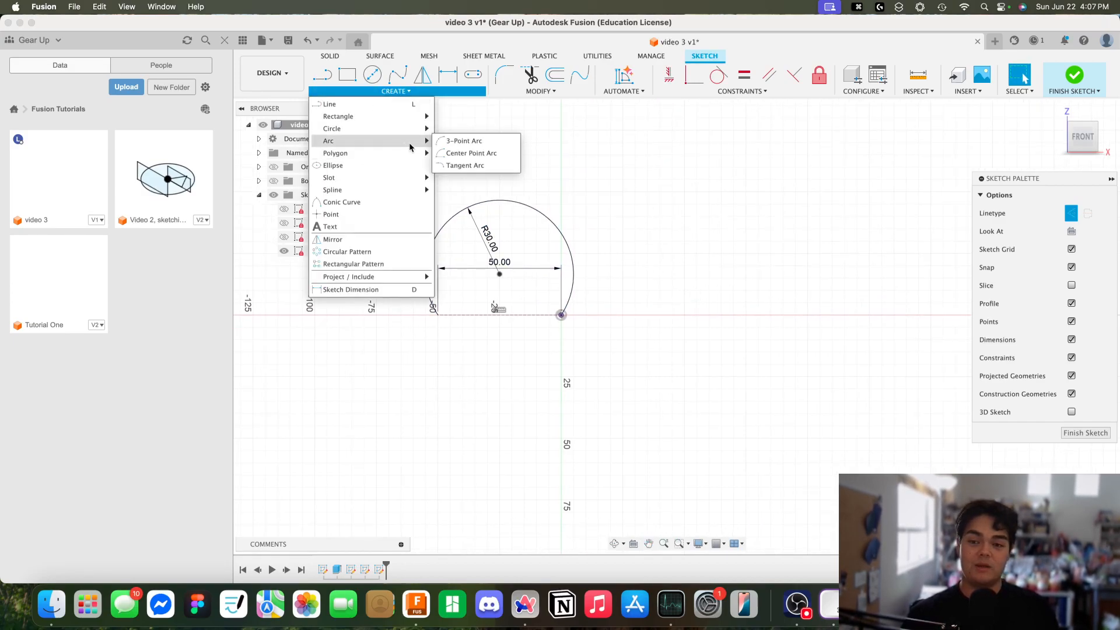
pyautogui.click(463, 155)
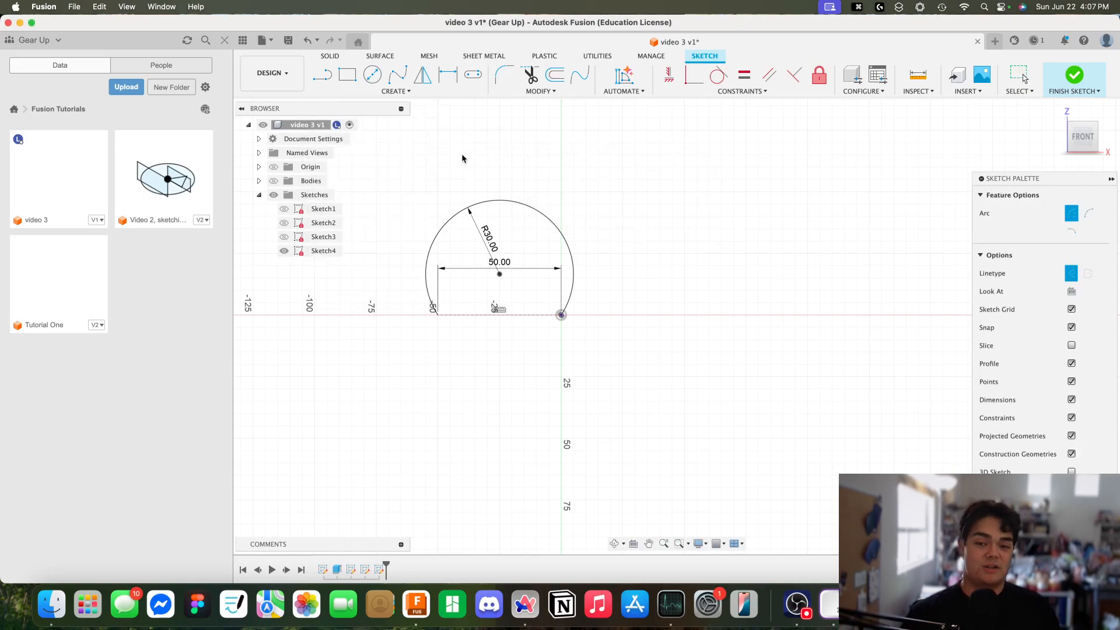
pyautogui.click(561, 316)
pyautogui.click(711, 315)
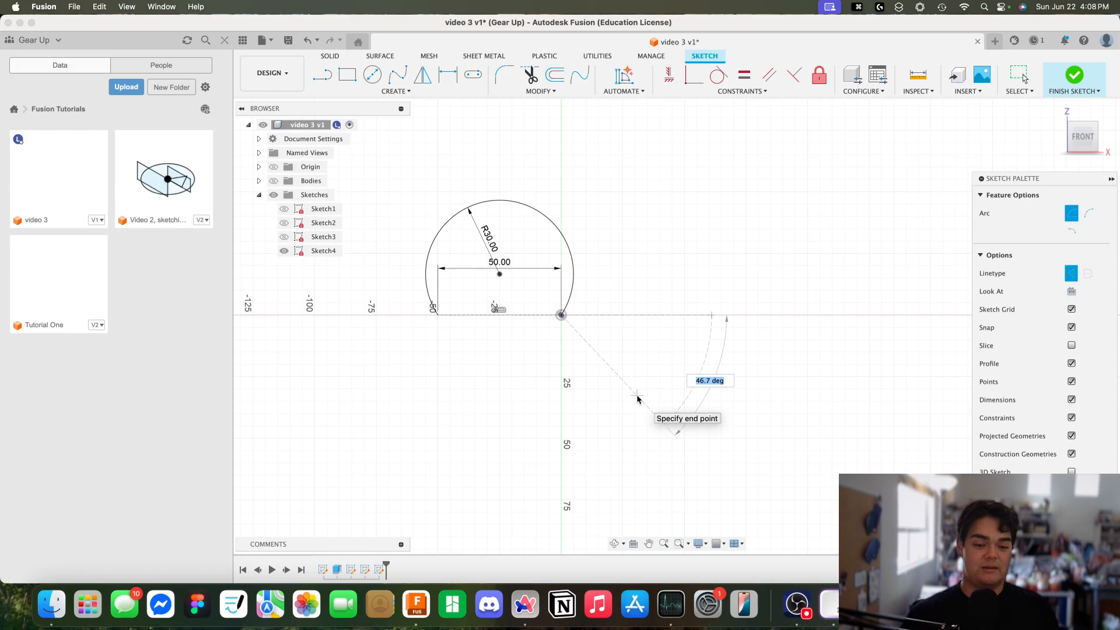
pyautogui.write('45')
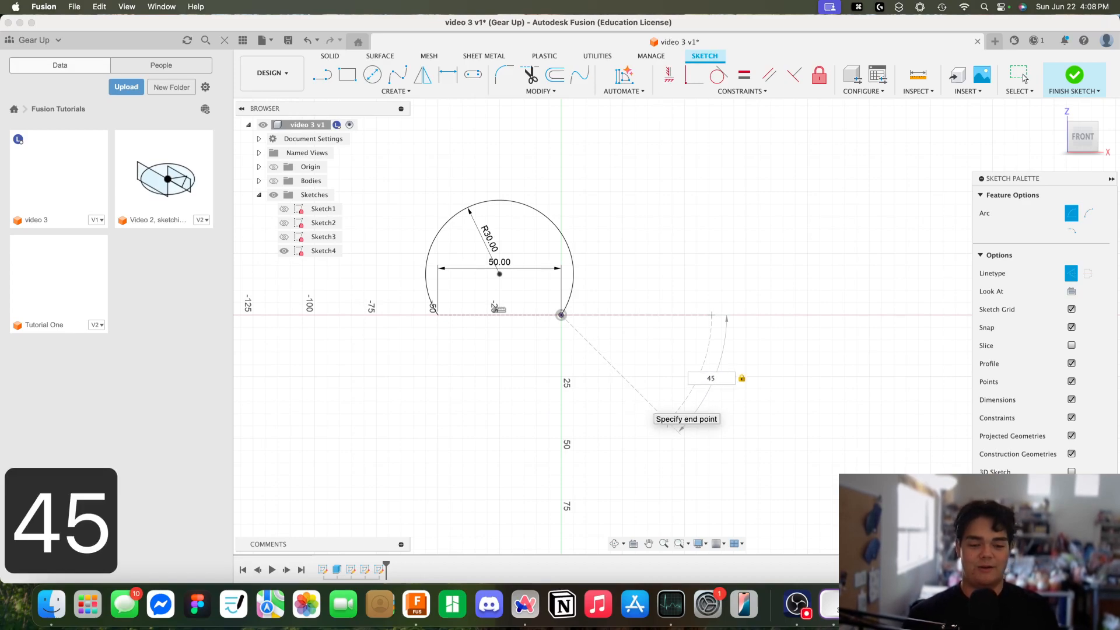
pyautogui.click(1071, 273)
pyautogui.click(657, 398)
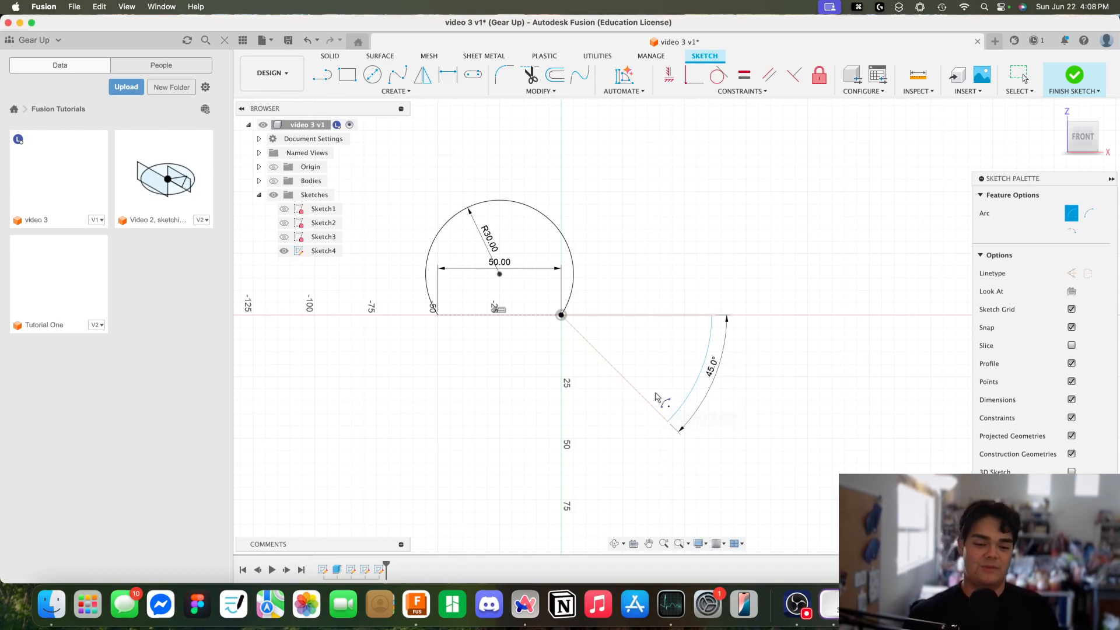
pyautogui.press('Escape')
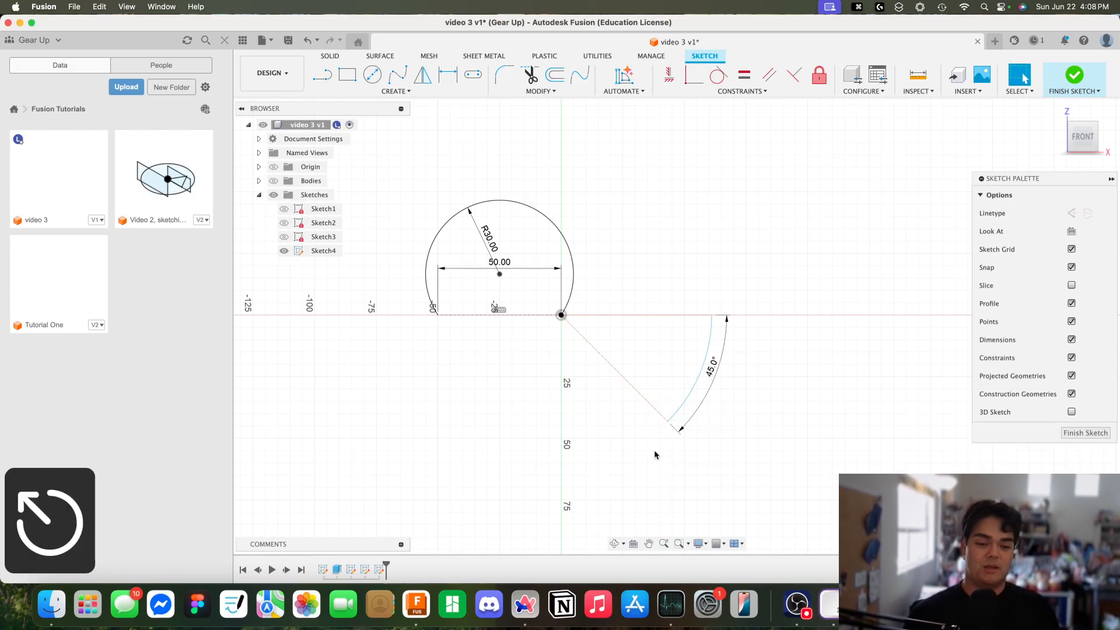
pyautogui.moveTo(689, 407)
pyautogui.mouseDown()
pyautogui.moveTo(616, 376)
pyautogui.moveTo(591, 352)
pyautogui.moveTo(672, 365)
pyautogui.mouseUp()
pyautogui.click(642, 263)
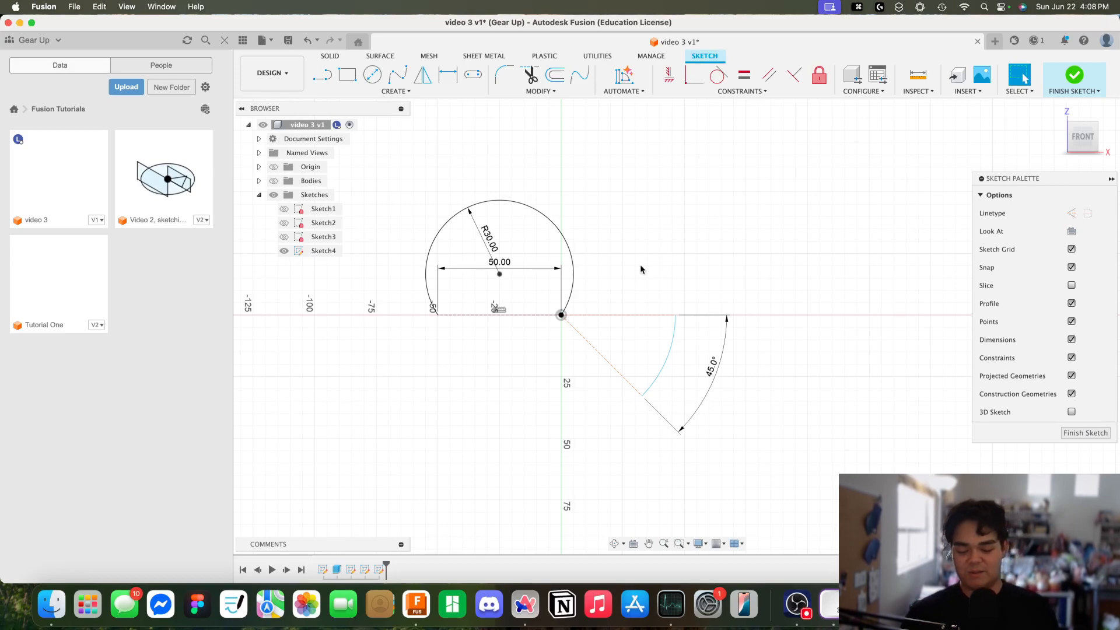
# - Dimension the radius of the center point arc below the horizontal axis as 30 mm
pyautogui.press('d')
pyautogui.click(670, 359)
pyautogui.click(614, 335)
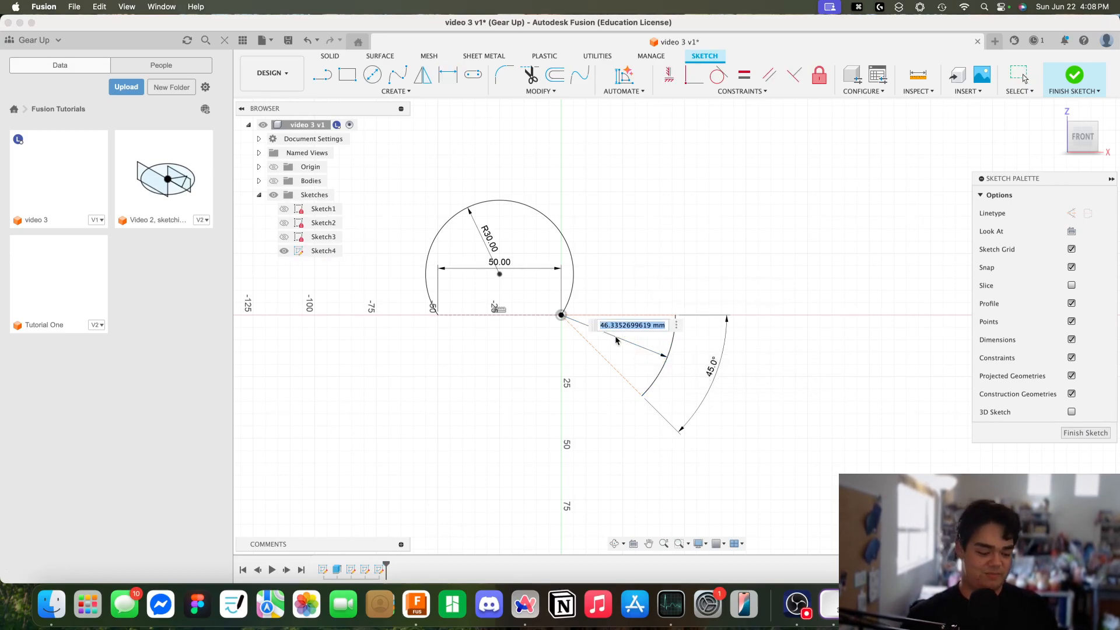
pyautogui.write('30')
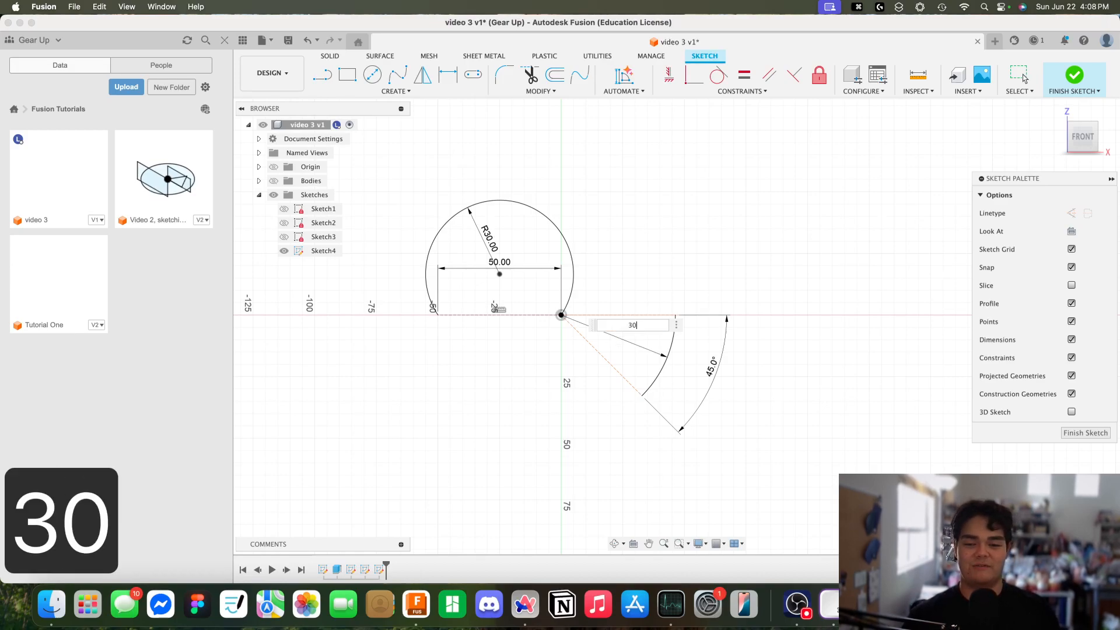
pyautogui.press('Return')
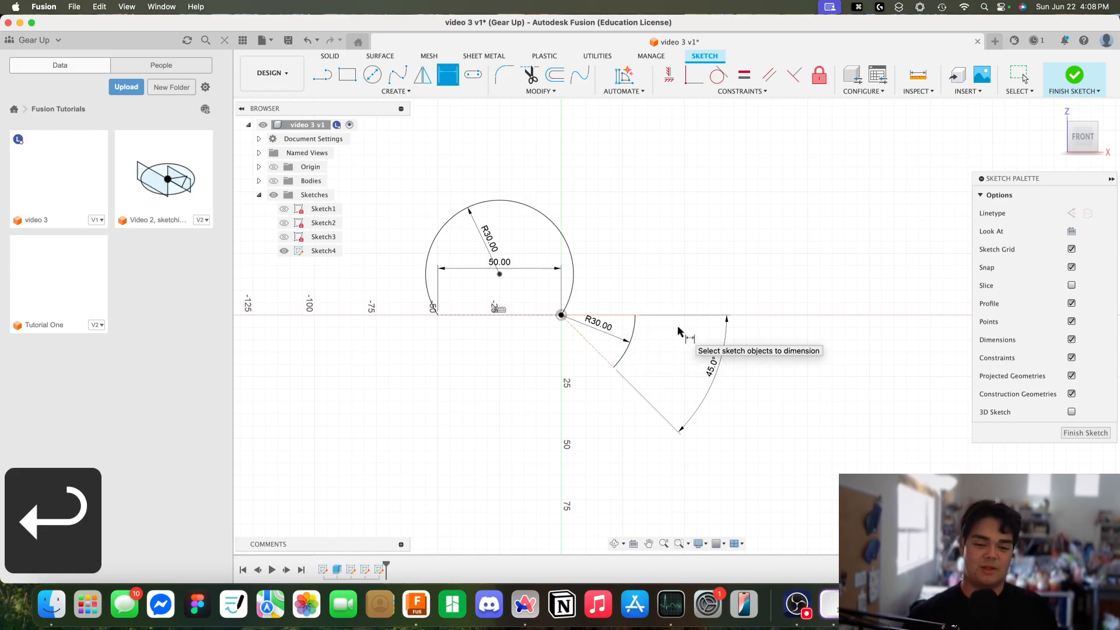
pyautogui.press('Escape')
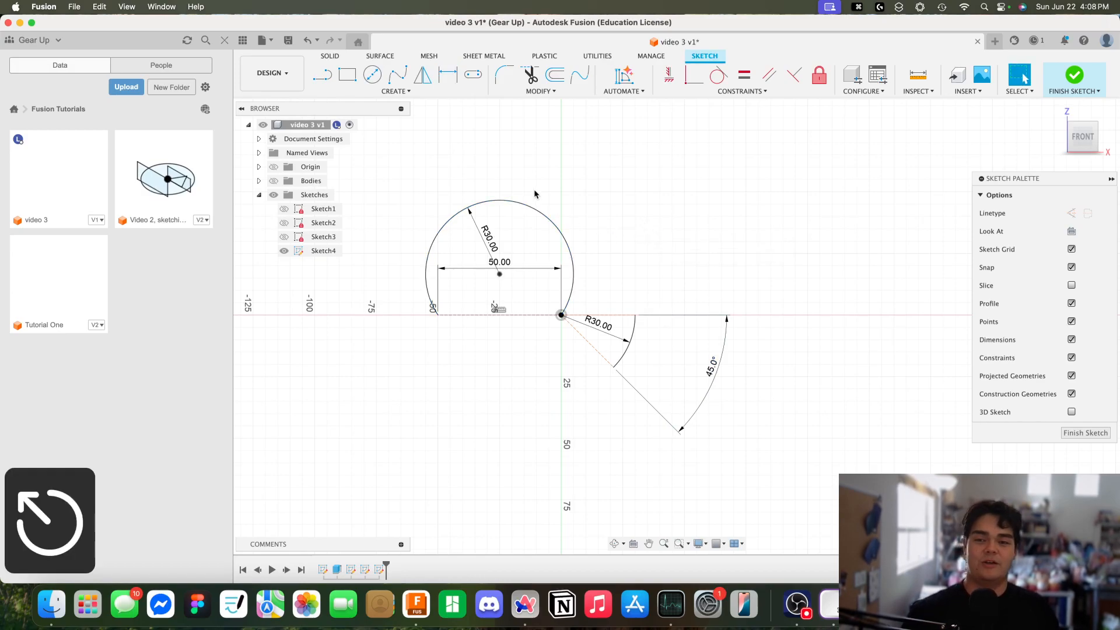
# - Finish and hide the arc sketch, and start a new sketch on the front plane
pyautogui.click(422, 92)
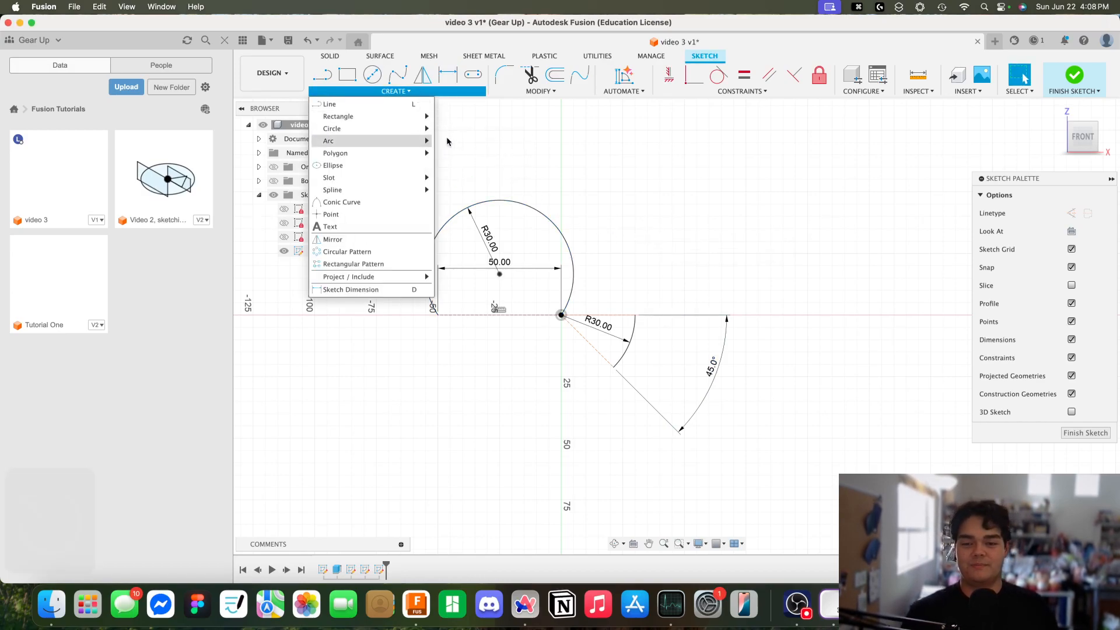
pyautogui.moveTo(418, 156)
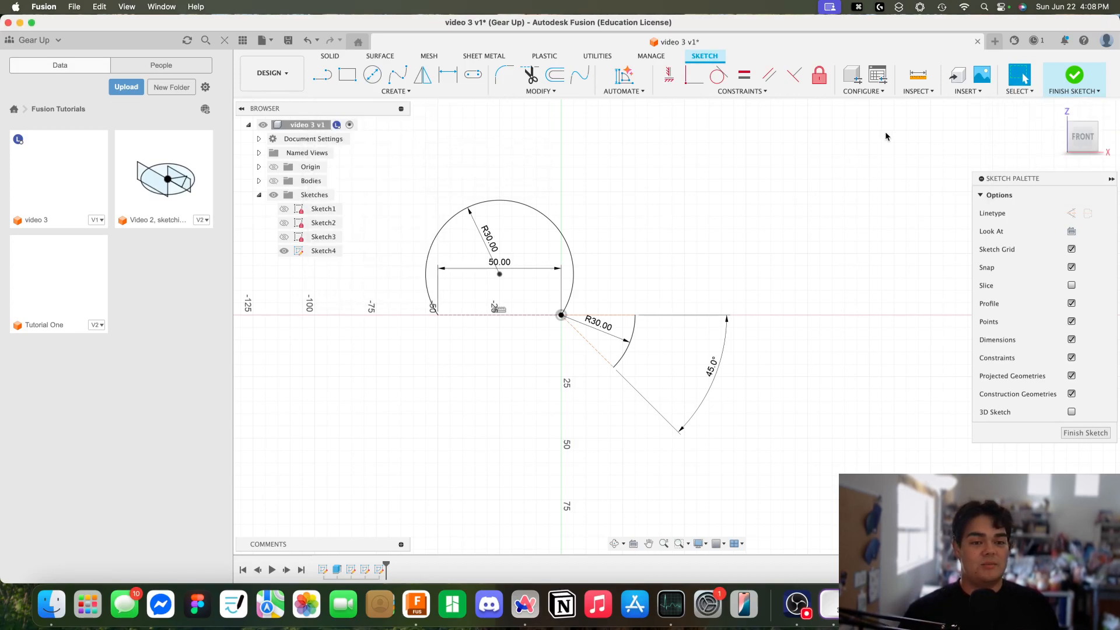
pyautogui.click(1074, 75)
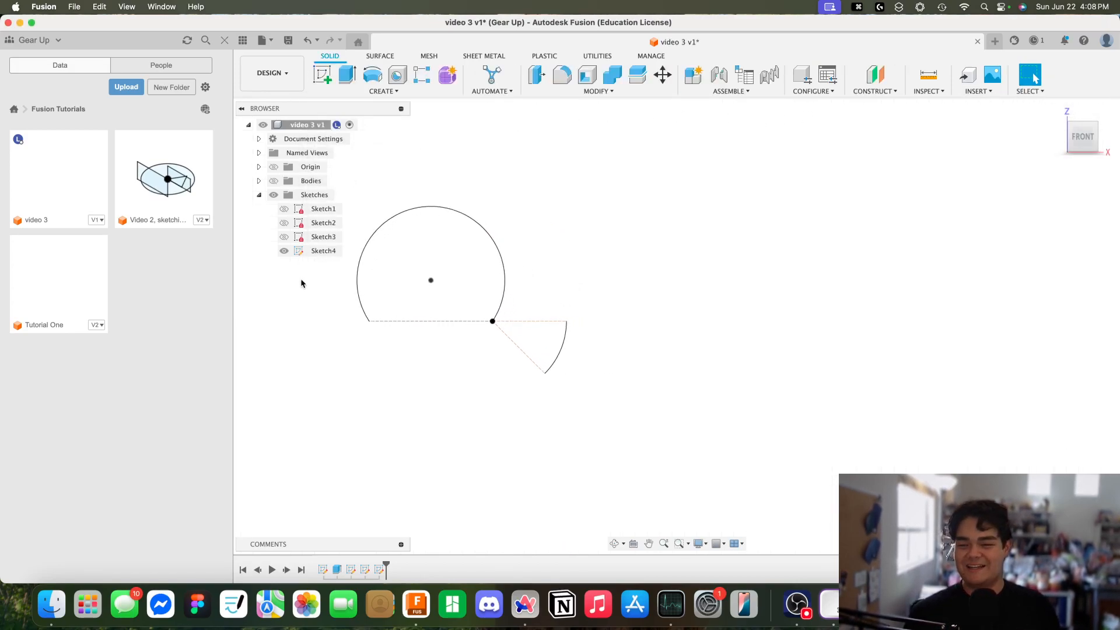
pyautogui.click(284, 250)
pyautogui.click(322, 75)
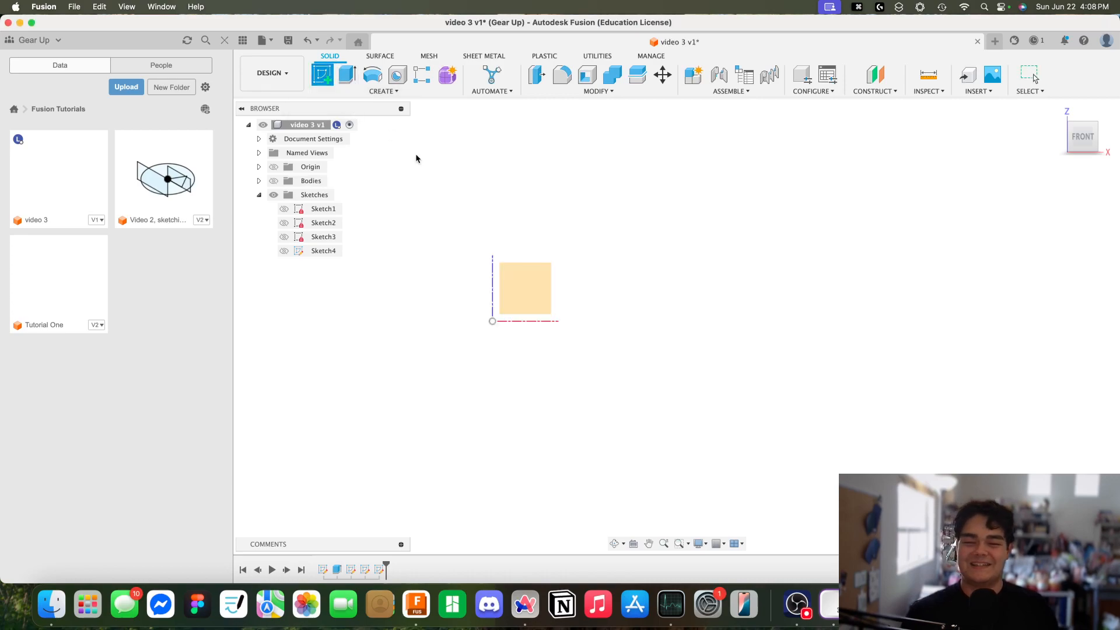
pyautogui.click(521, 304)
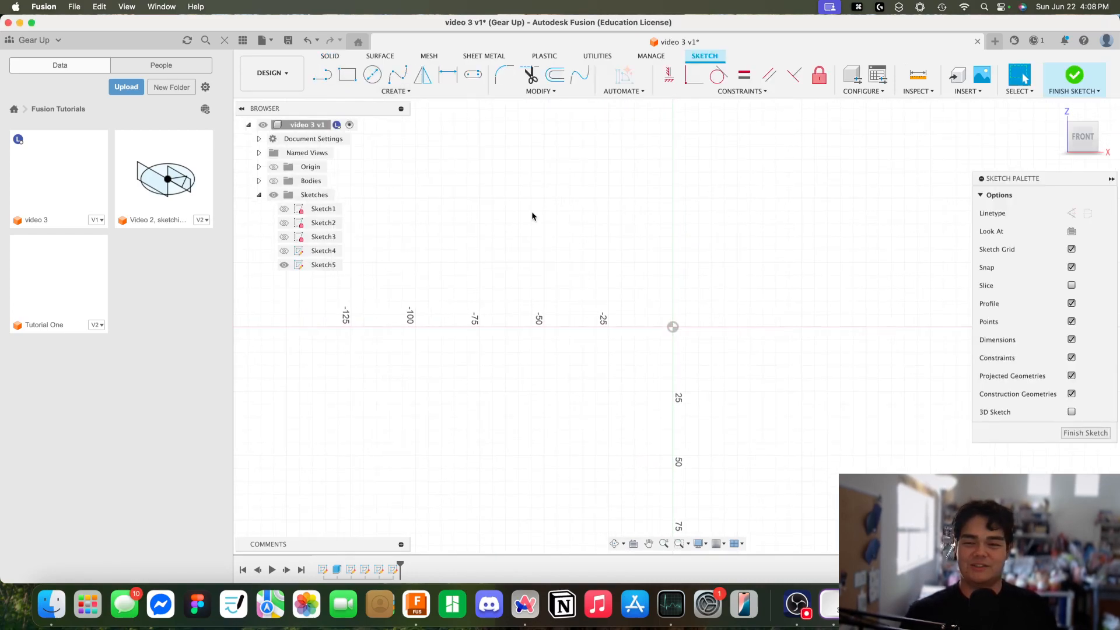
# - Draw a six-sided inscribed polygon centred on the origin with a 25 mm centre-to-vertex distance
pyautogui.click(410, 95)
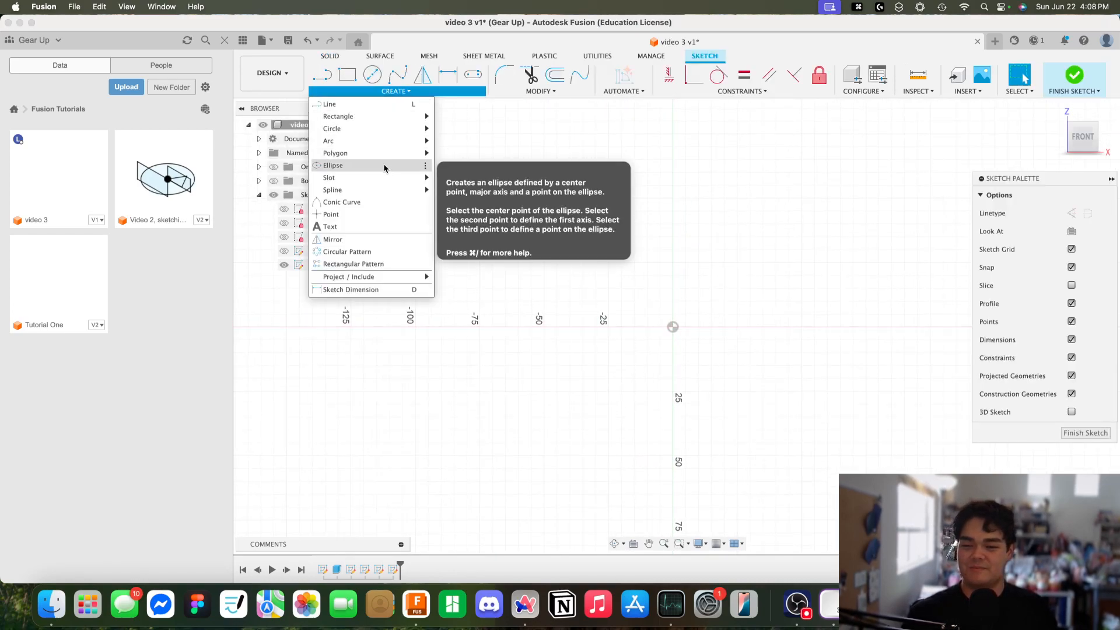
pyautogui.moveTo(387, 157)
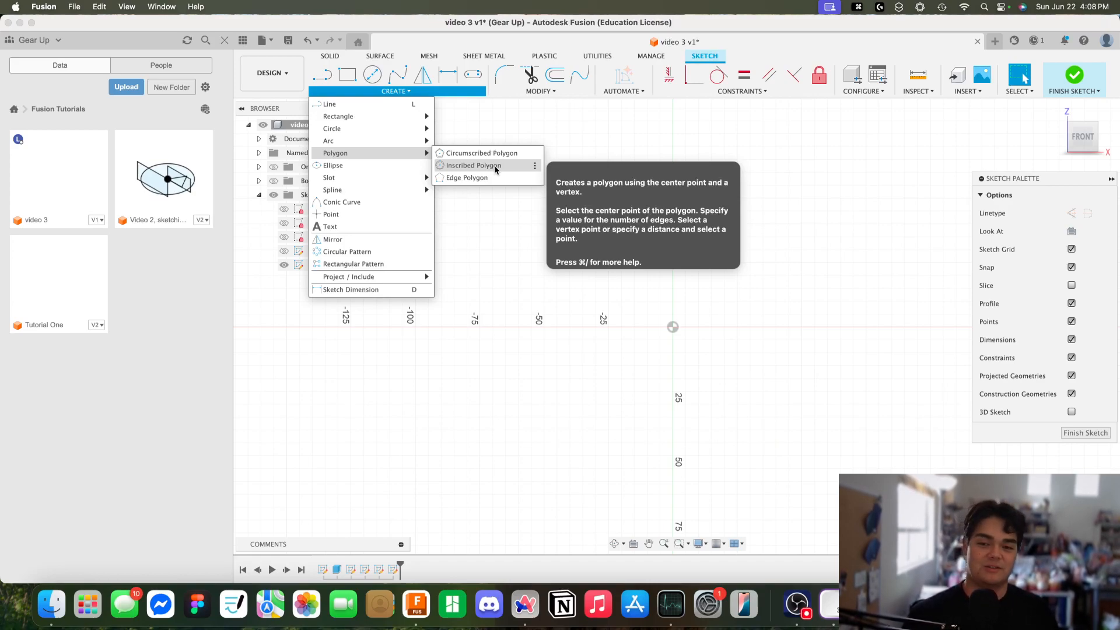
pyautogui.click(473, 166)
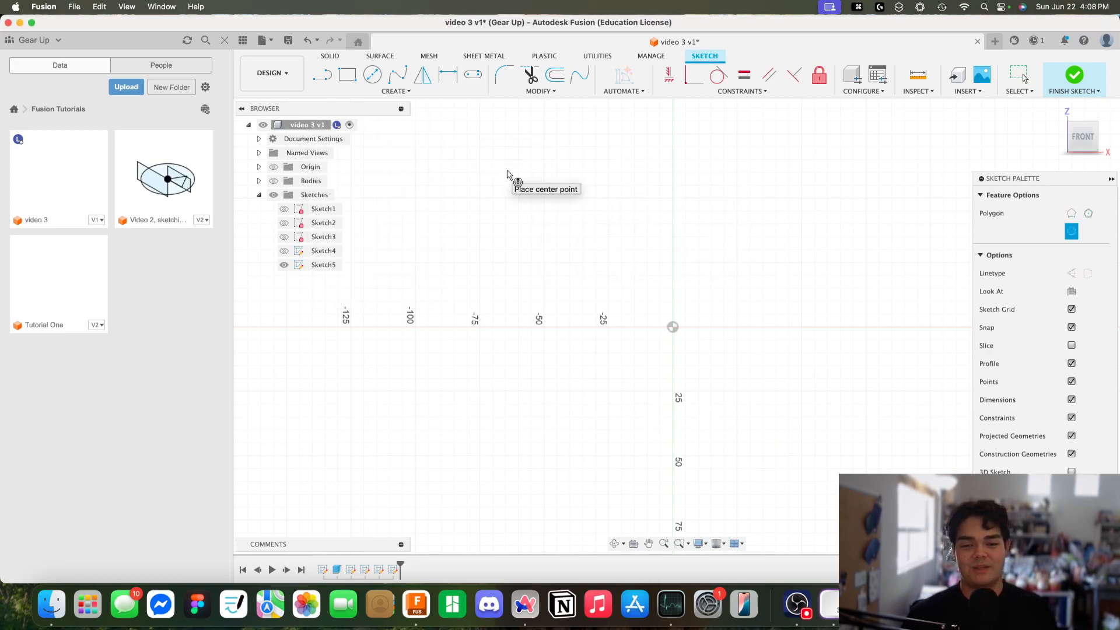
pyautogui.click(673, 328)
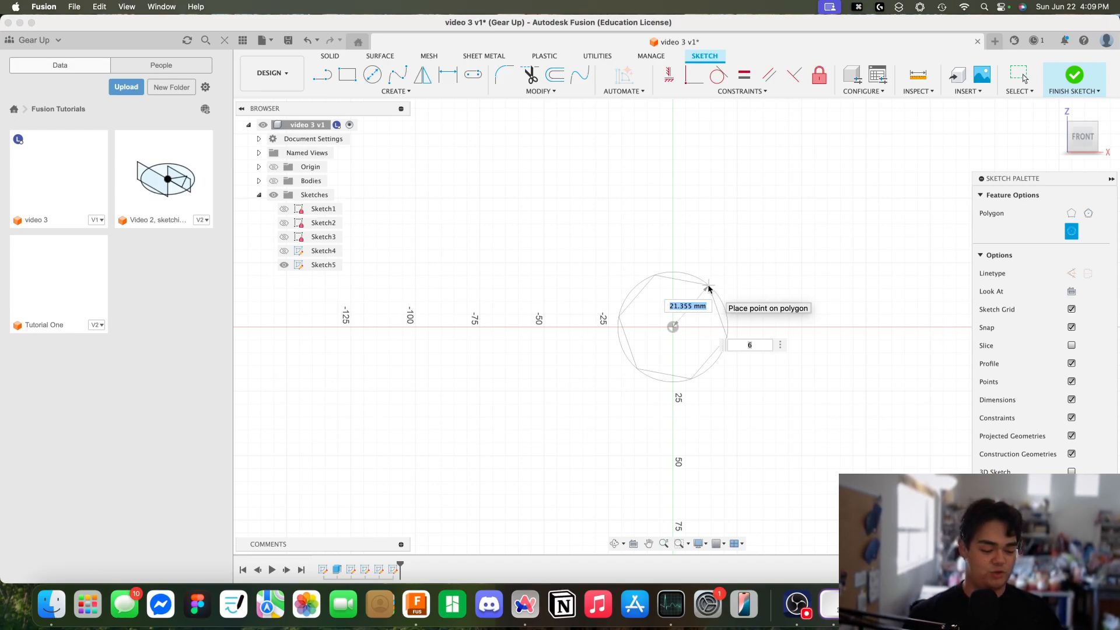
pyautogui.write('25')
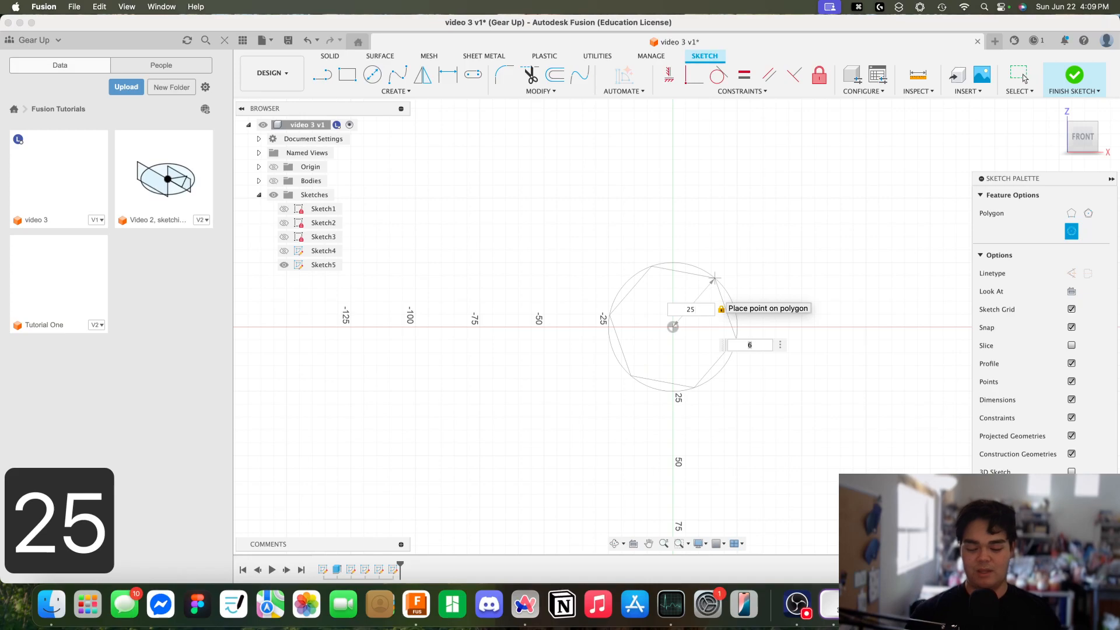
pyautogui.press('Tab')
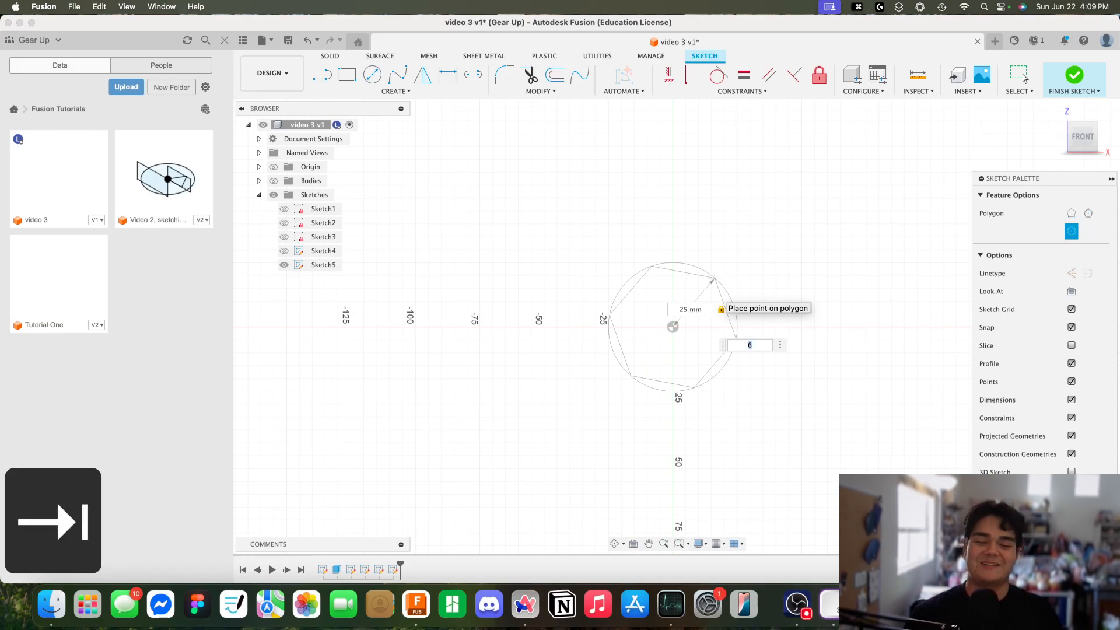
pyautogui.press('Return')
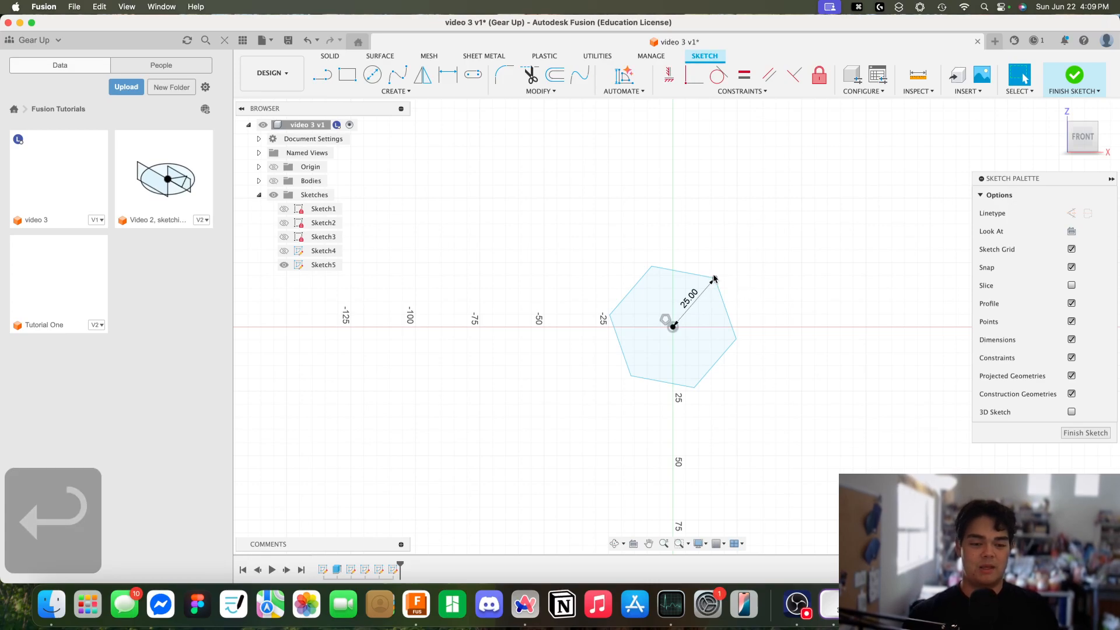
# - Rotate the hexagon about the origin until its dimensioned vertex lies on the horizontal axis at the right
pyautogui.moveTo(683, 251); pyautogui.dragTo(608, 253)
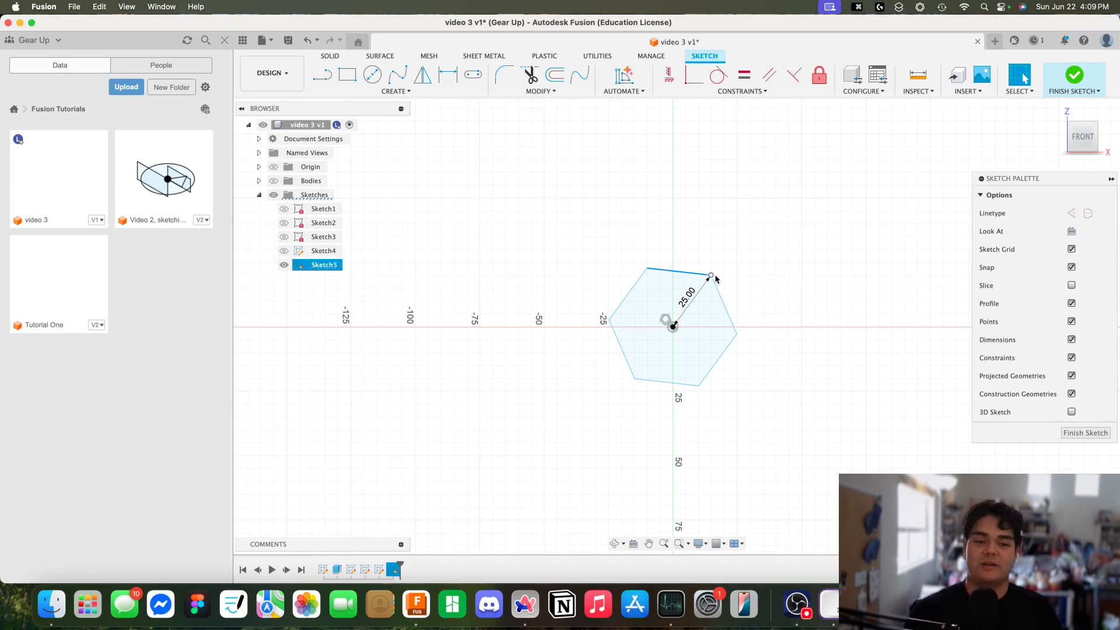
pyautogui.moveTo(711, 275)
pyautogui.mouseDown()
pyautogui.moveTo(741, 330)
pyautogui.moveTo(752, 313)
pyautogui.moveTo(596, 211)
pyautogui.moveTo(661, 393)
pyautogui.moveTo(728, 381)
pyautogui.moveTo(723, 365)
pyautogui.moveTo(744, 348)
pyautogui.mouseUp()
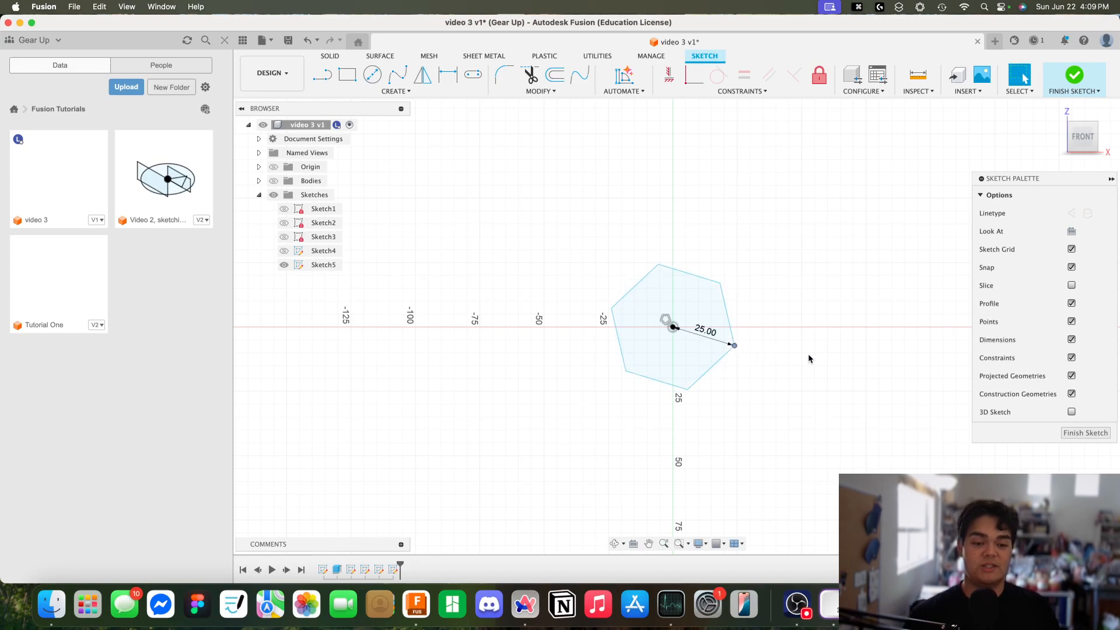
pyautogui.click(701, 279)
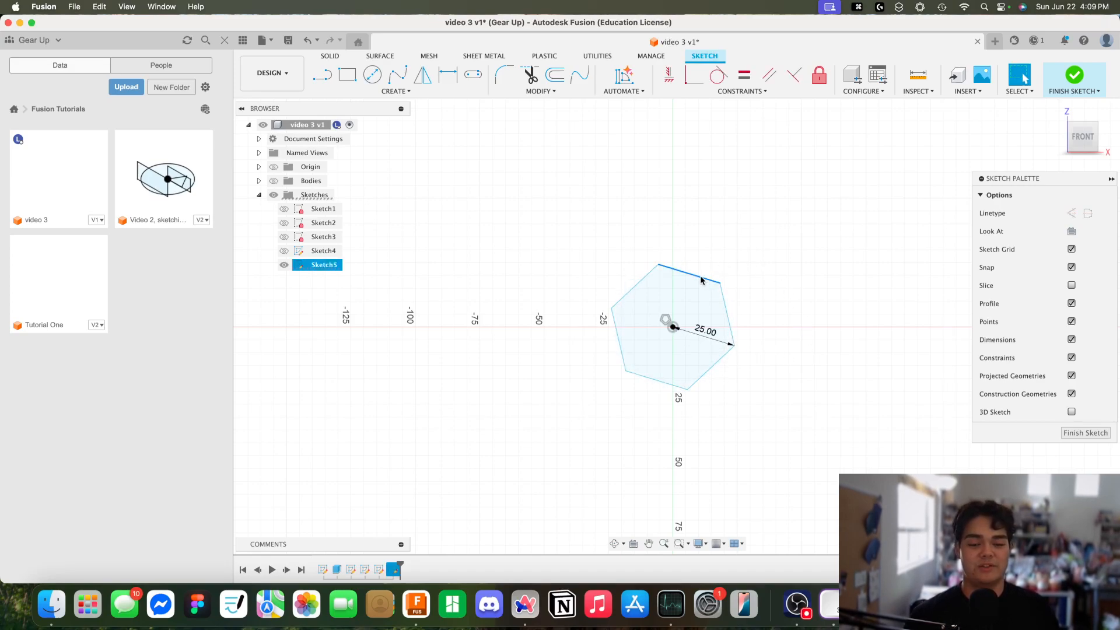
pyautogui.click(750, 336)
pyautogui.moveTo(732, 344); pyautogui.dragTo(740, 330)
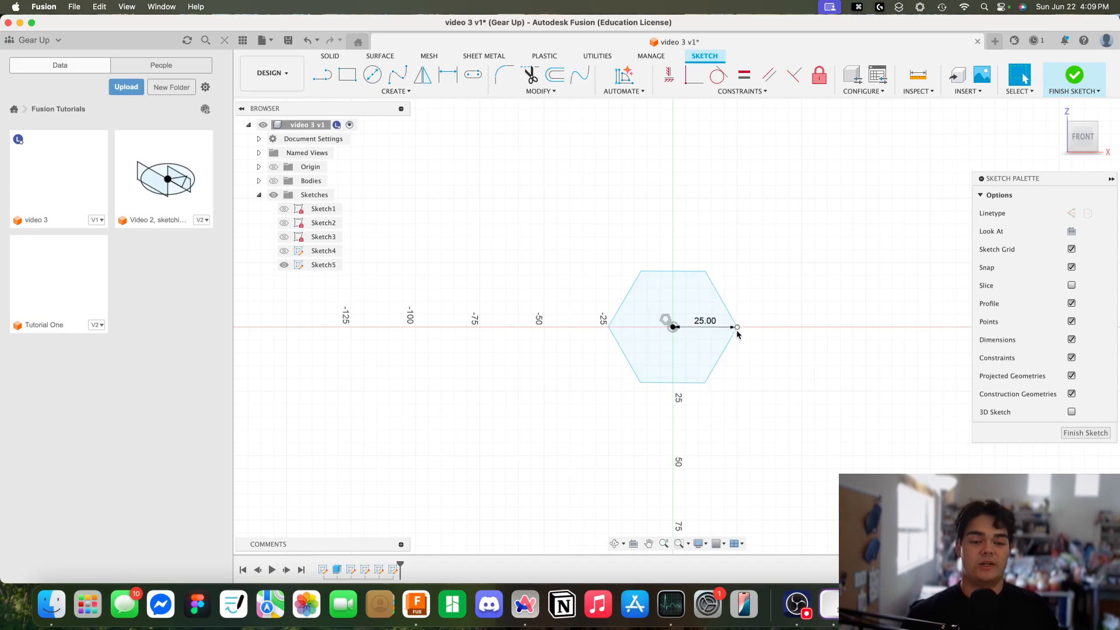
pyautogui.moveTo(738, 327); pyautogui.dragTo(742, 327)
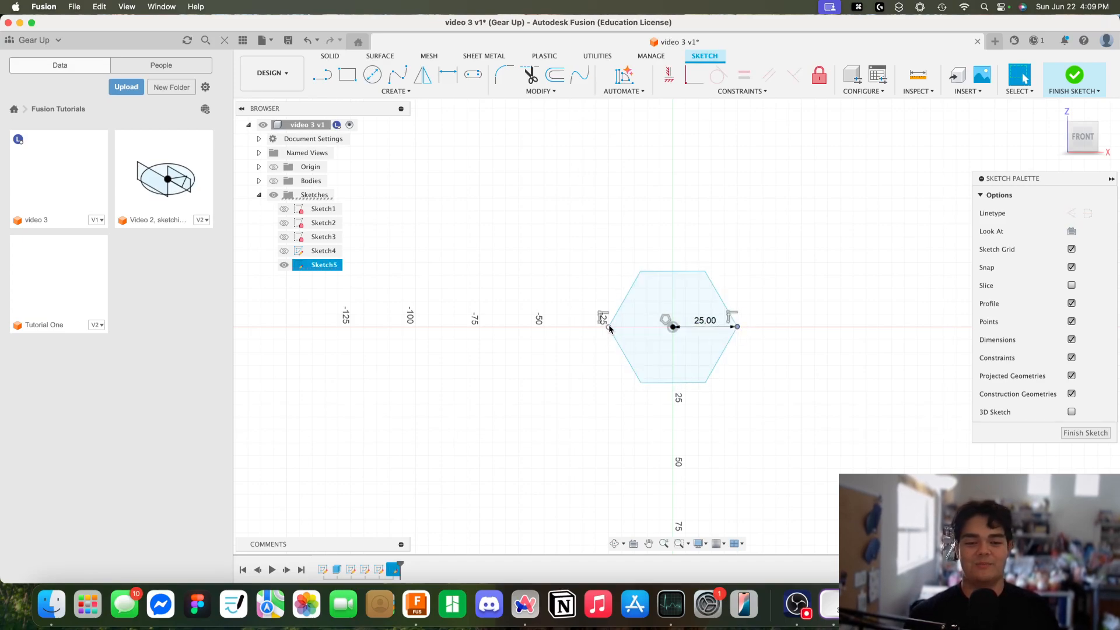
# - Apply a Horizontal/Vertical constraint to the hexagon's upper edge to fix its rotation
pyautogui.click(762, 280)
pyautogui.click(675, 273)
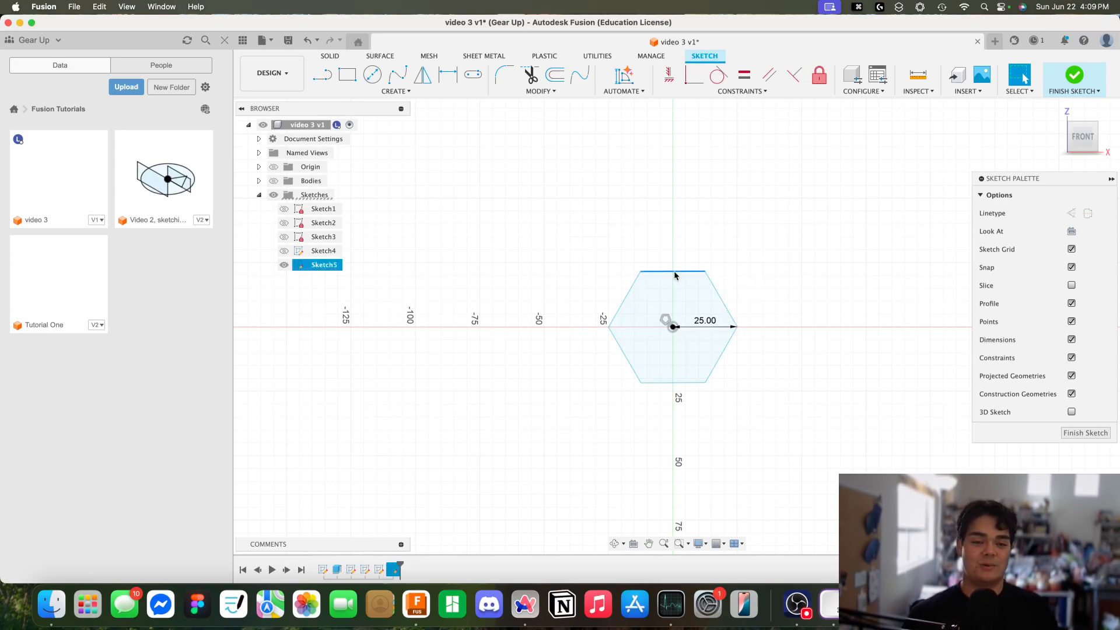
pyautogui.click(667, 78)
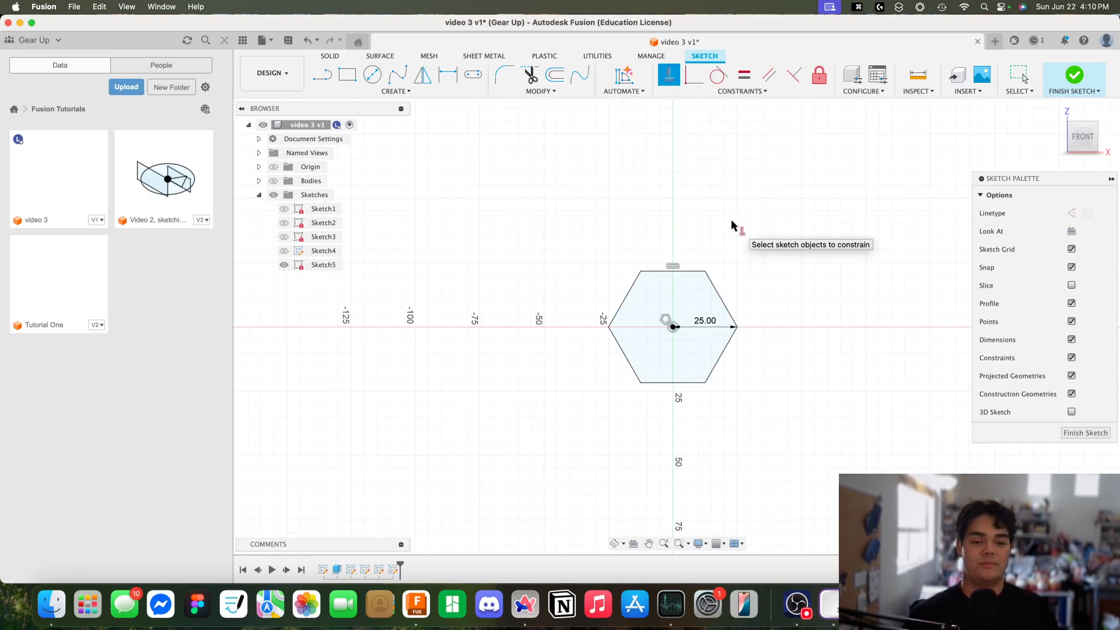
pyautogui.press('Escape')
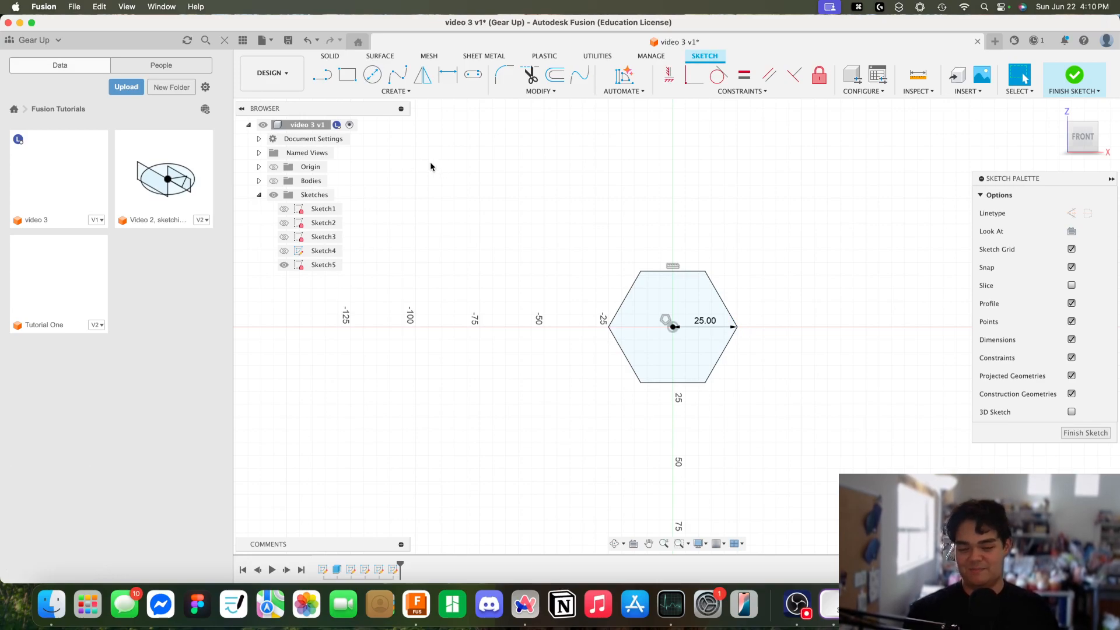
# - Draw a nine-sided circumscribed polygon centred on the origin, around the hexagon, with a 35 mm centre-to-edge distance
pyautogui.click(410, 93)
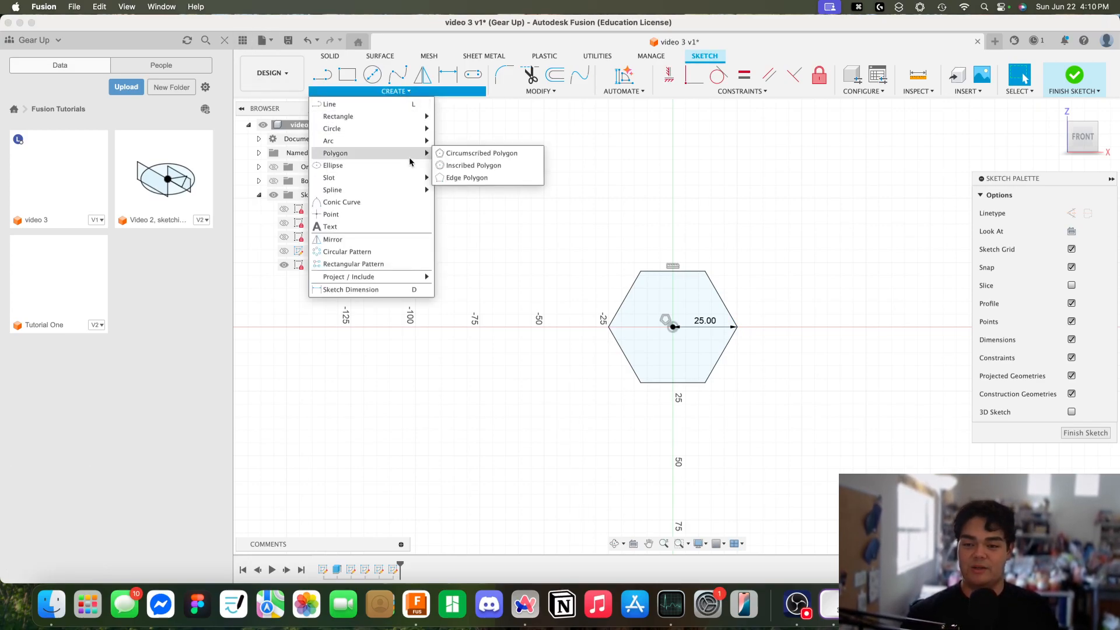
pyautogui.moveTo(413, 156)
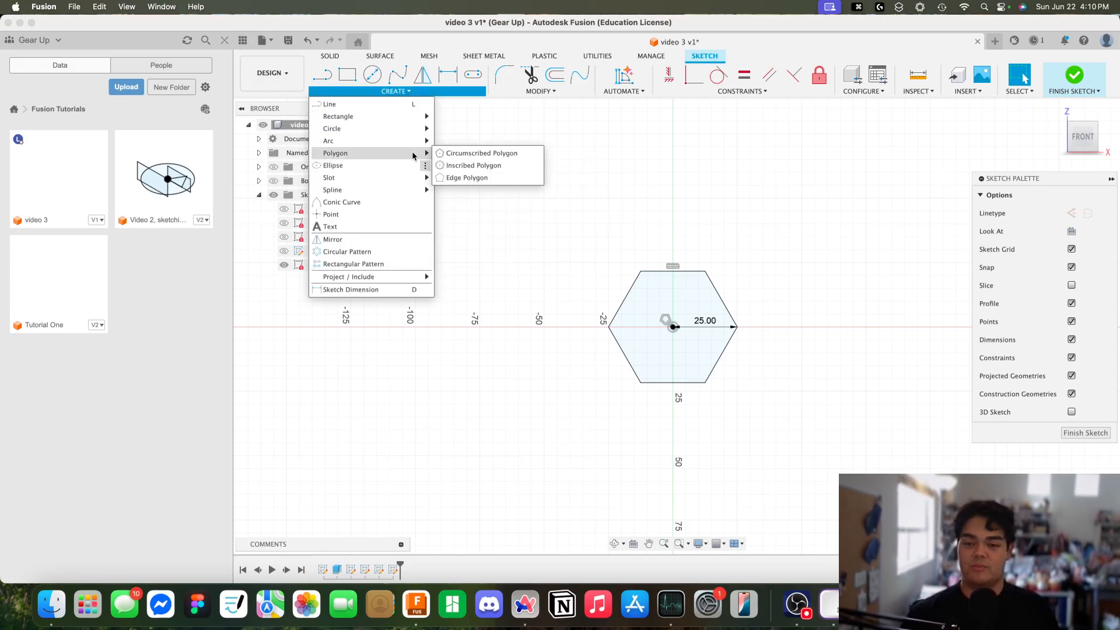
pyautogui.click(475, 154)
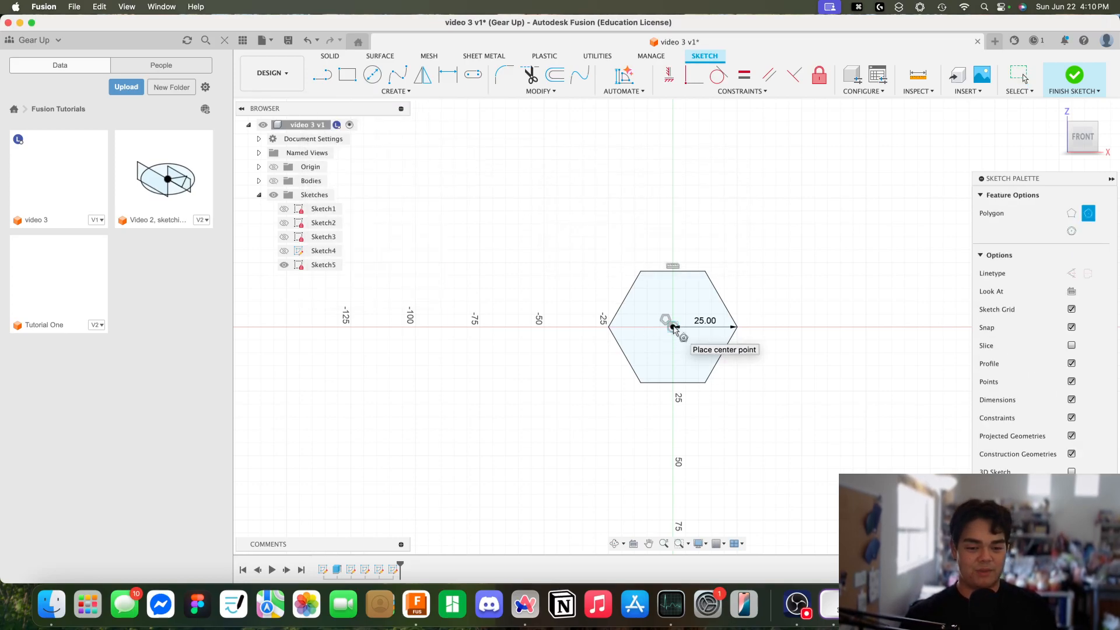
pyautogui.click(673, 327)
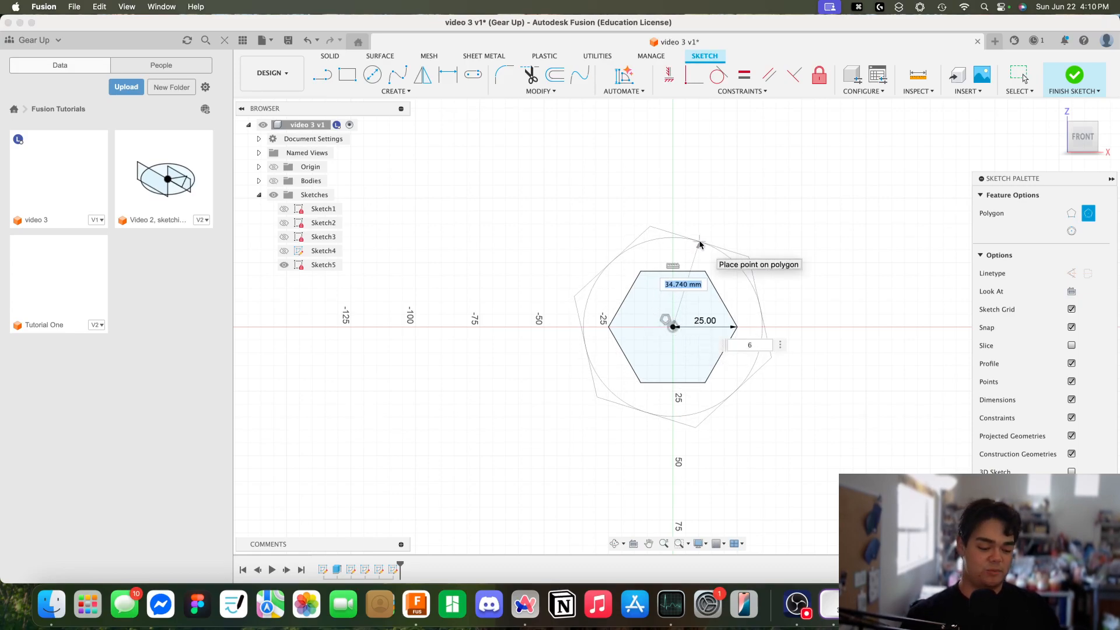
pyautogui.write('35')
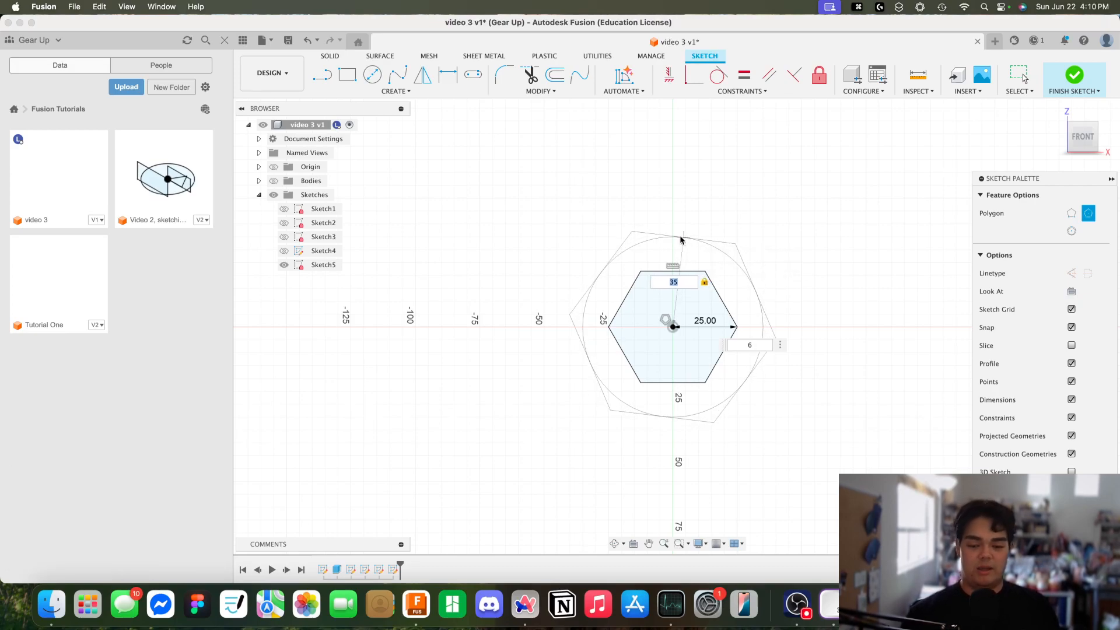
pyautogui.press('Tab')
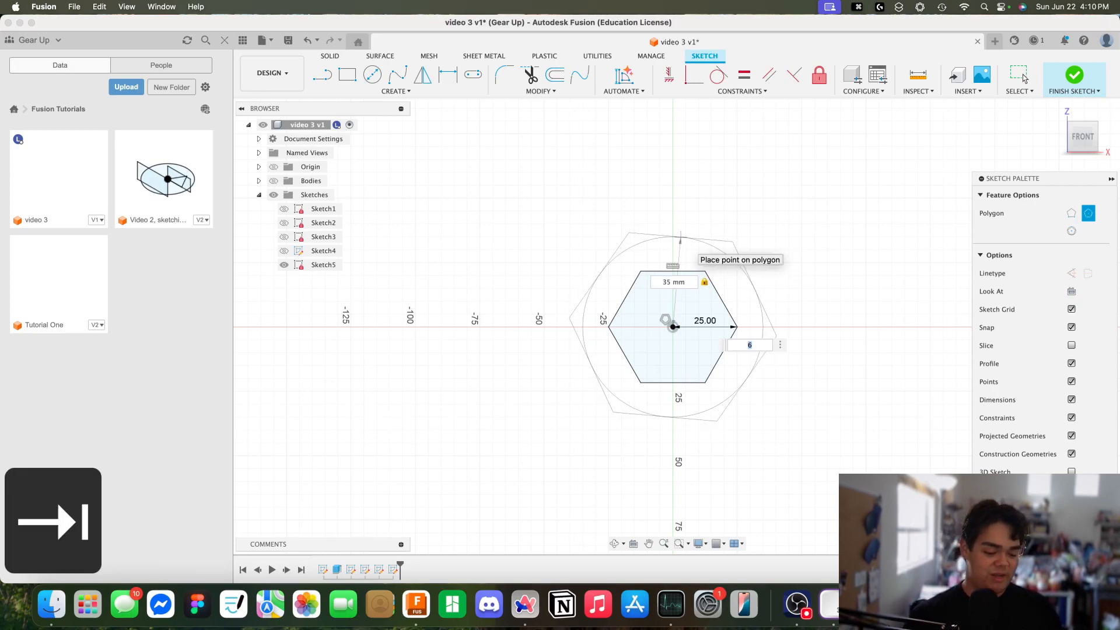
pyautogui.write('9')
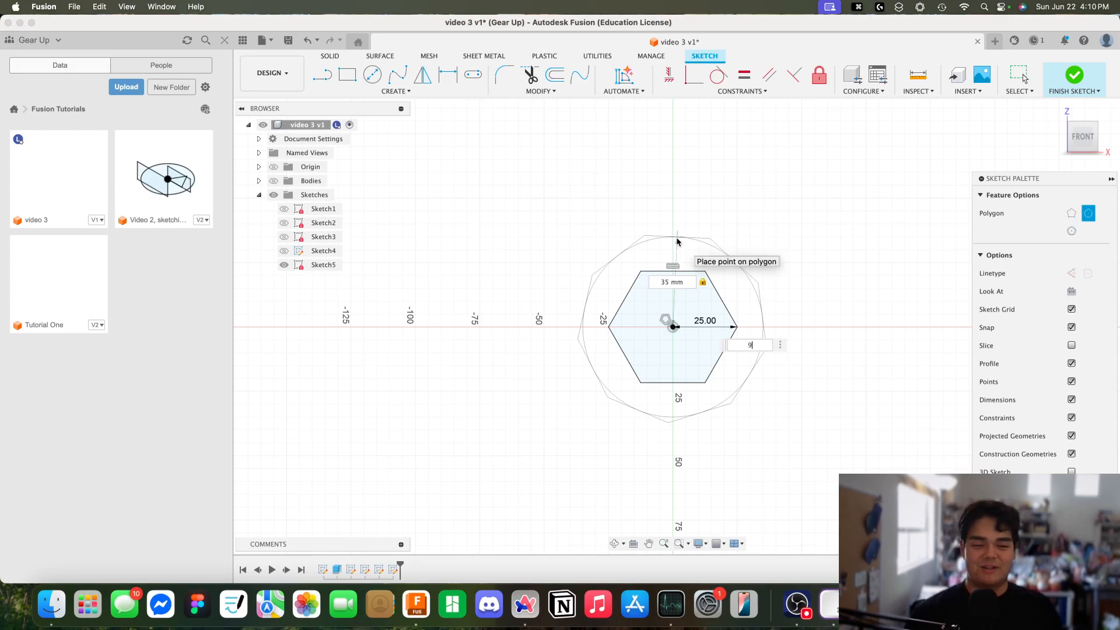
pyautogui.click(677, 241)
pyautogui.press('Escape')
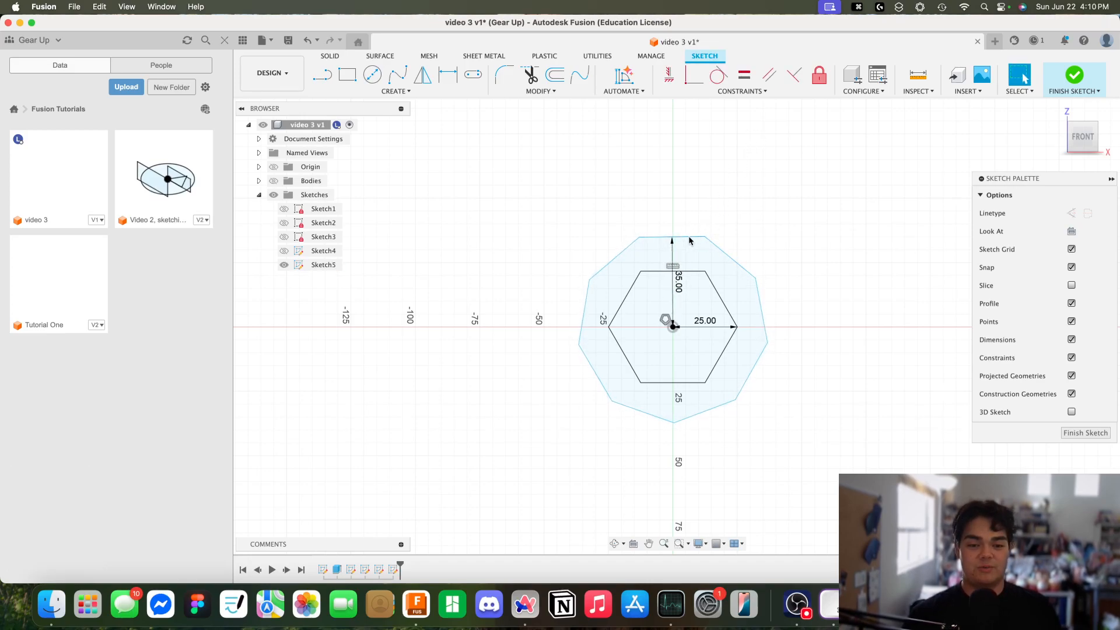
# - Rotate the nine-sided polygon until its rightmost edge stands upright, and apply a Horizontal/Vertical constraint to that edge
pyautogui.moveTo(706, 236)
pyautogui.mouseDown()
pyautogui.moveTo(726, 242)
pyautogui.moveTo(768, 340)
pyautogui.moveTo(758, 404)
pyautogui.moveTo(776, 304)
pyautogui.moveTo(569, 278)
pyautogui.moveTo(677, 426)
pyautogui.moveTo(763, 362)
pyautogui.mouseUp()
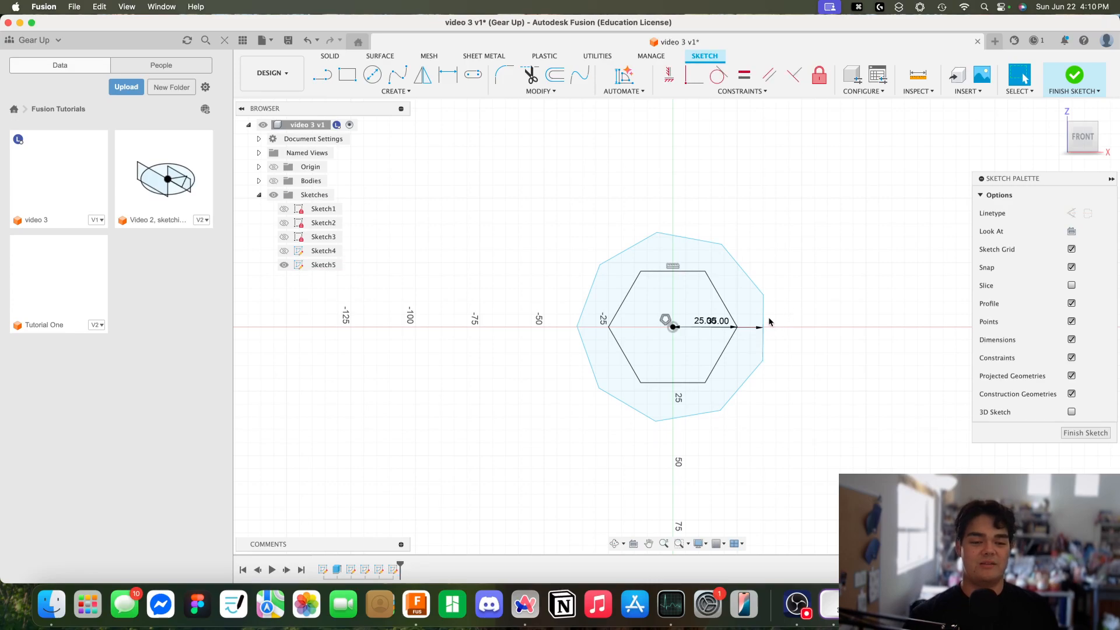
pyautogui.click(800, 274)
pyautogui.click(765, 317)
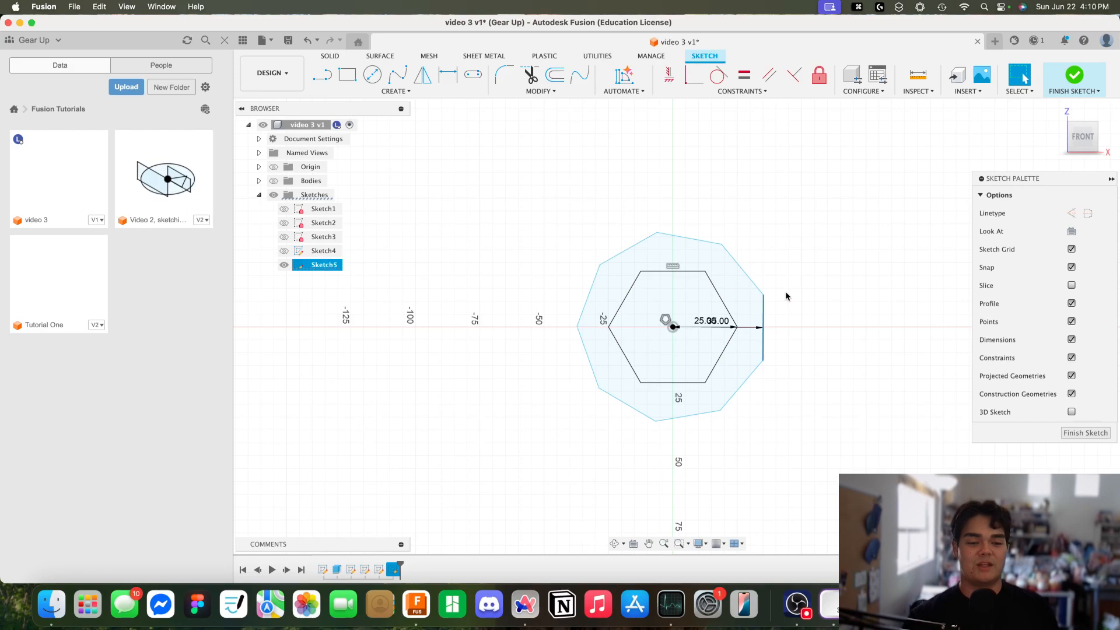
pyautogui.click(665, 76)
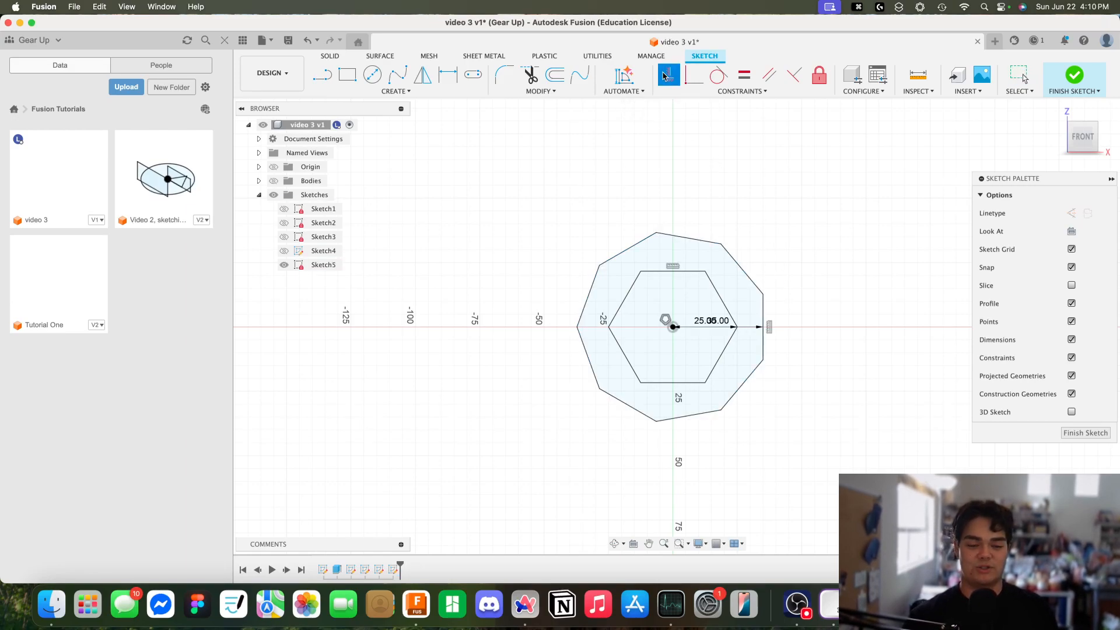
# - Finish the polygon sketch and start a new sketch on the front plane
pyautogui.press('Escape')
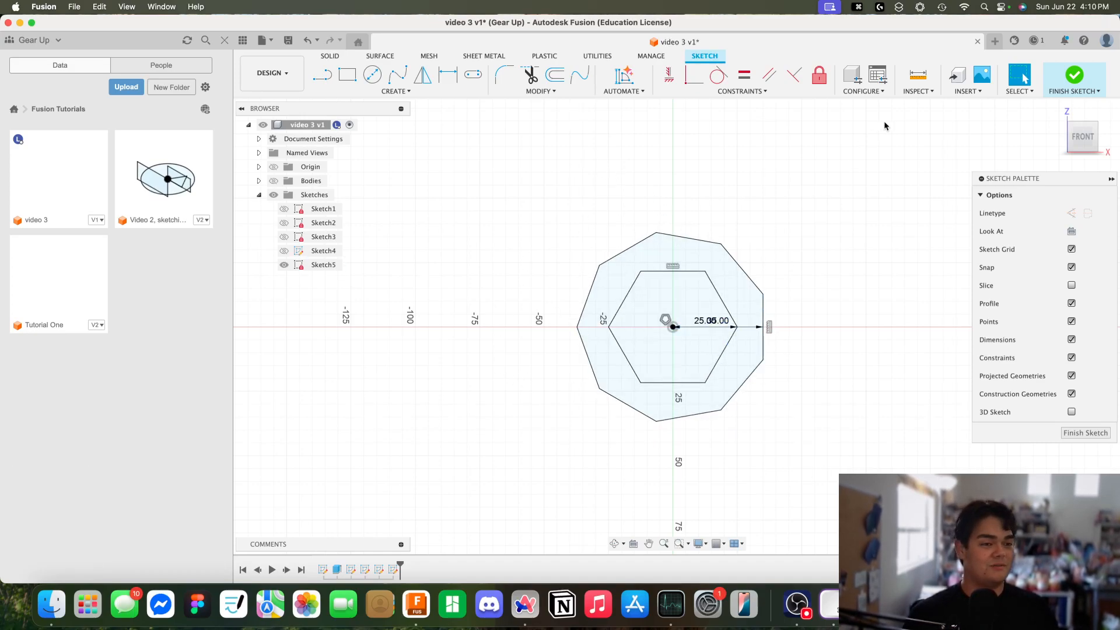
pyautogui.click(1075, 76)
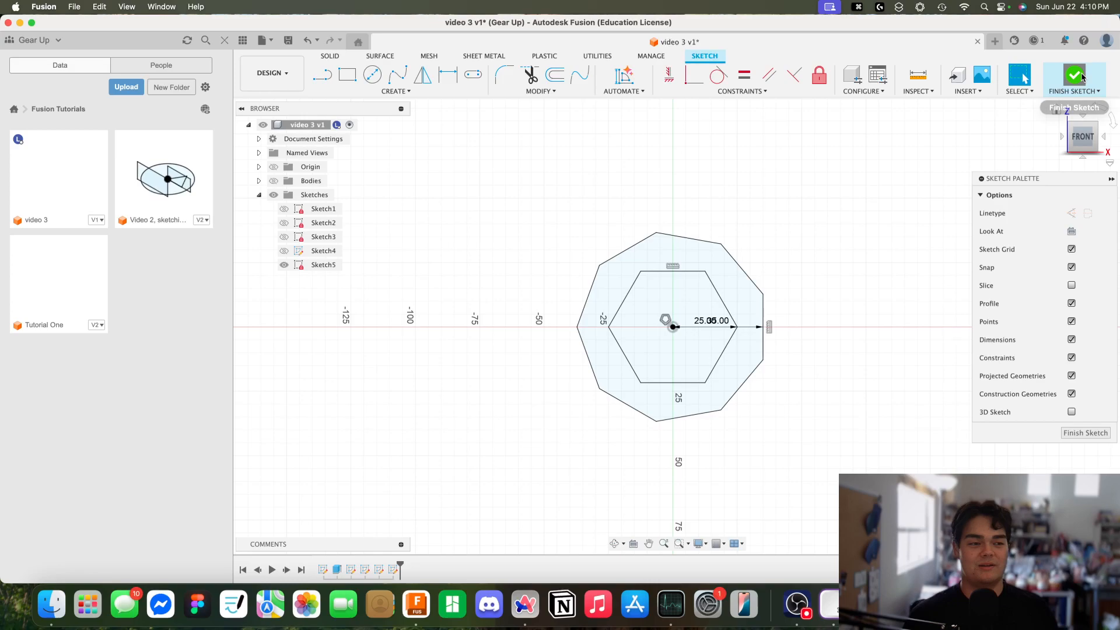
pyautogui.click(1079, 76)
pyautogui.click(324, 70)
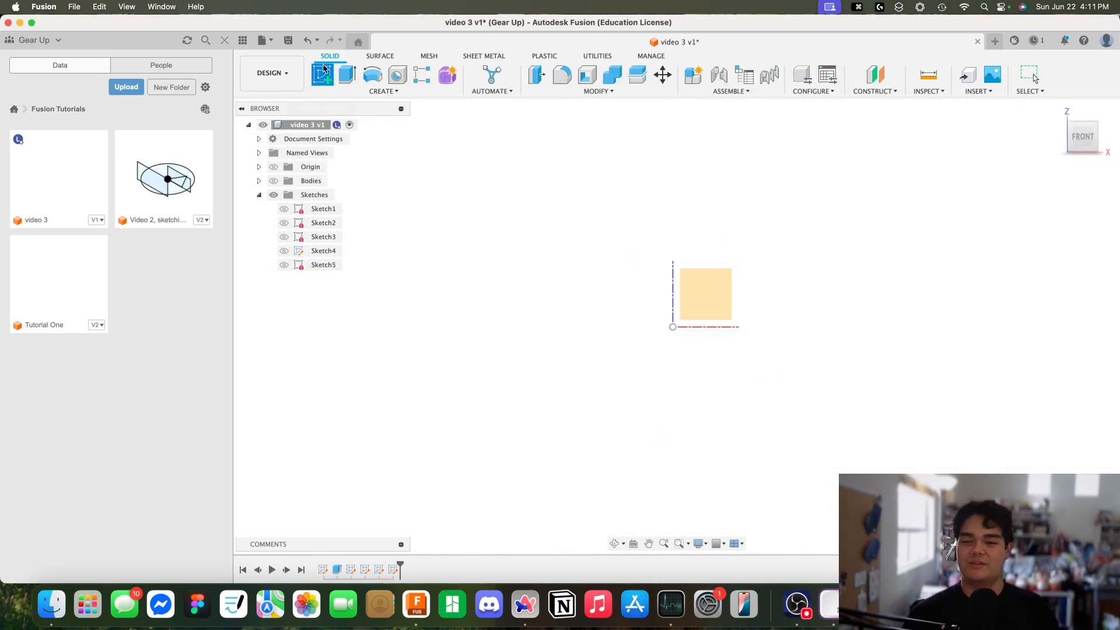
pyautogui.click(703, 294)
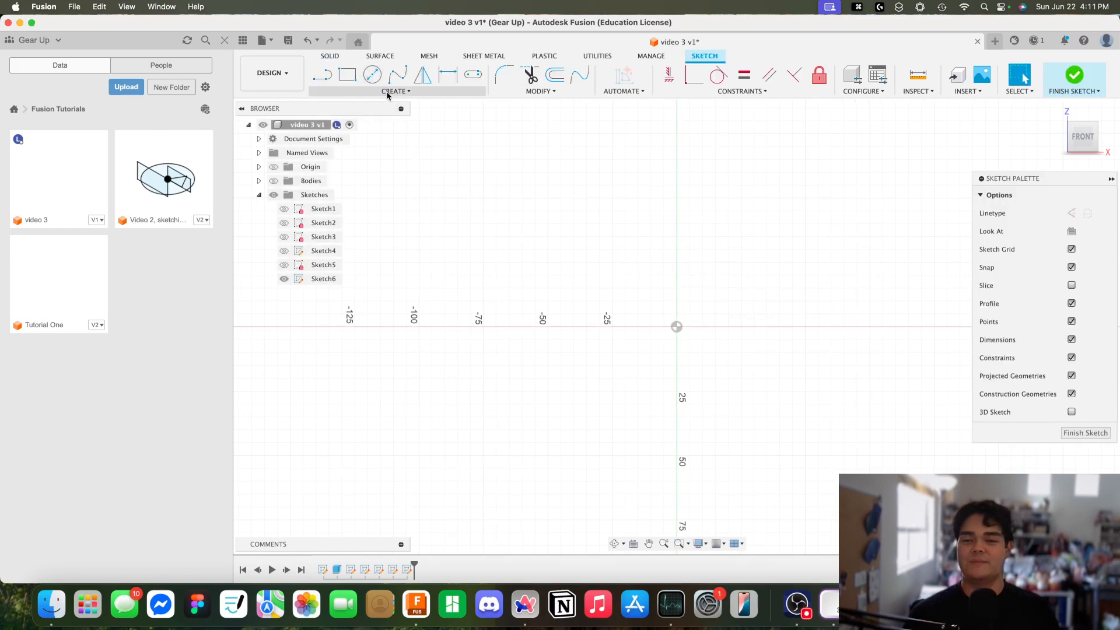
pyautogui.click(389, 93)
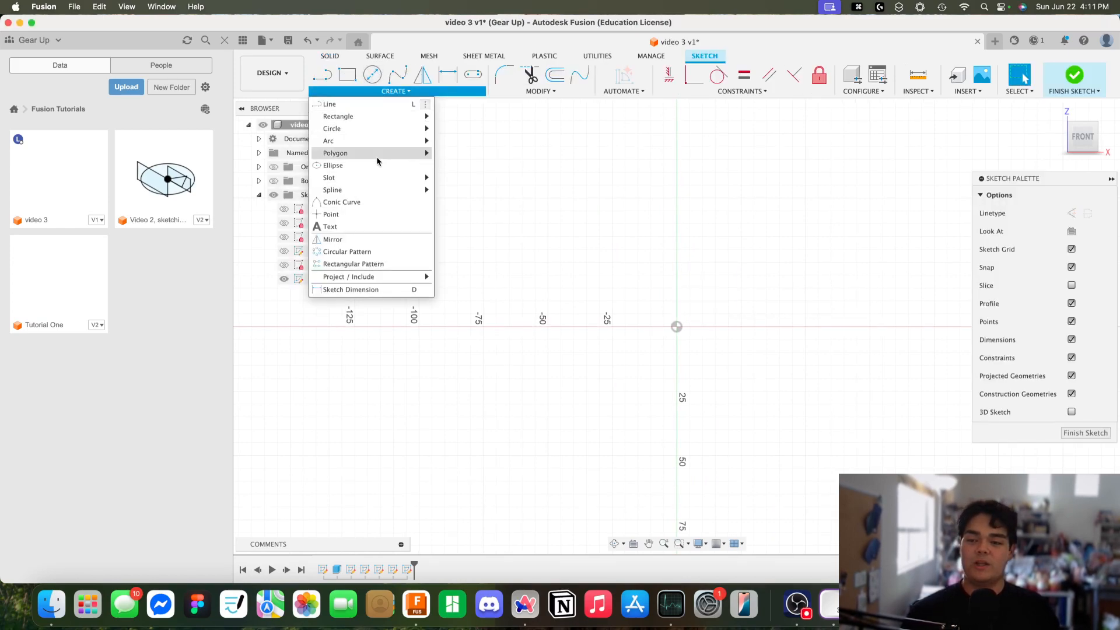
pyautogui.moveTo(374, 189)
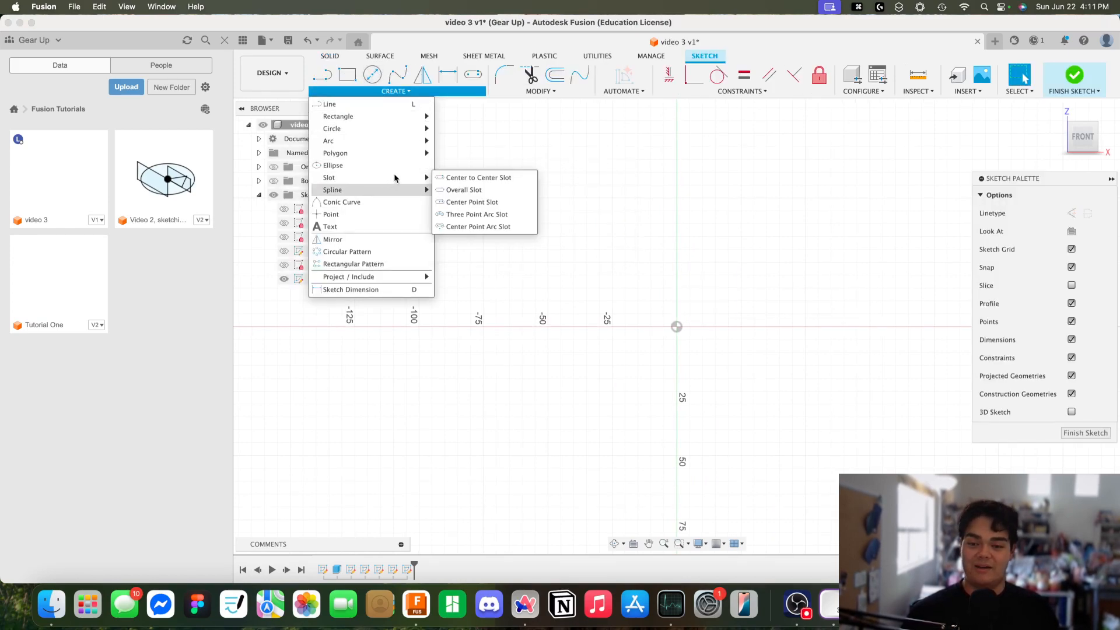
pyautogui.click(454, 179)
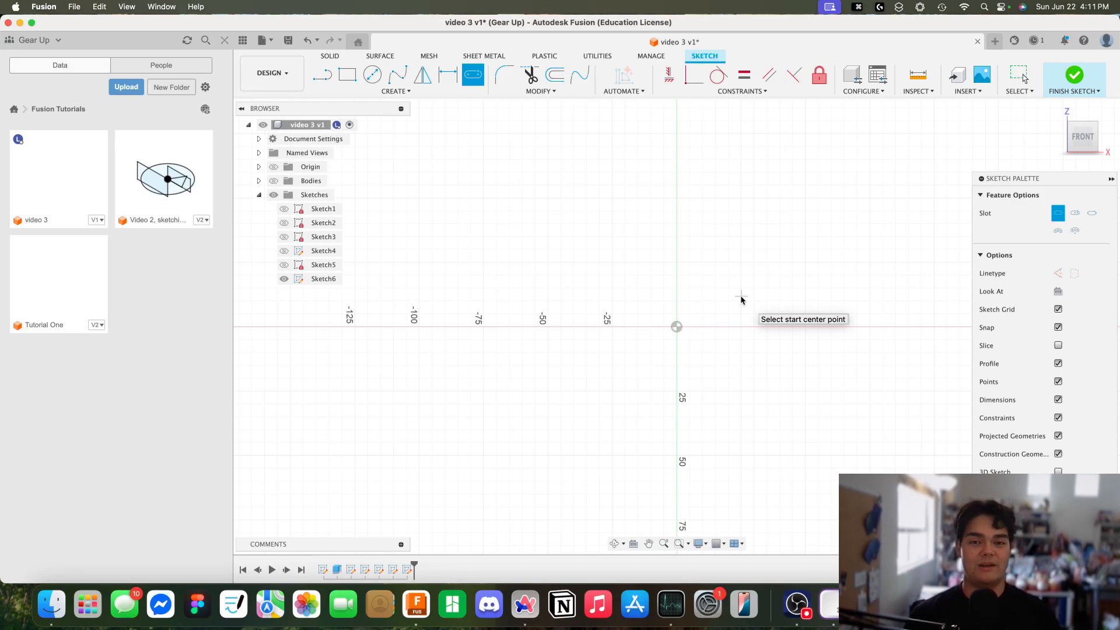
pyautogui.click(676, 328)
pyautogui.hscroll(5, 678, 359)
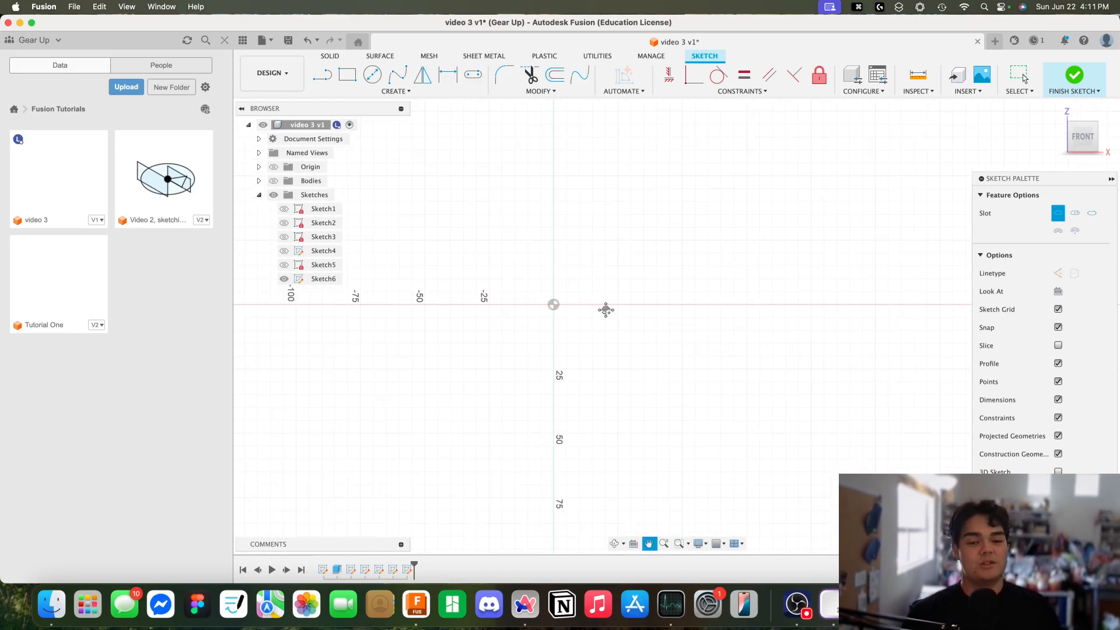
pyautogui.press('Escape')
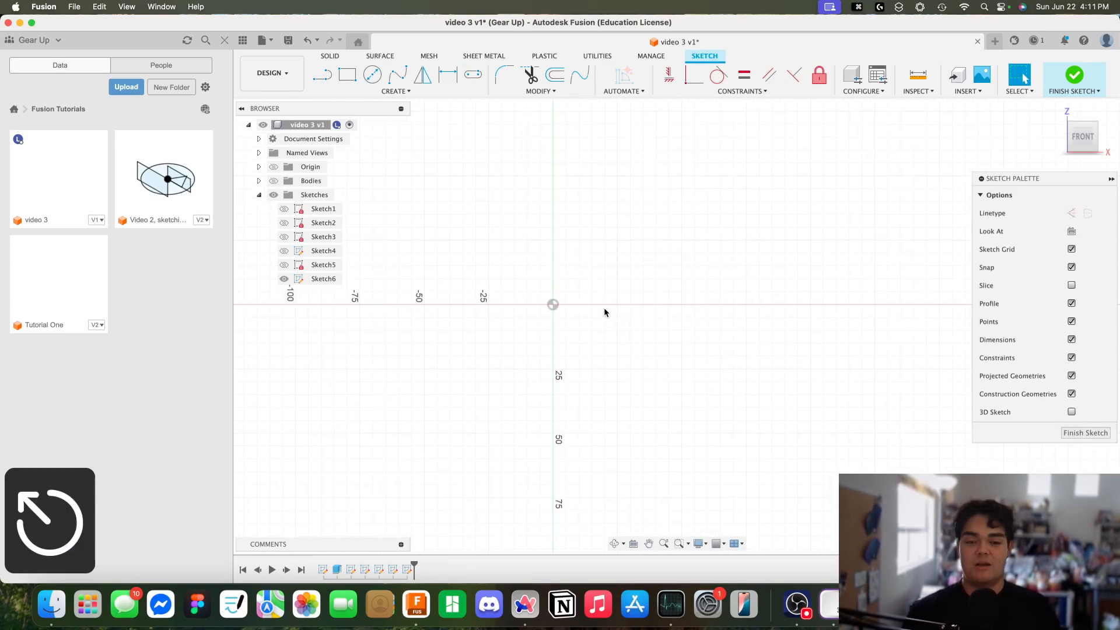
# - Draw a 40 mm by 40 mm rectangle from the origin, extending up along the positive horizontal and vertical axes
pyautogui.click(346, 75)
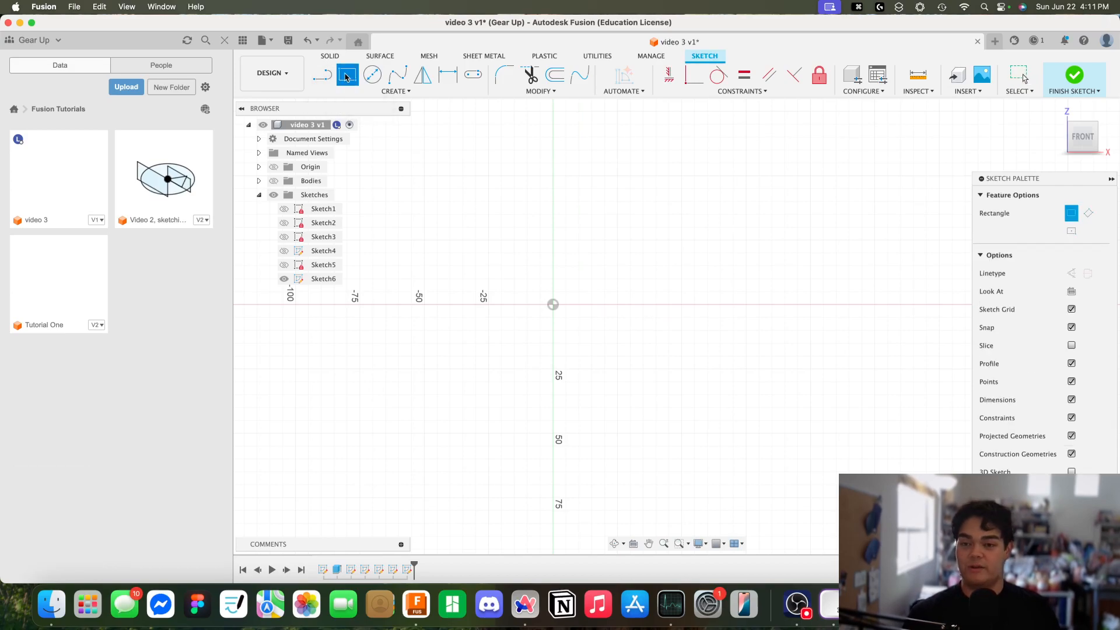
pyautogui.click(553, 304)
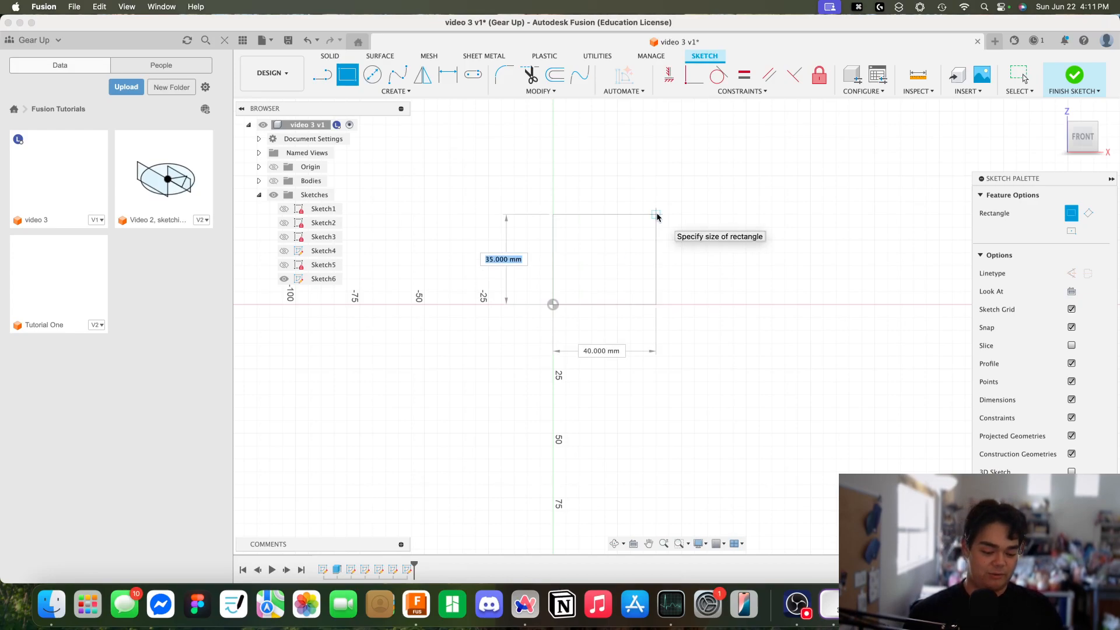
pyautogui.write('40')
pyautogui.press('Tab')
pyautogui.write('40')
pyautogui.press('Return')
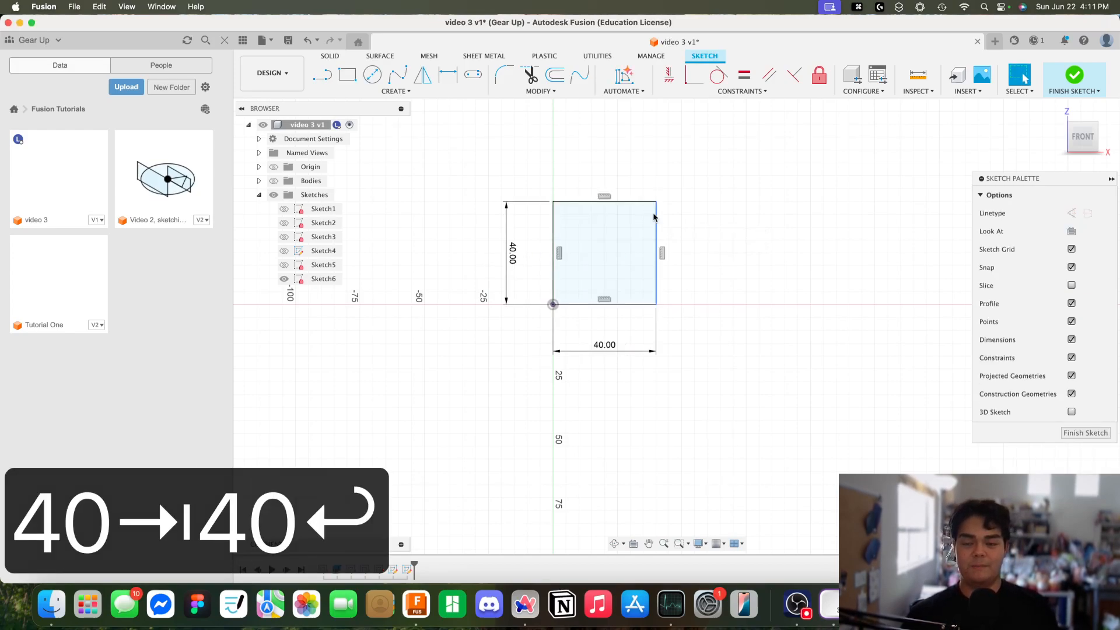
# - Draw a Center to Center Slot between the midpoints of the square's two vertical sides with a width of 20 mm
pyautogui.click(396, 92)
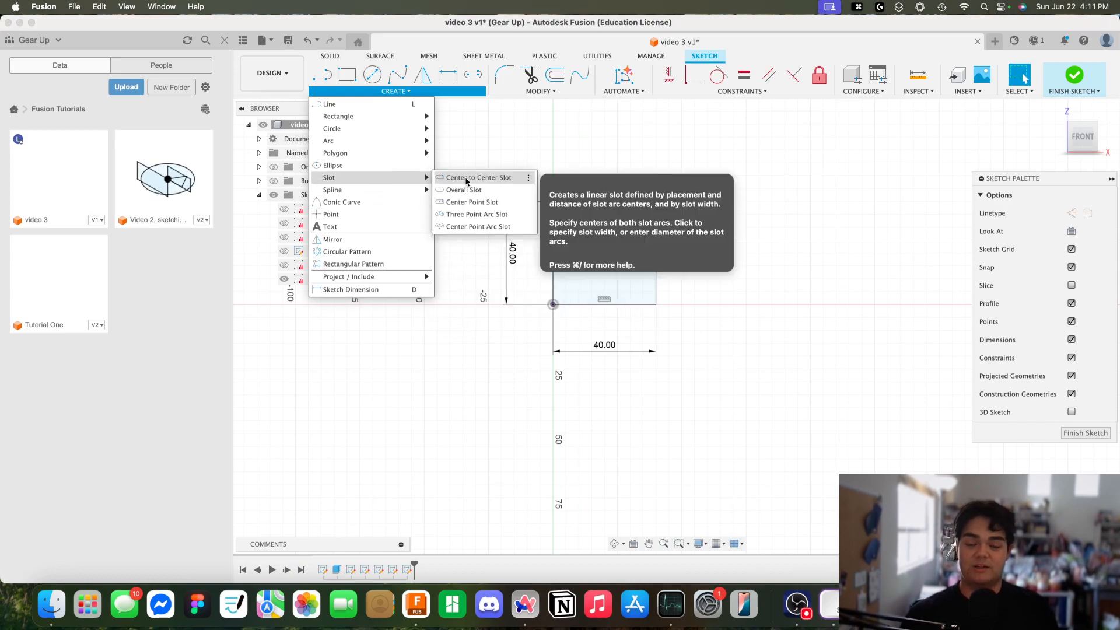
pyautogui.click(467, 178)
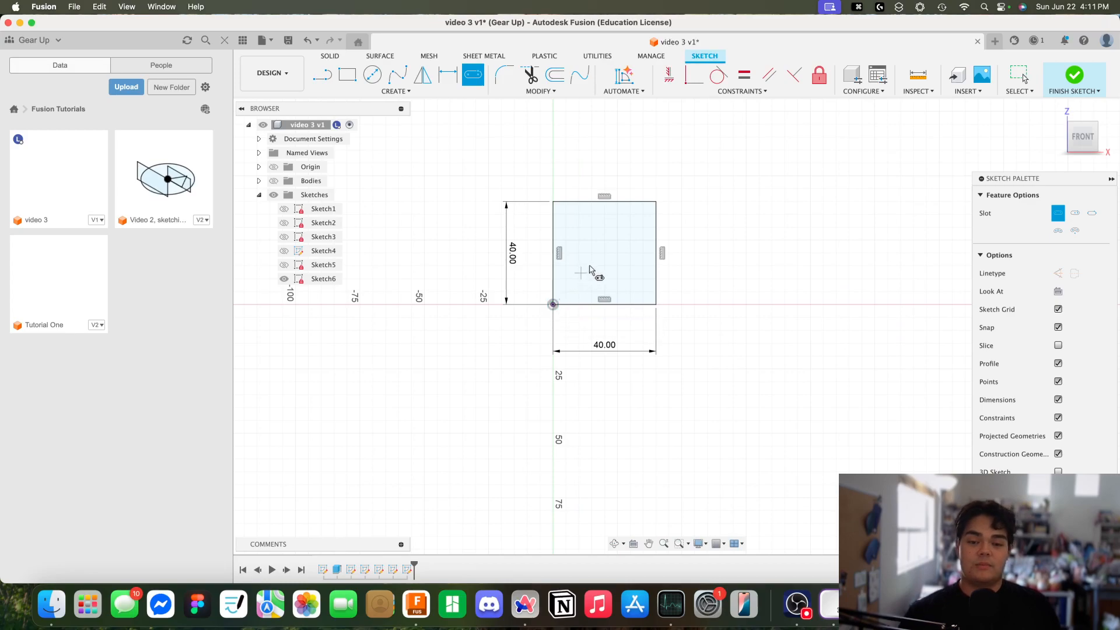
pyautogui.click(553, 253)
pyautogui.click(656, 253)
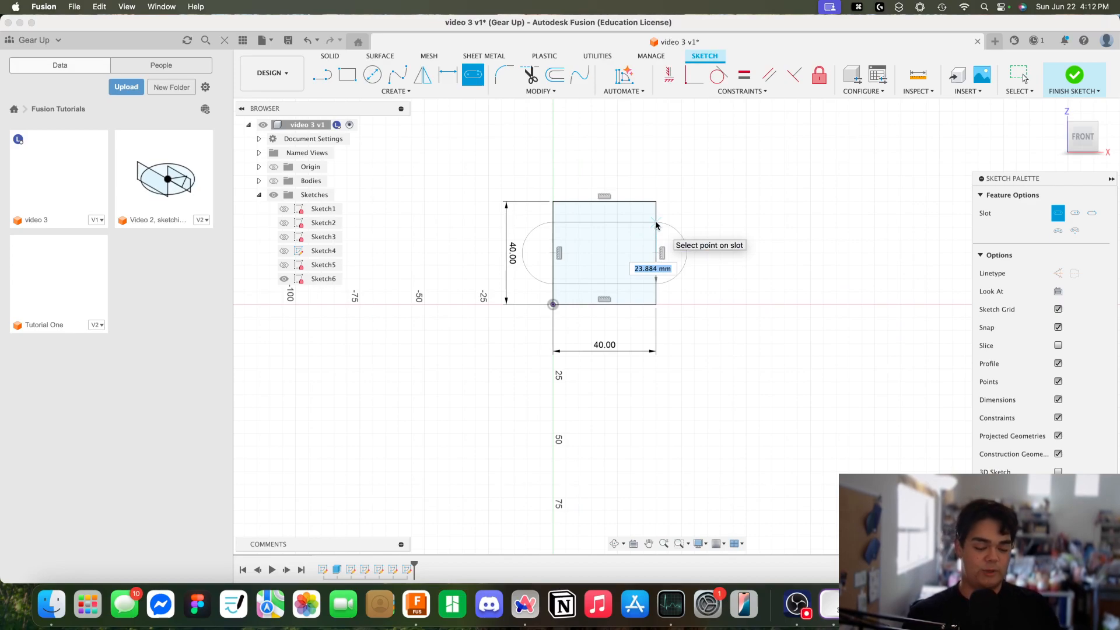
pyautogui.write('20')
pyautogui.press('Return')
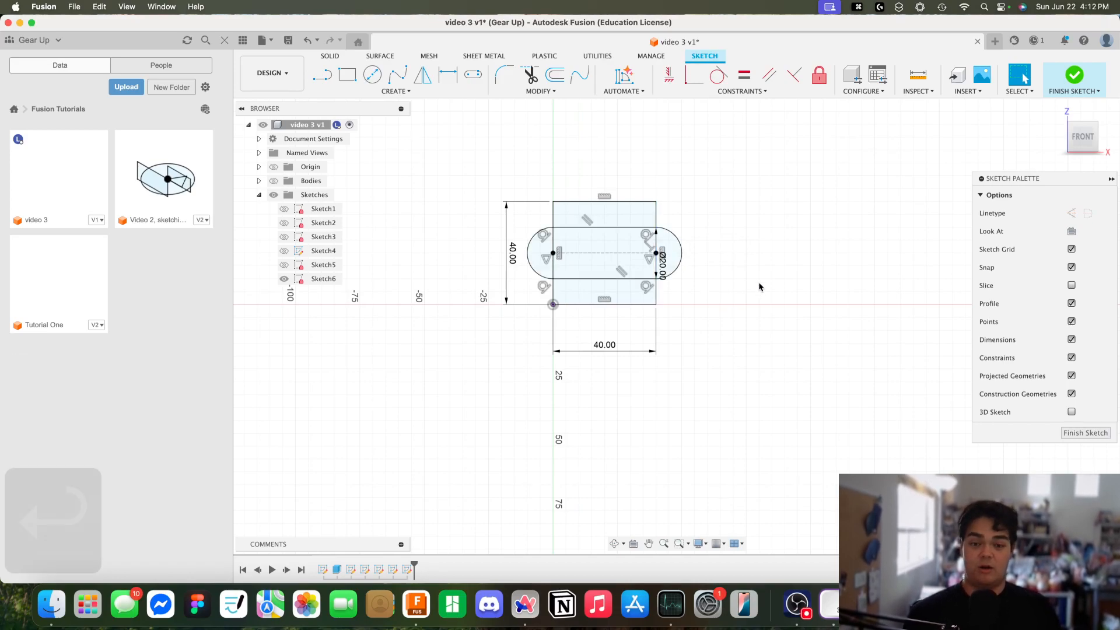
pyautogui.press('Escape')
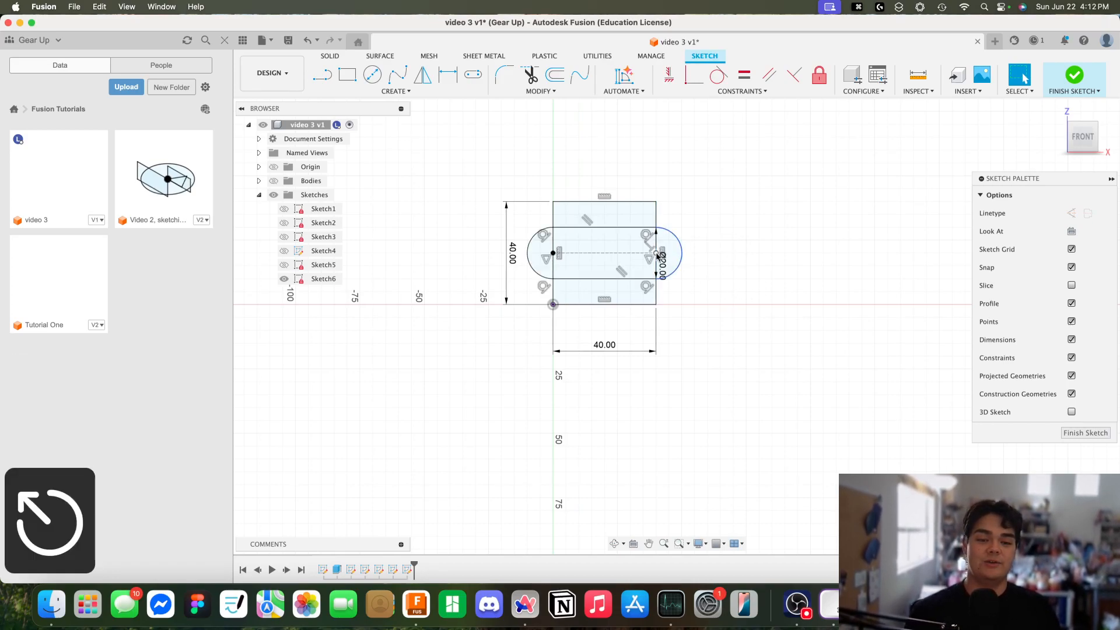
# - Examine the slot's centre points, constraints and width dimension up close
pyautogui.scroll(2, 649, 262)
pyautogui.scroll(2, 650, 264)
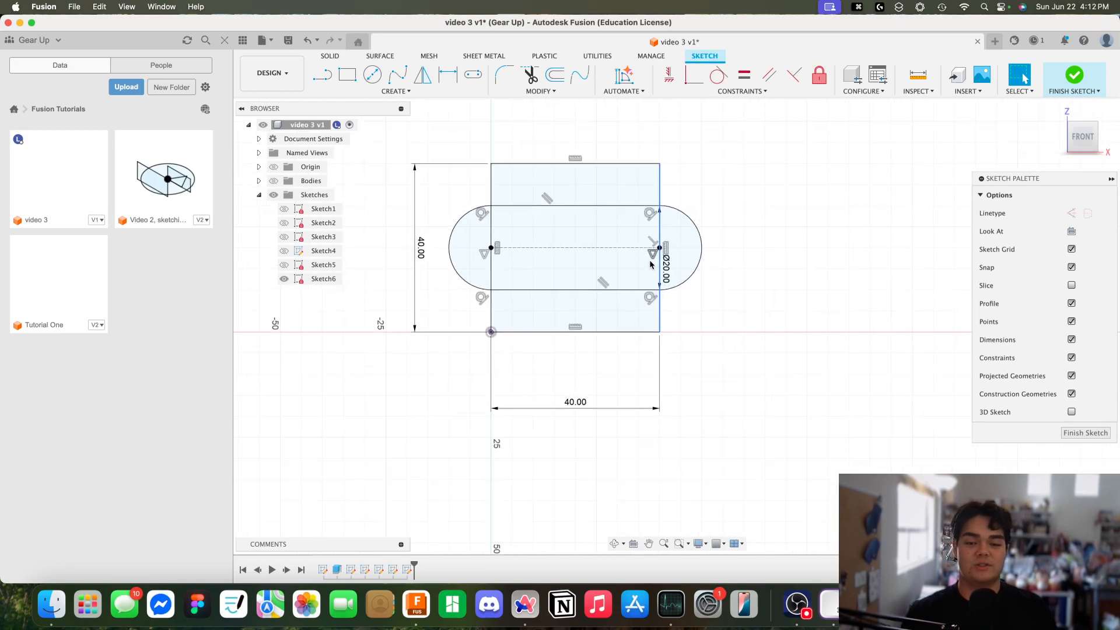
pyautogui.click(617, 266)
pyautogui.scroll(2, 616, 261)
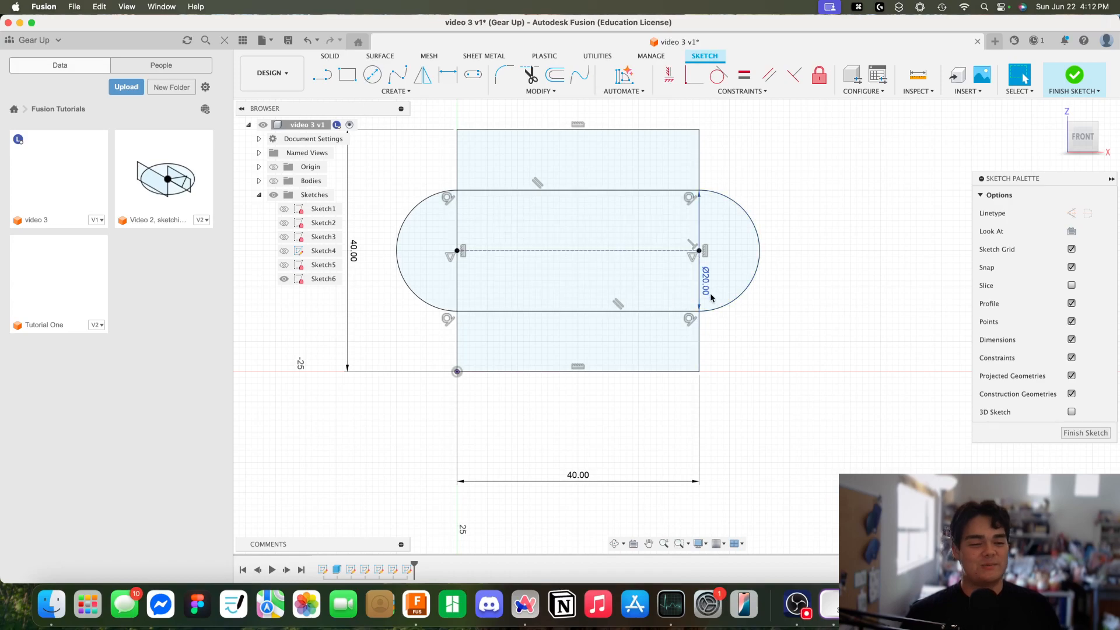
pyautogui.scroll(-3, 621, 331)
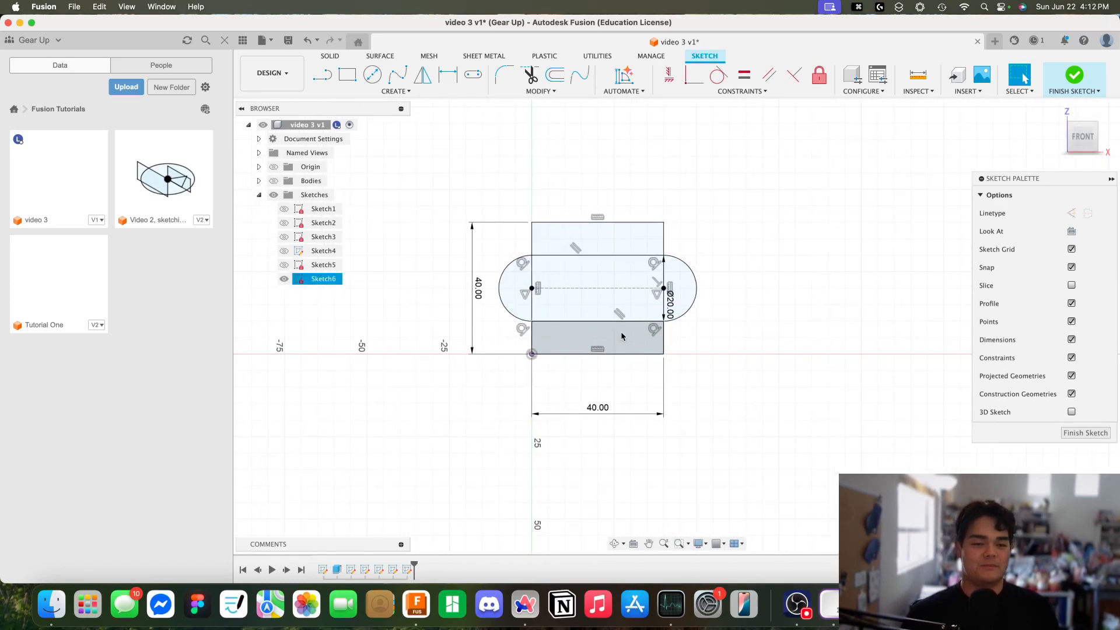
pyautogui.click(393, 91)
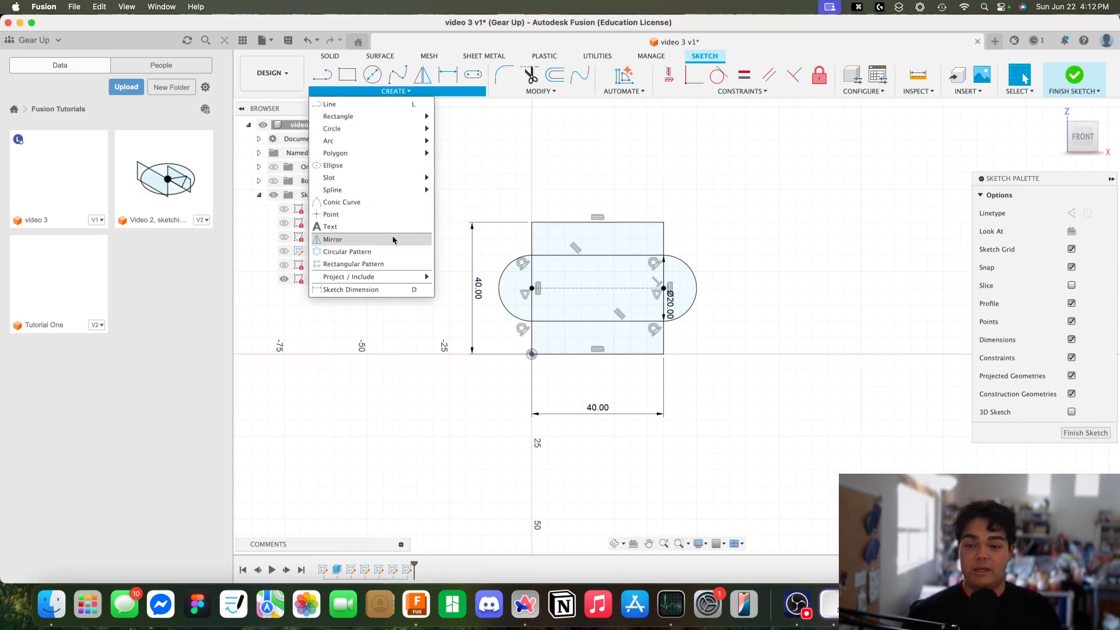
pyautogui.click(589, 162)
# - Draw a second 40 mm by 40 mm rectangle directly above the first, starting from its upper-left corner
pyautogui.moveTo(538, 523); pyautogui.dragTo(578, 445, button='middle')
pyautogui.scroll(-1, 578, 444)
pyautogui.scroll(-1, 617, 379)
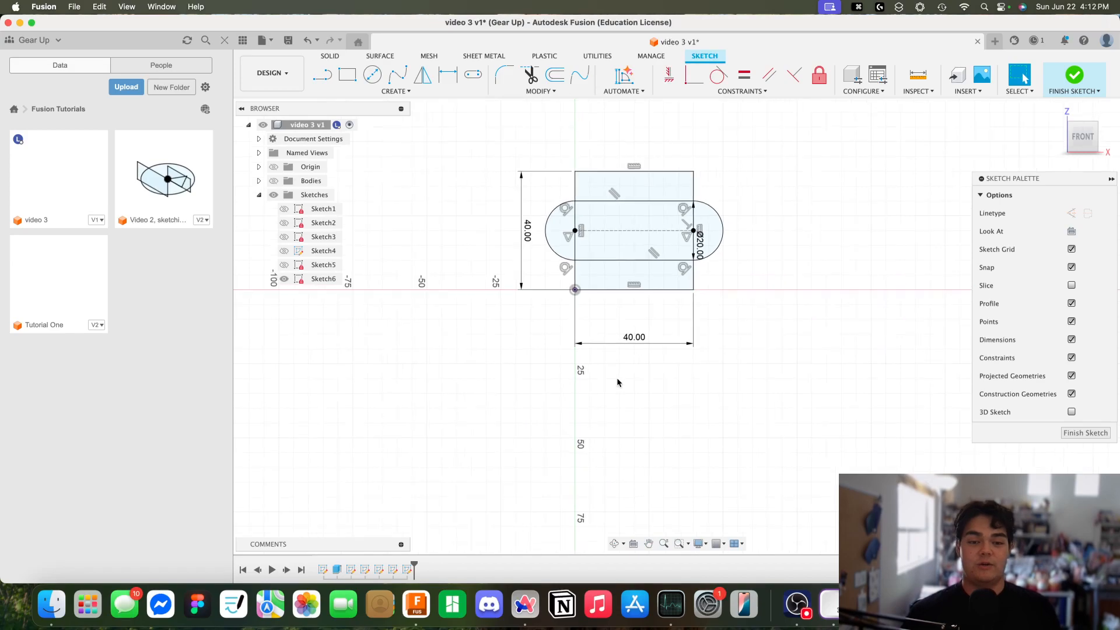
pyautogui.moveTo(717, 302); pyautogui.dragTo(686, 441, button='middle')
pyautogui.press('r')
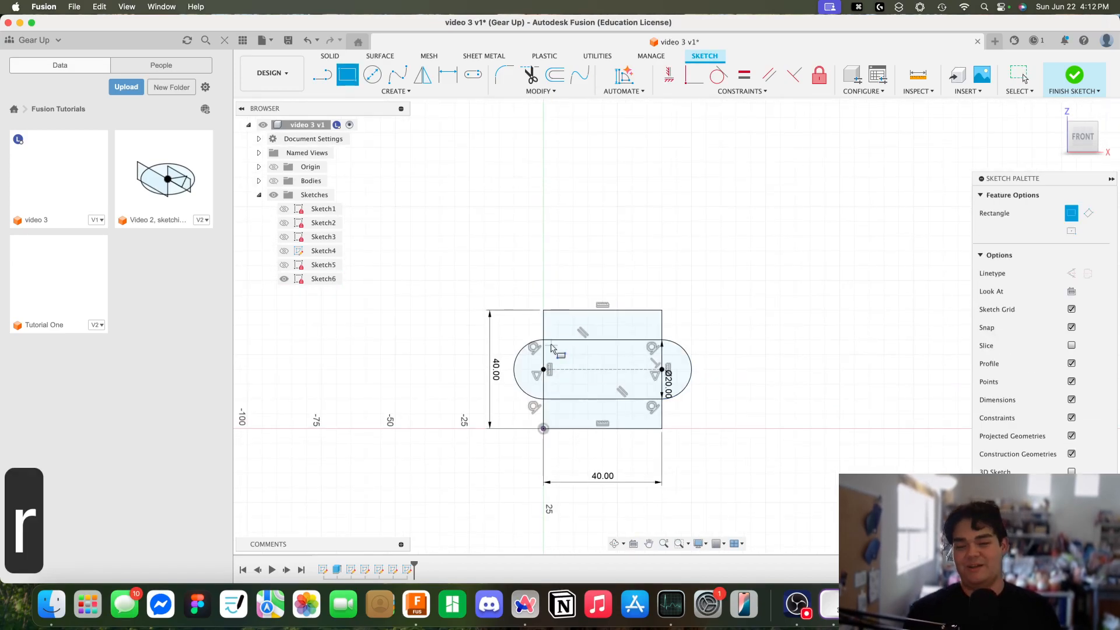
pyautogui.click(544, 310)
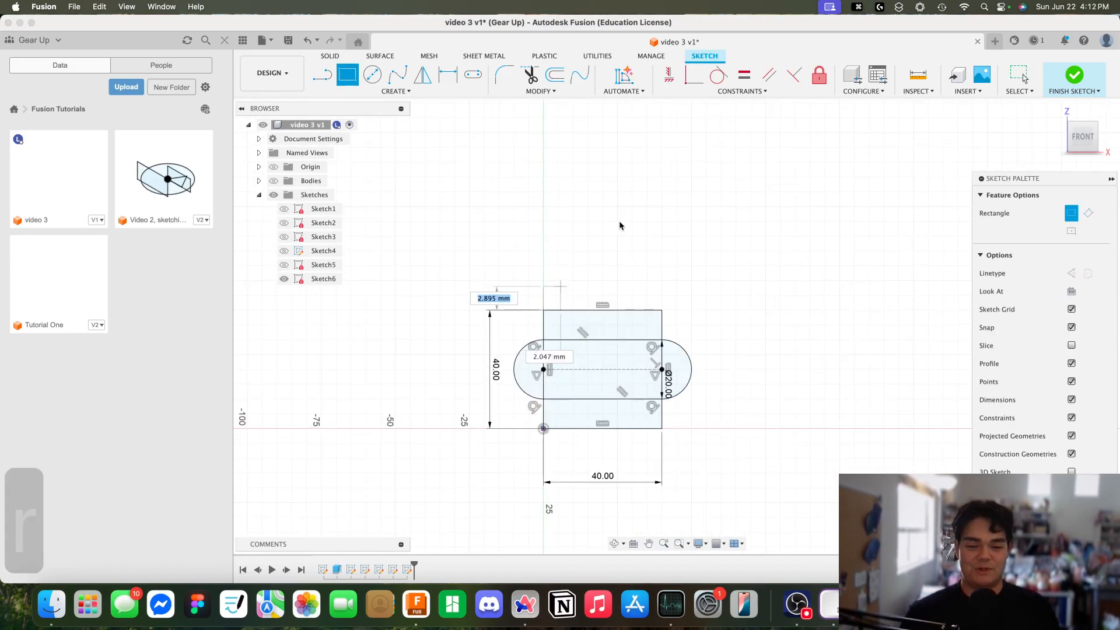
pyautogui.write('40')
pyautogui.press('Tab')
pyautogui.write('40')
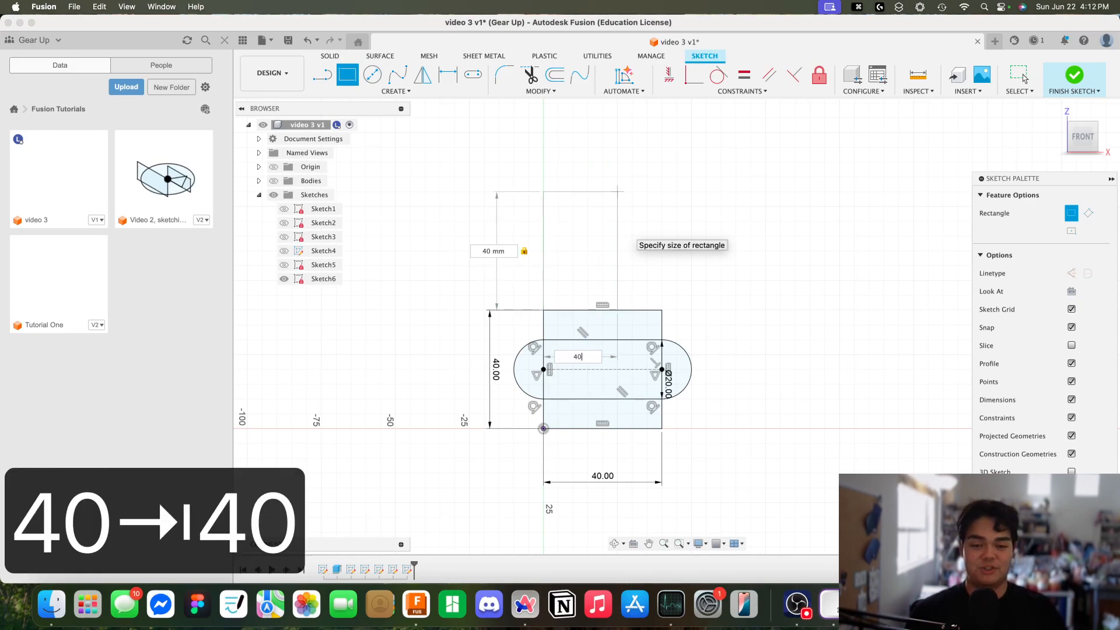
pyautogui.press('Return')
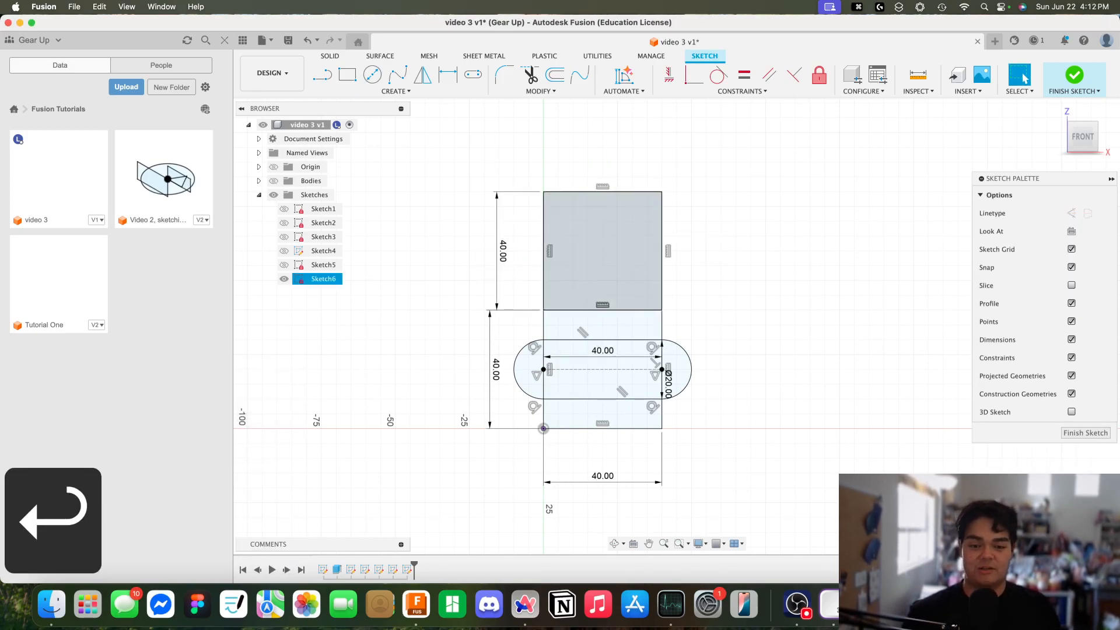
pyautogui.scroll(1, 613, 300)
pyautogui.moveTo(632, 280); pyautogui.dragTo(627, 288, button='middle')
pyautogui.click(458, 153)
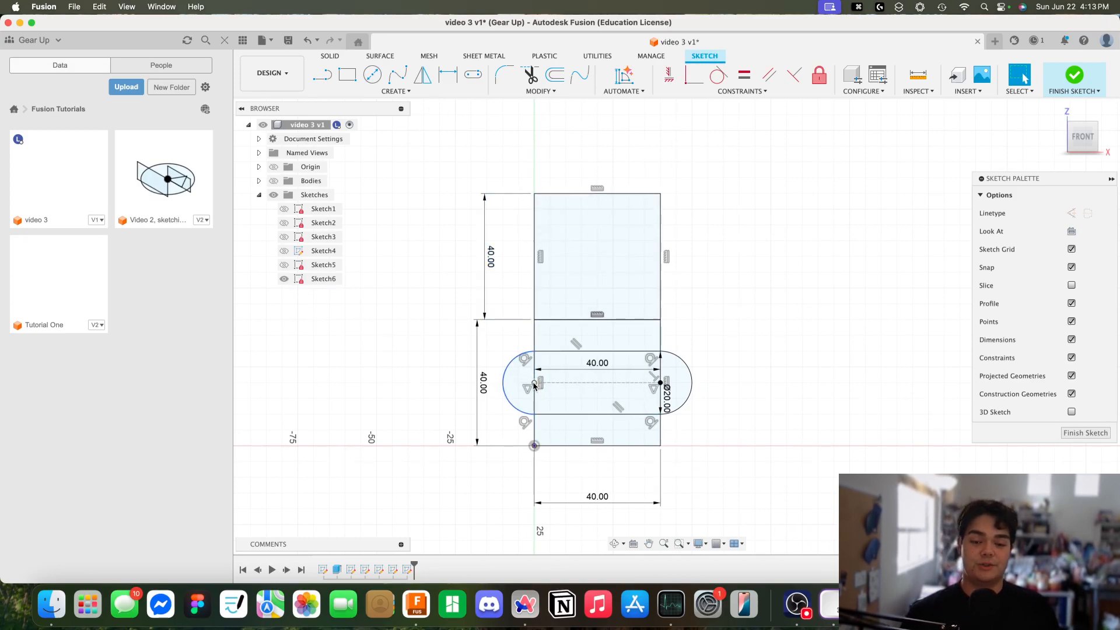
# - Draw a diagonal construction line across the upper square from its lower-left corner to its upper-right corner
pyautogui.click(604, 389)
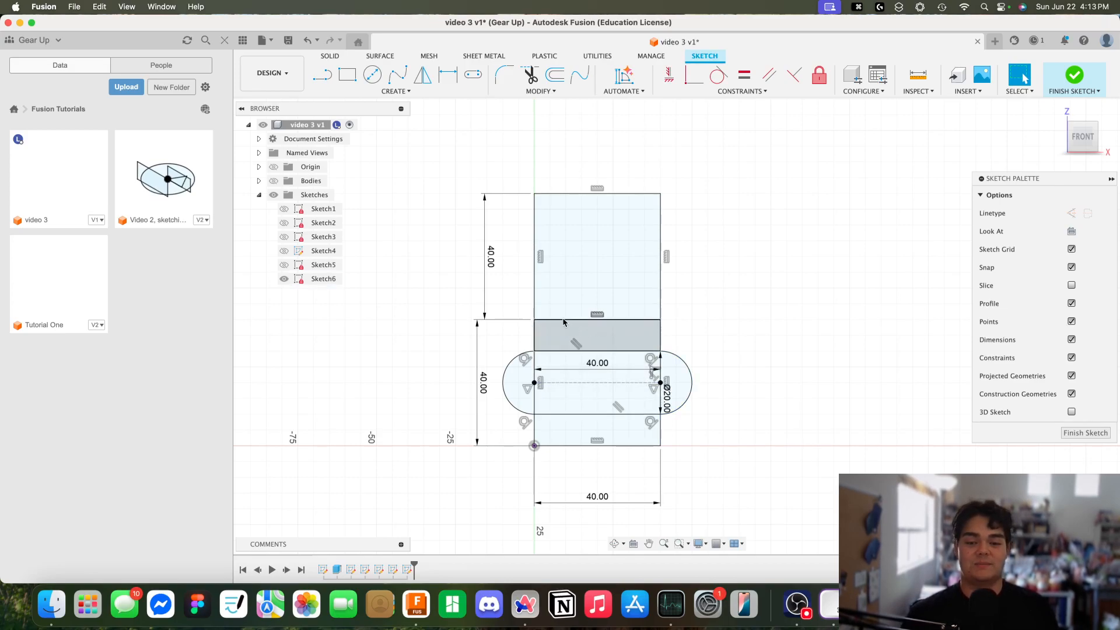
pyautogui.press('l')
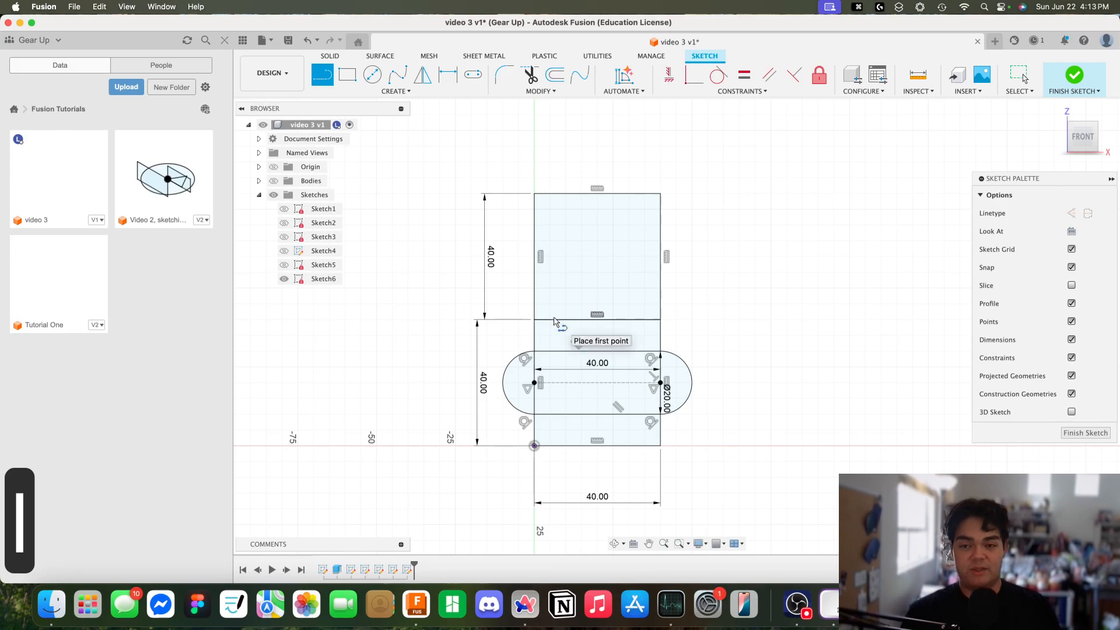
pyautogui.press('x')
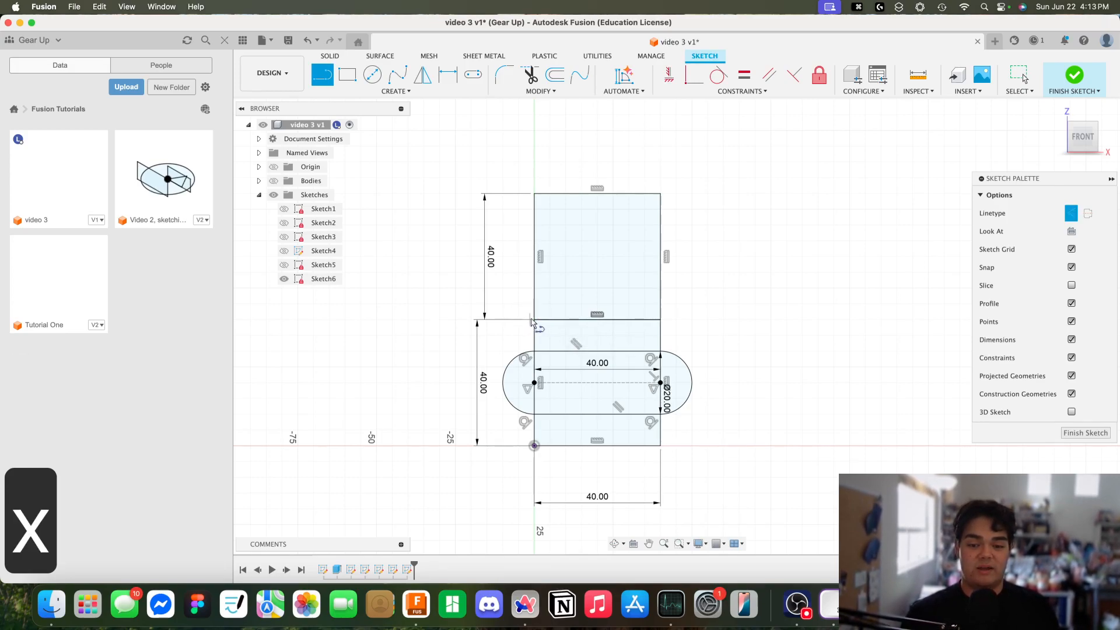
pyautogui.click(535, 319)
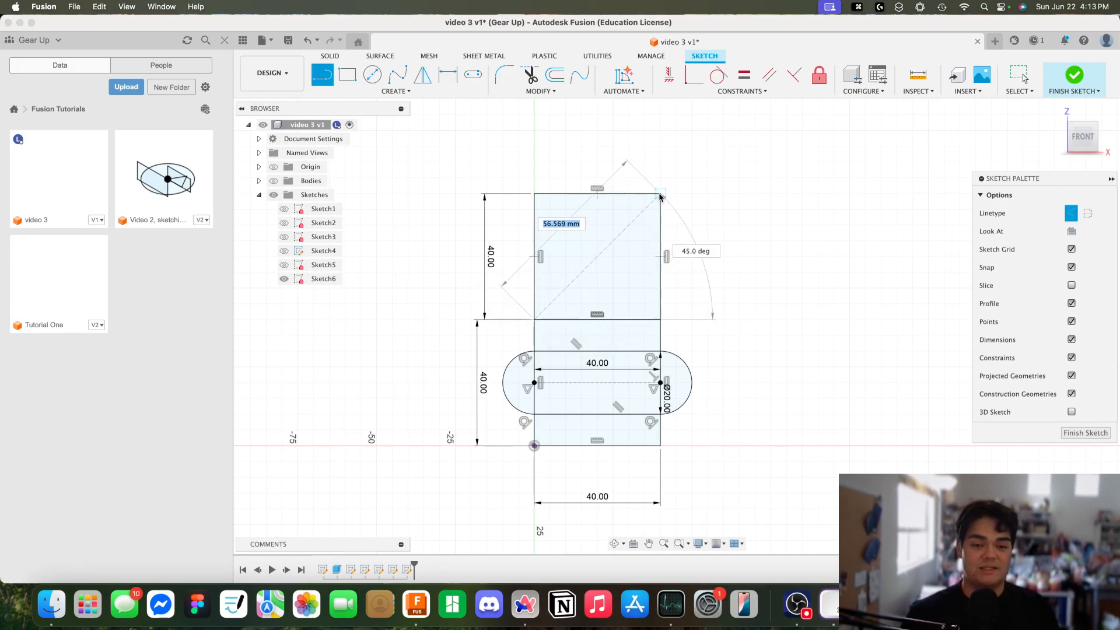
pyautogui.doubleClick(660, 194)
pyautogui.press('Escape')
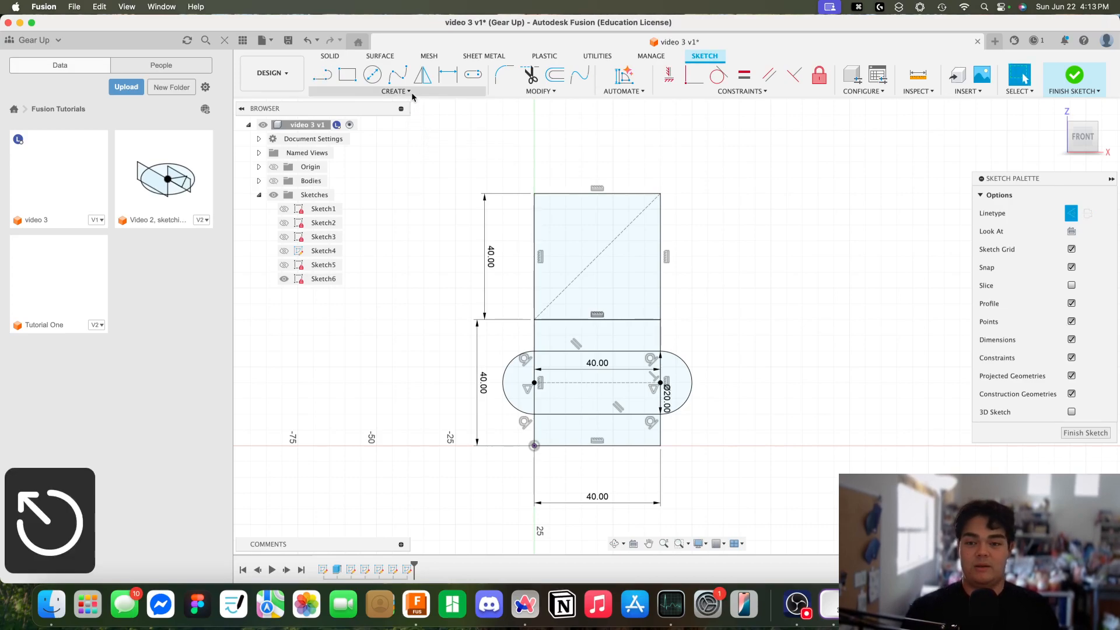
# - Draw a Center Point Slot centred on the diagonal's midpoint, with its arc centre at the upper square's right-side midpoint and a 20 mm width
pyautogui.click(411, 91)
pyautogui.moveTo(406, 187)
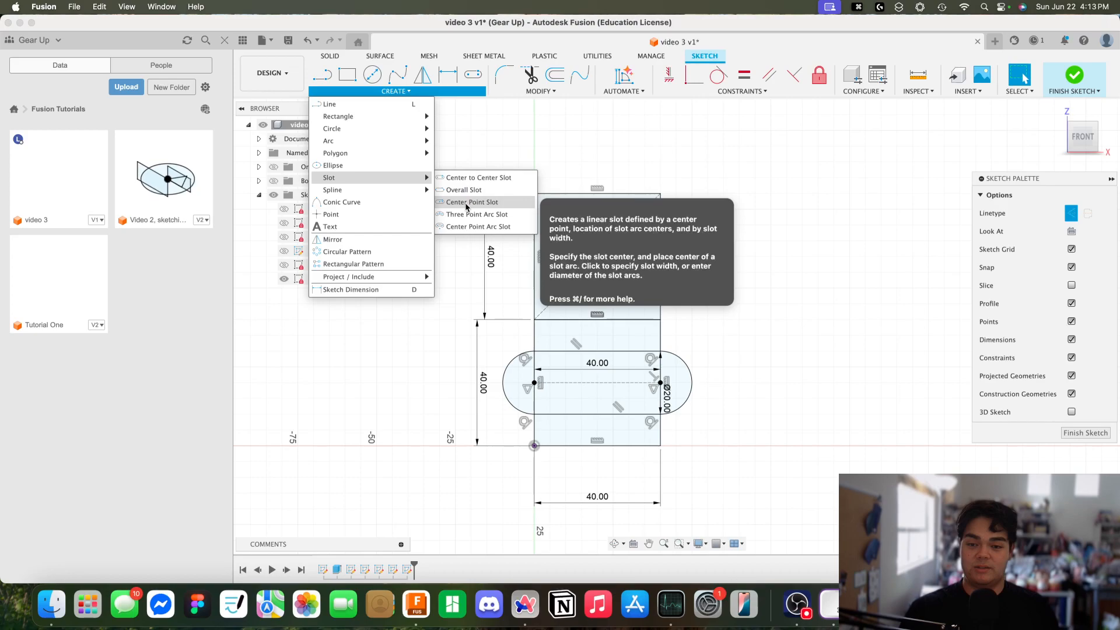
pyautogui.click(466, 204)
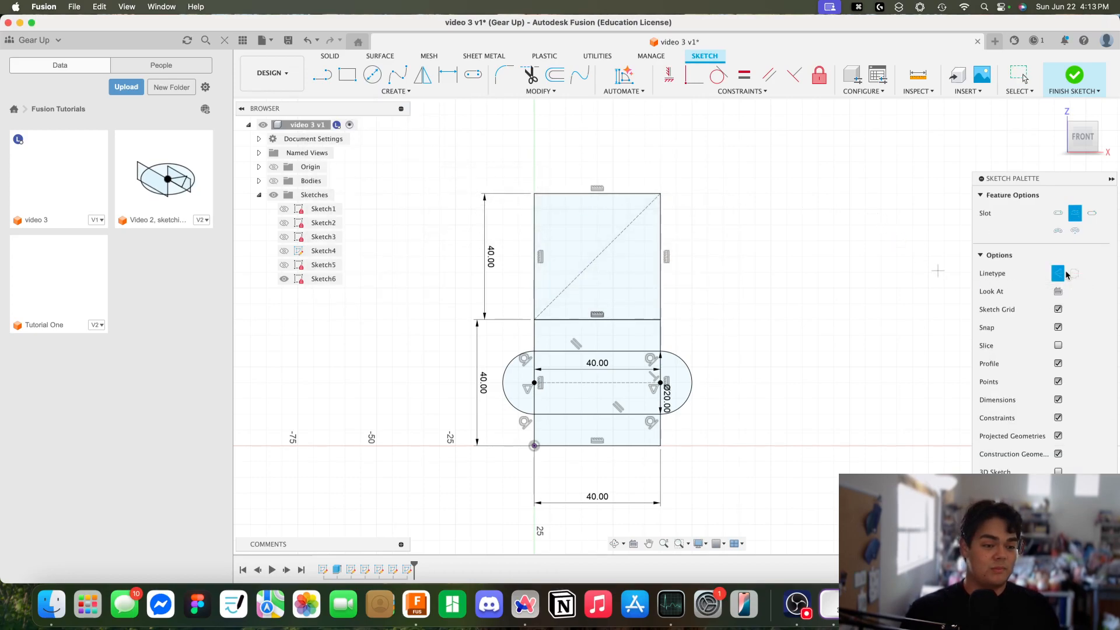
pyautogui.click(597, 255)
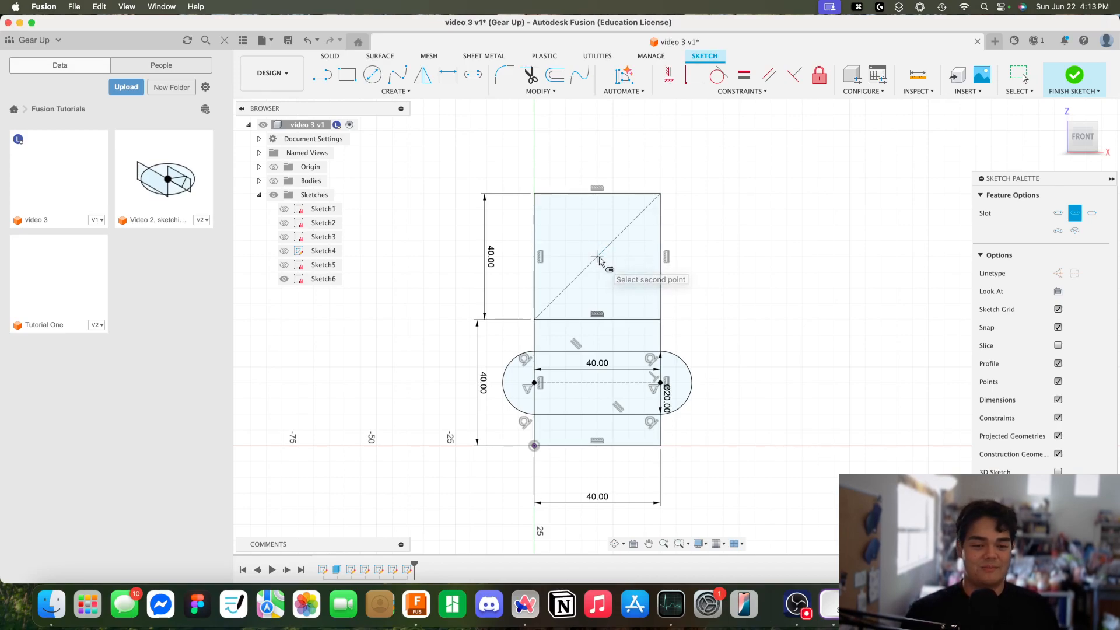
pyautogui.click(661, 256)
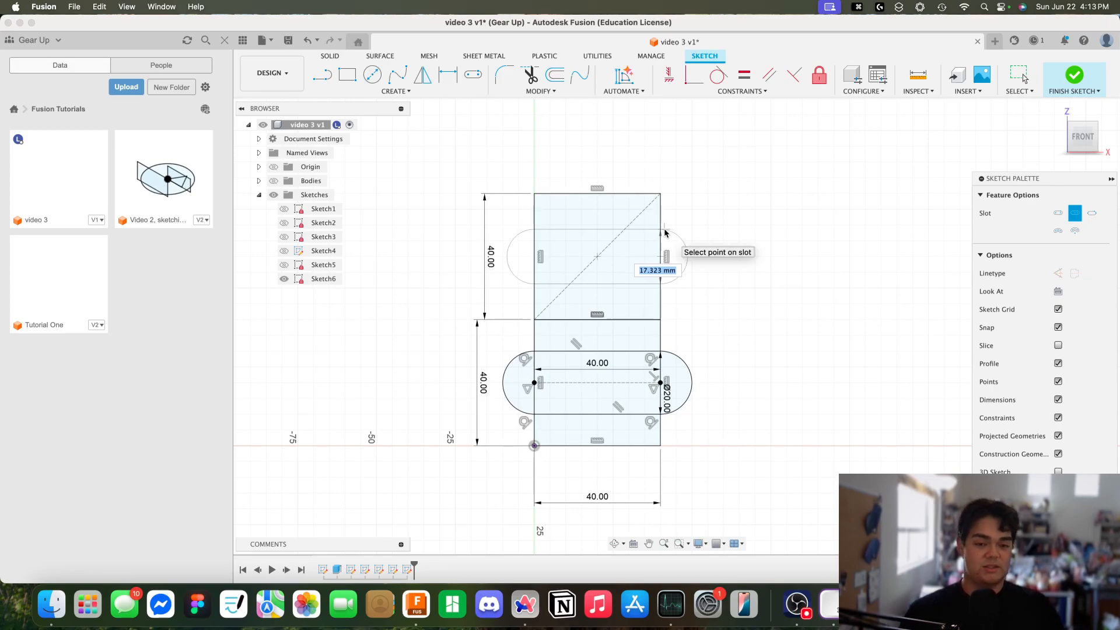
pyautogui.write('20')
pyautogui.press('Return')
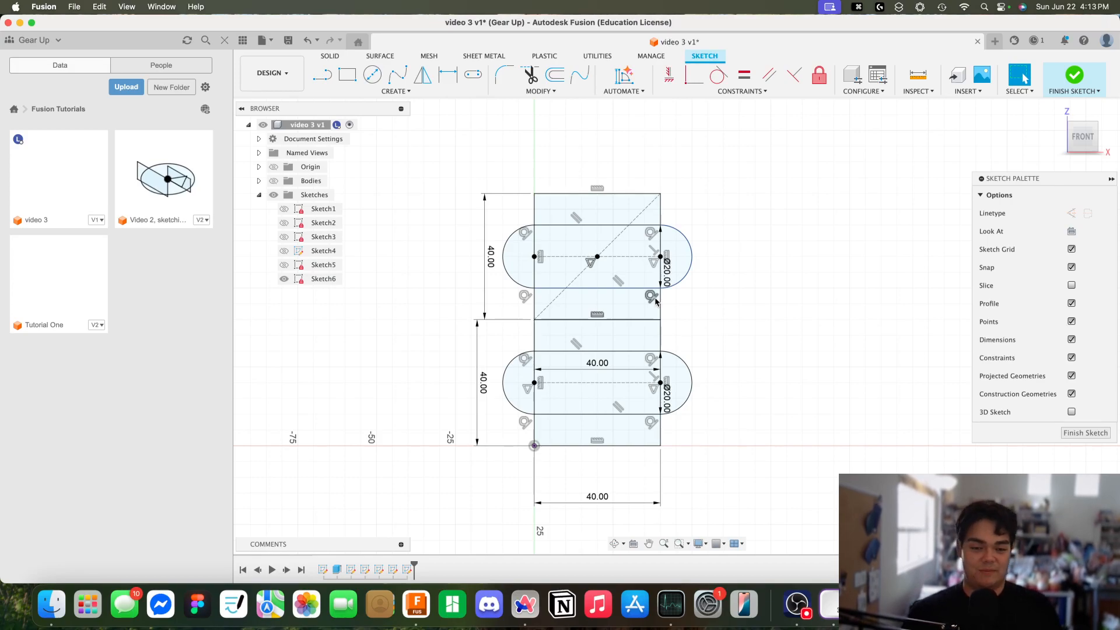
# - Examine the upper slot's diagonal, the square's right edge and the perpendicular constraint on the slot's centre line
pyautogui.scroll(2, 584, 373)
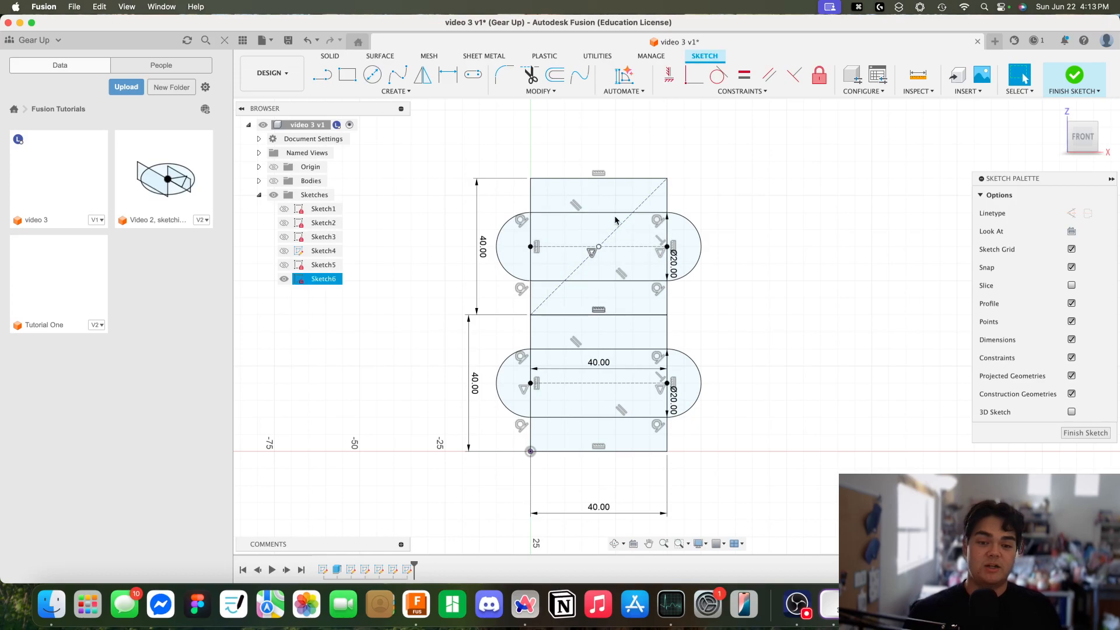
pyautogui.click(648, 199)
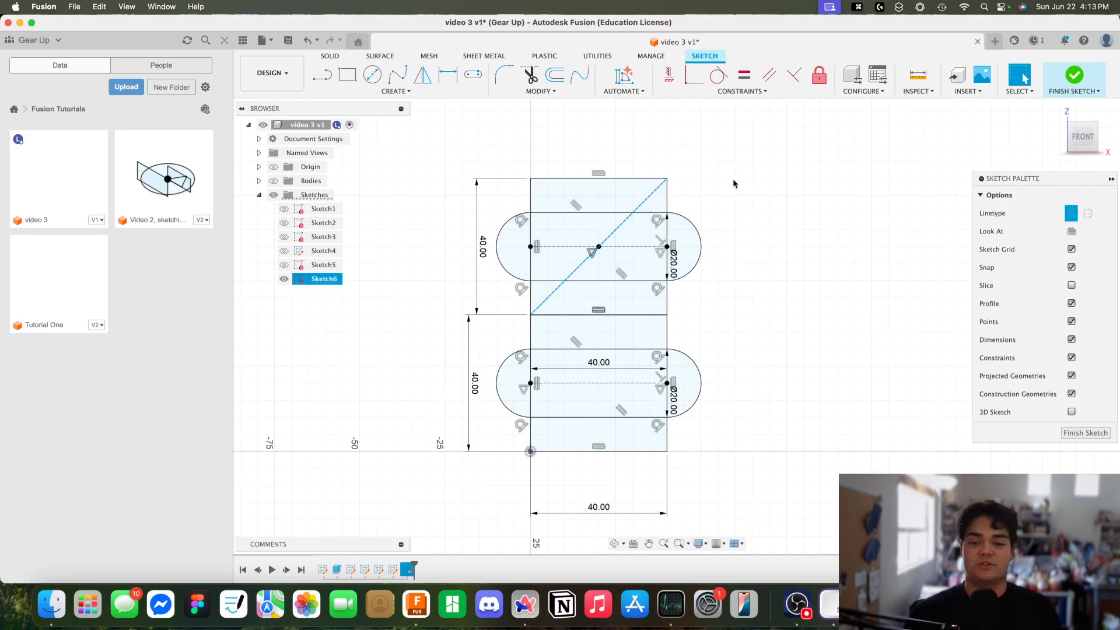
pyautogui.scroll(3, 666, 262)
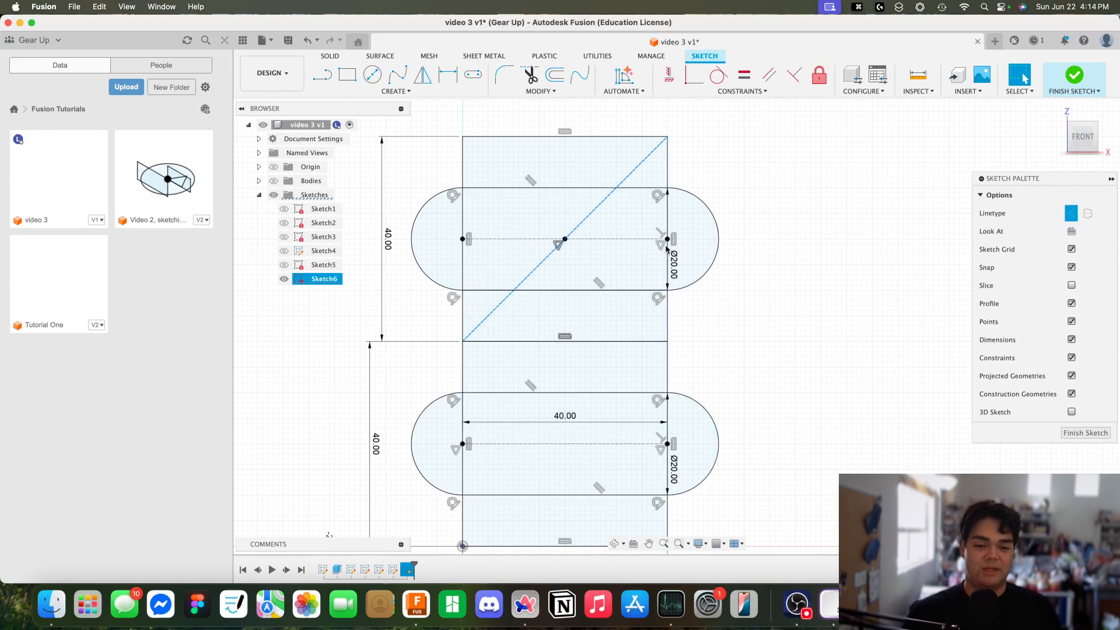
pyautogui.click(688, 319)
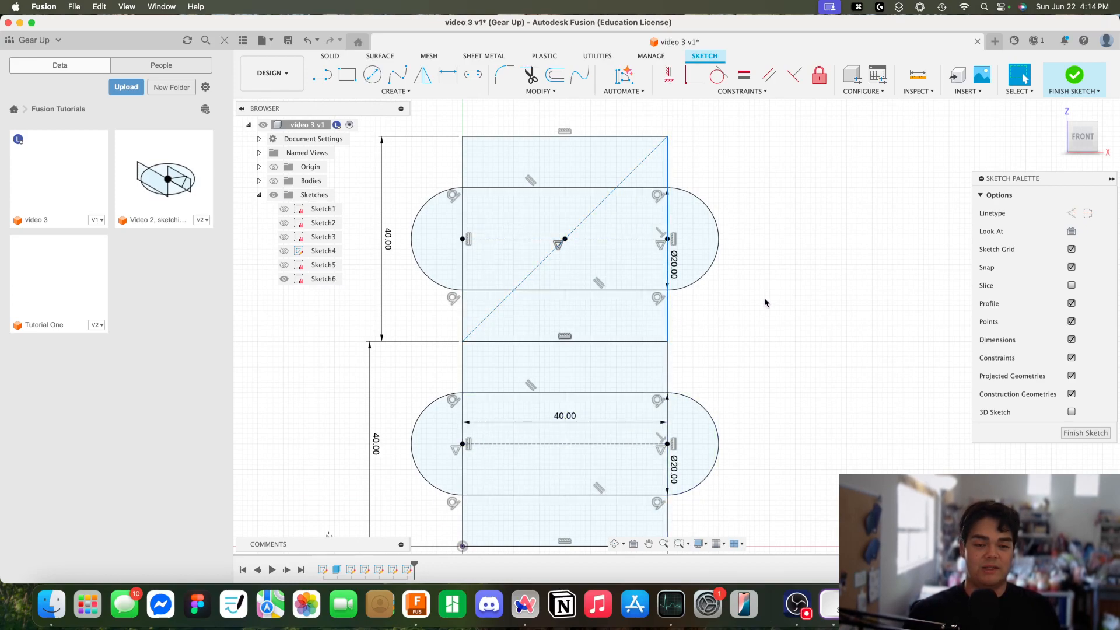
pyautogui.click(656, 239)
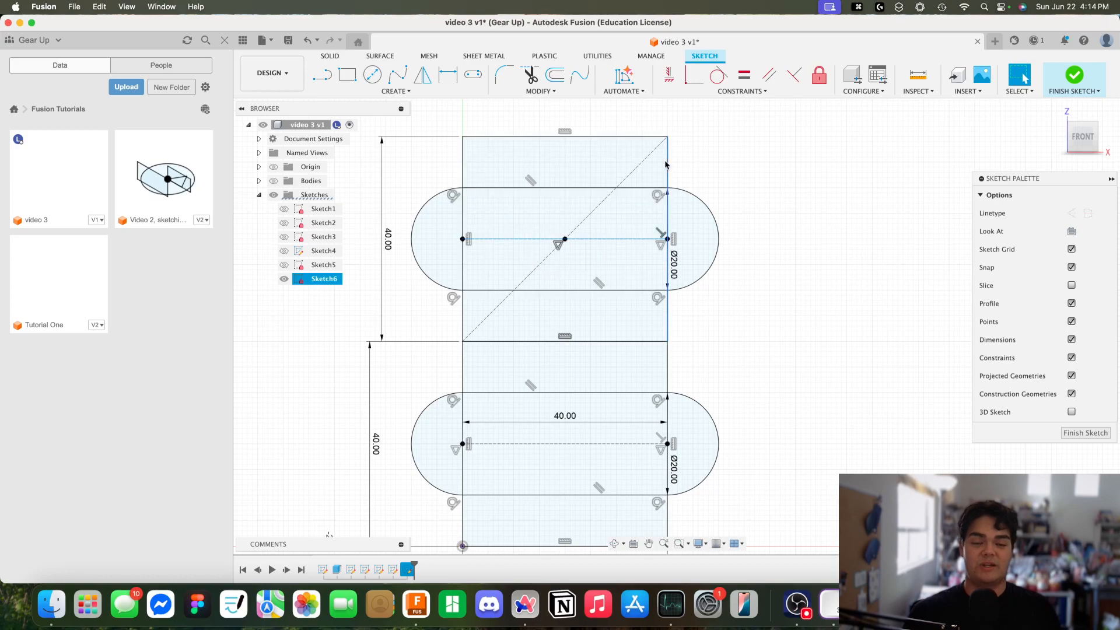
pyautogui.click(779, 254)
pyautogui.scroll(-3, 629, 303)
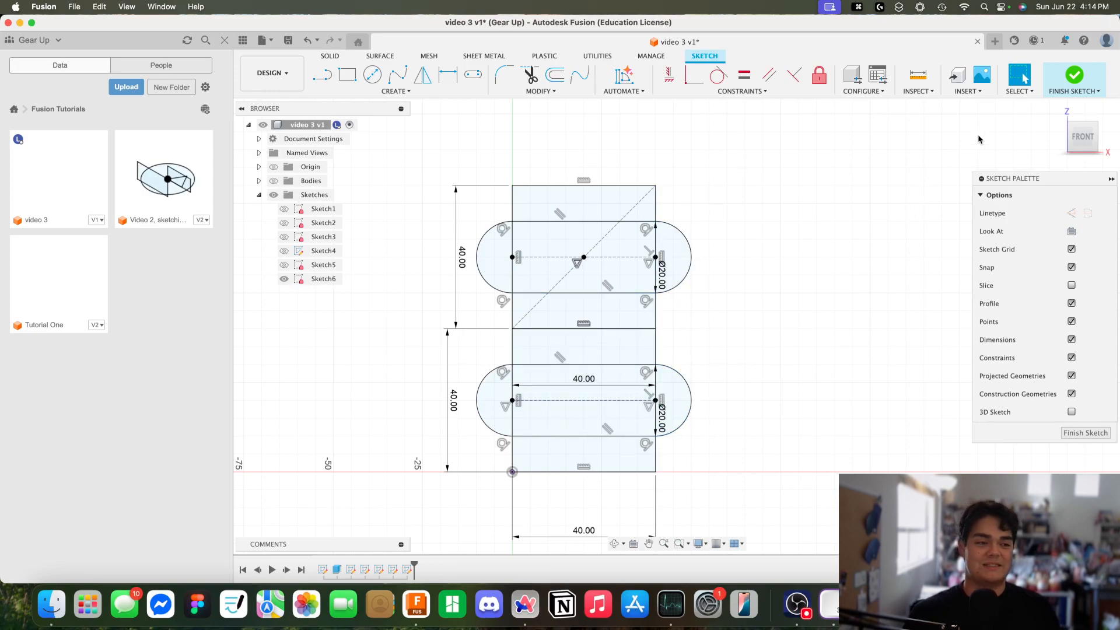
# - Finish the slot sketch and hide Sketch6
pyautogui.click(1074, 75)
pyautogui.scroll(-2, 733, 358)
pyautogui.moveTo(733, 358); pyautogui.dragTo(715, 308, button='middle')
pyautogui.click(284, 278)
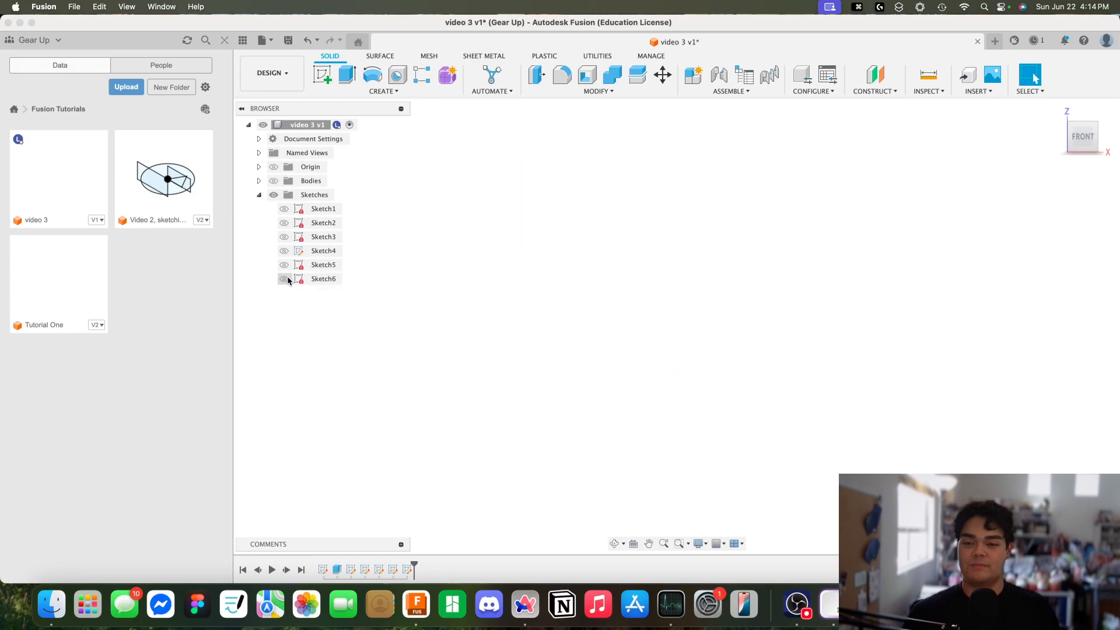
# - Start a new sketch on the front (XZ) plane
pyautogui.click(382, 91)
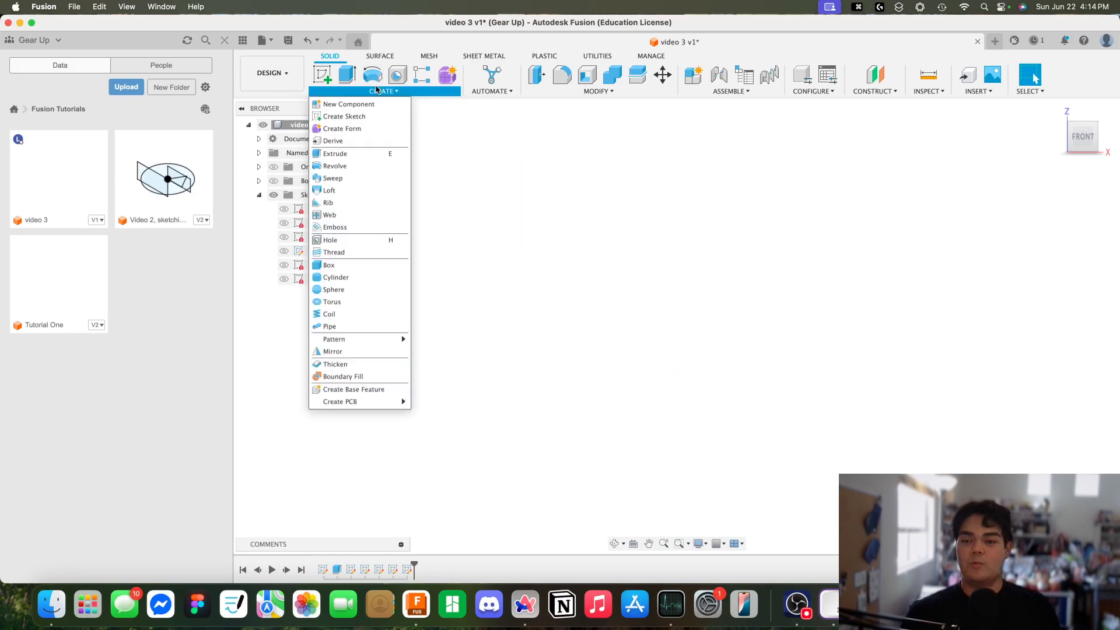
pyautogui.click(420, 149)
pyautogui.click(321, 81)
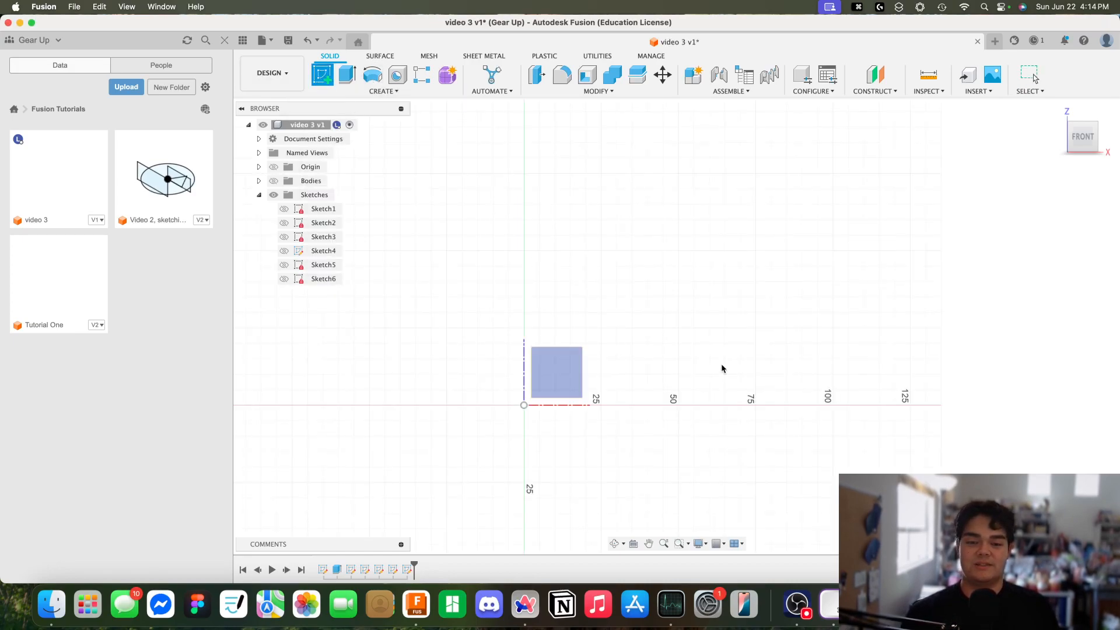
pyautogui.click(574, 385)
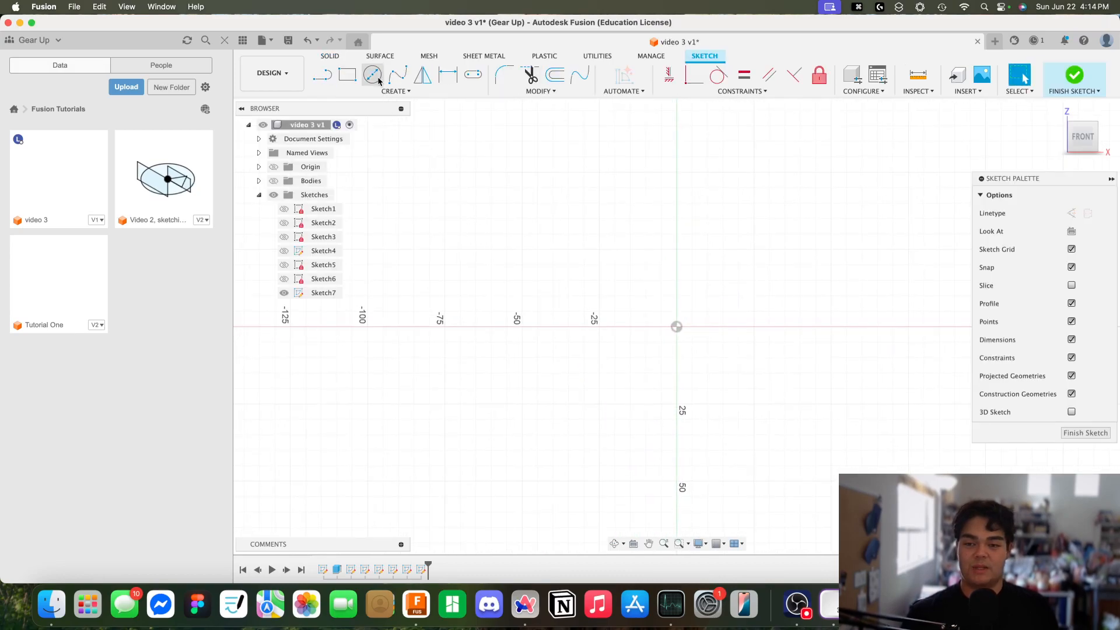
pyautogui.click(387, 92)
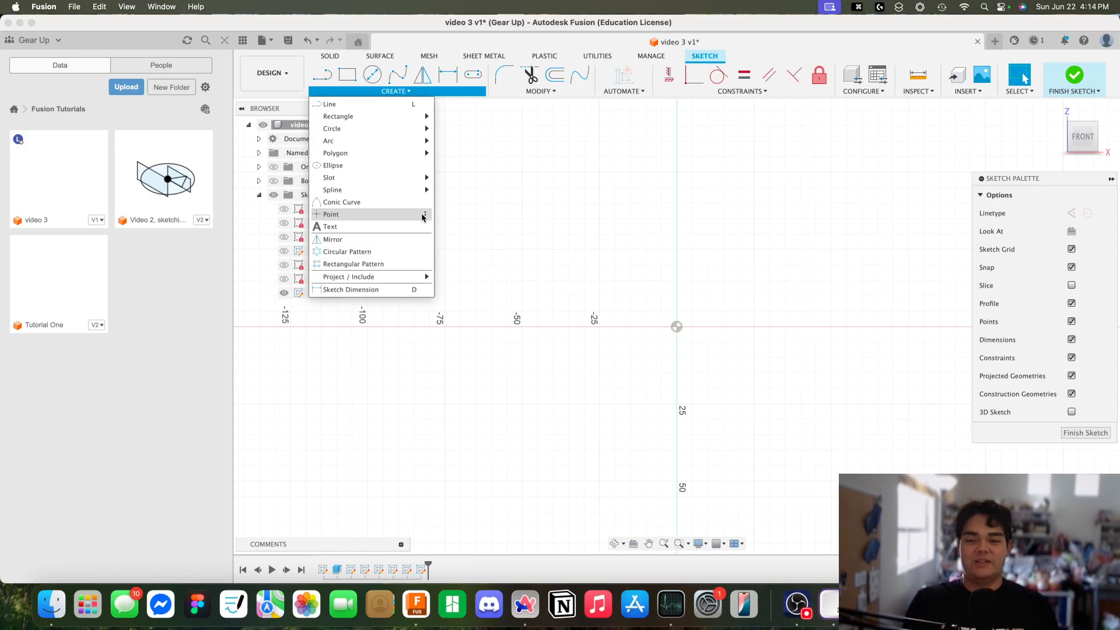
pyautogui.click(425, 217)
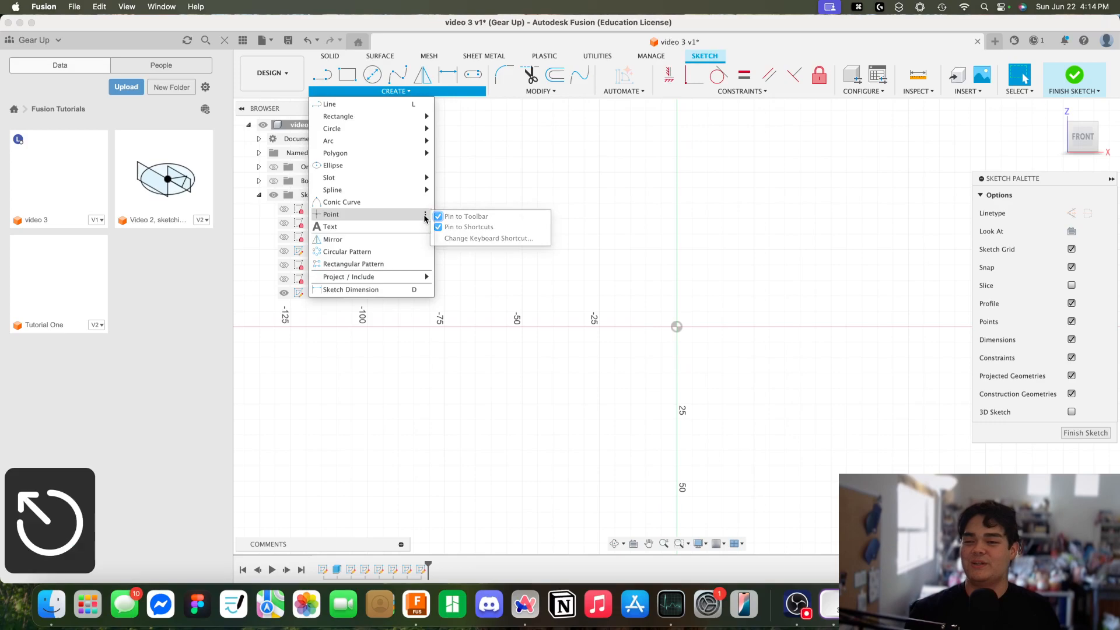
pyautogui.click(559, 127)
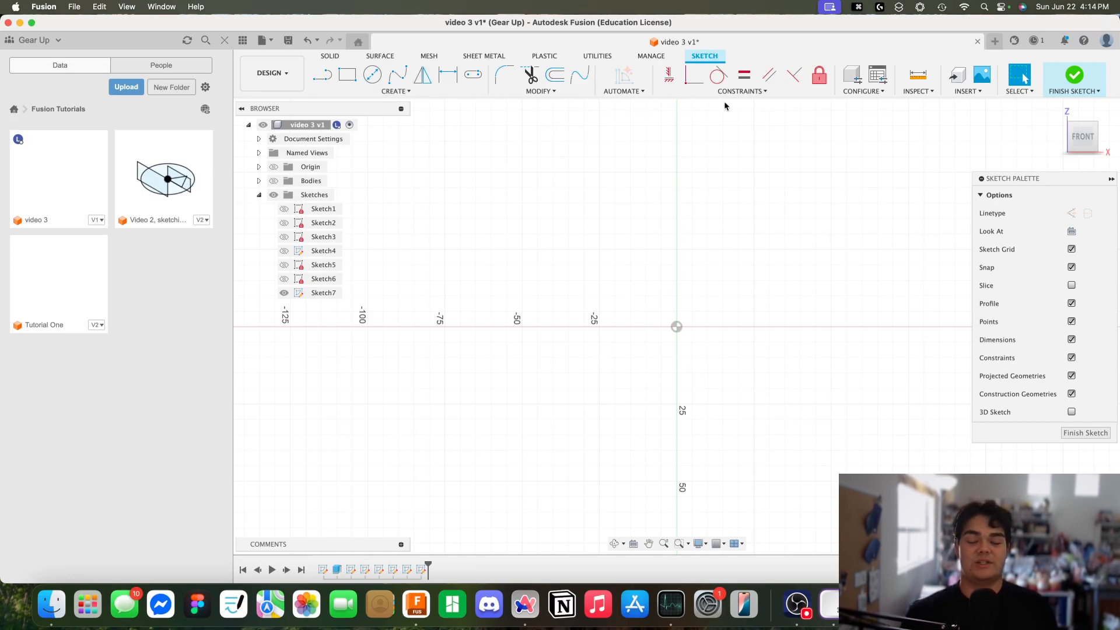
# - Draw a 30 mm by 30 mm two-point rectangle from the origin up and to the right
pyautogui.click(347, 76)
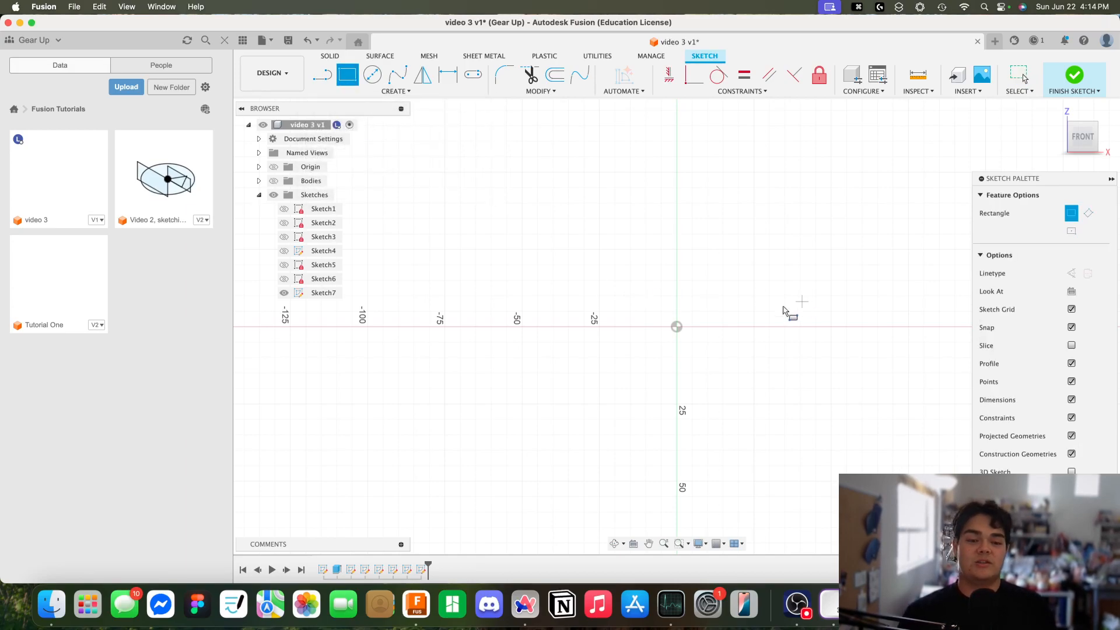
pyautogui.click(677, 327)
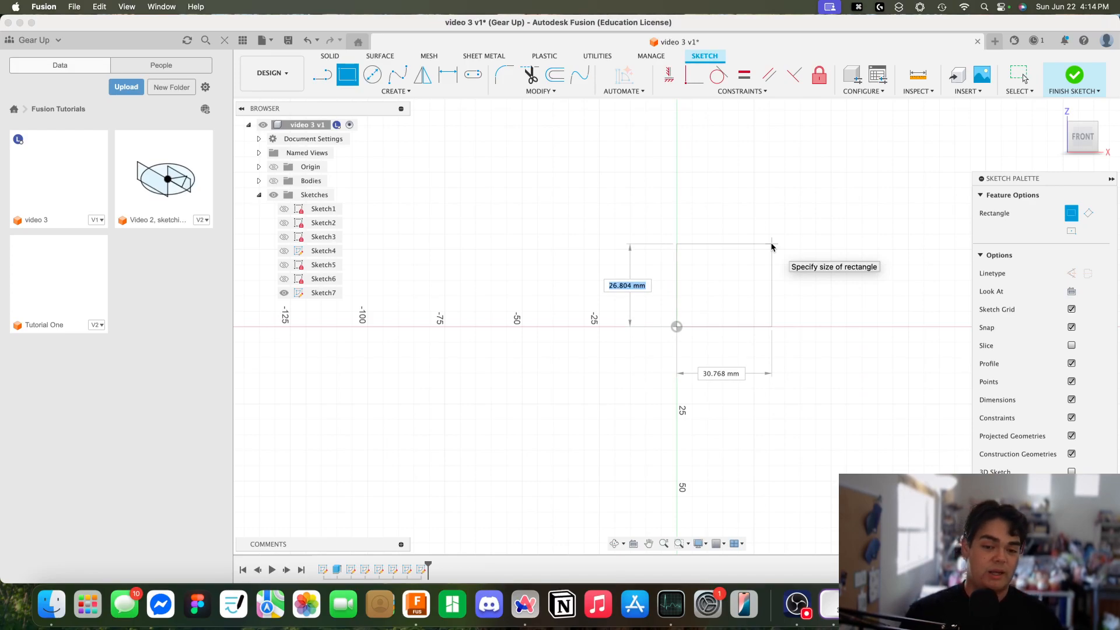
pyautogui.write('30')
pyautogui.press('Tab')
pyautogui.write('30')
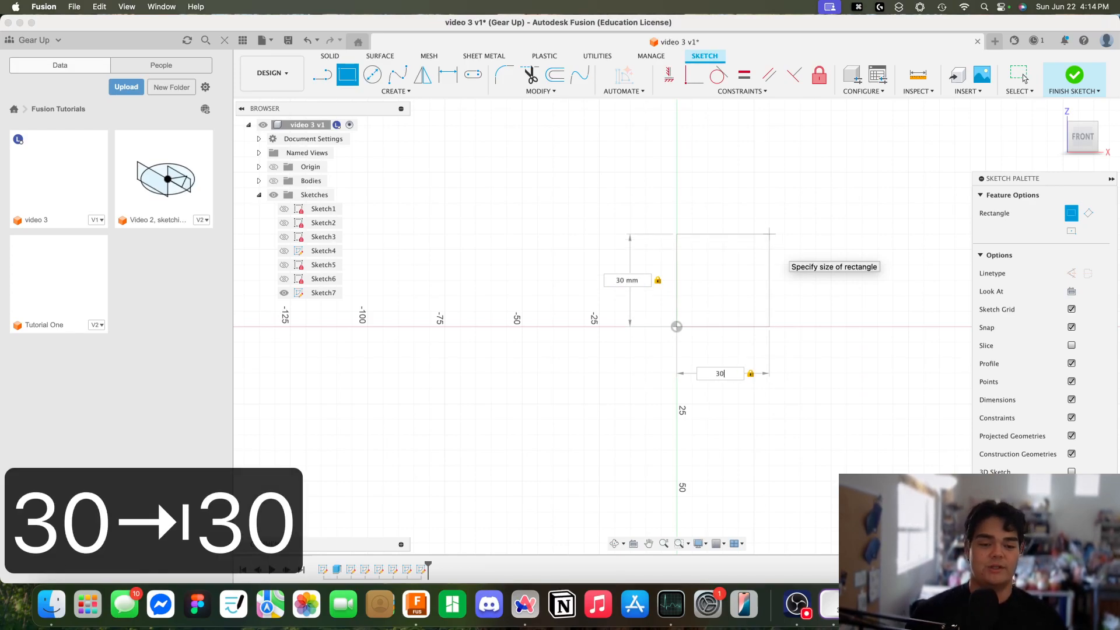
pyautogui.press('Return')
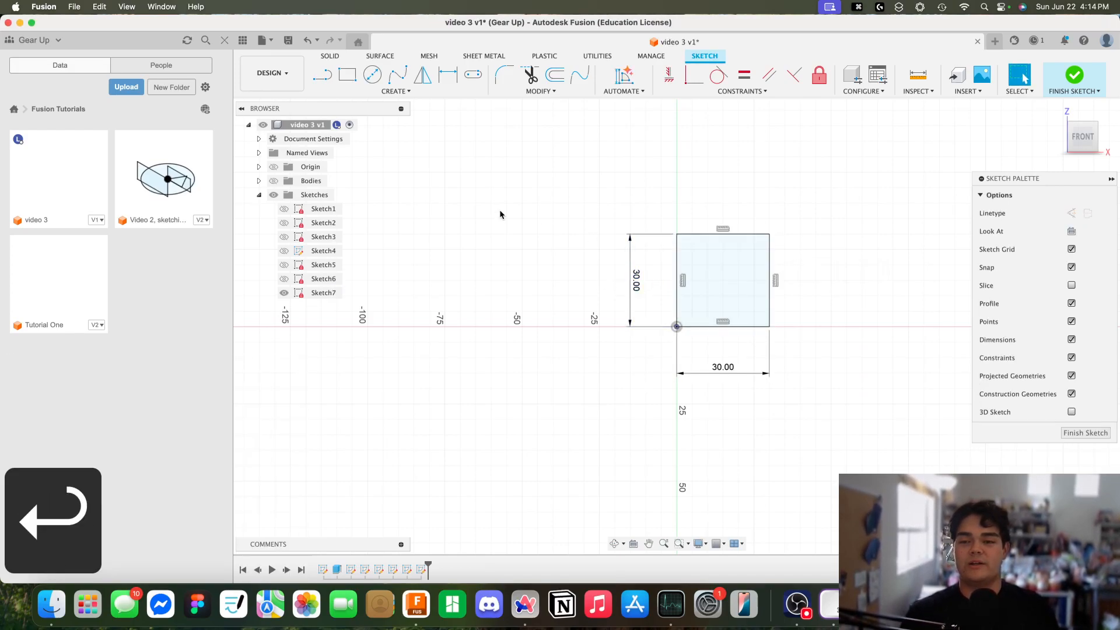
pyautogui.press('Escape')
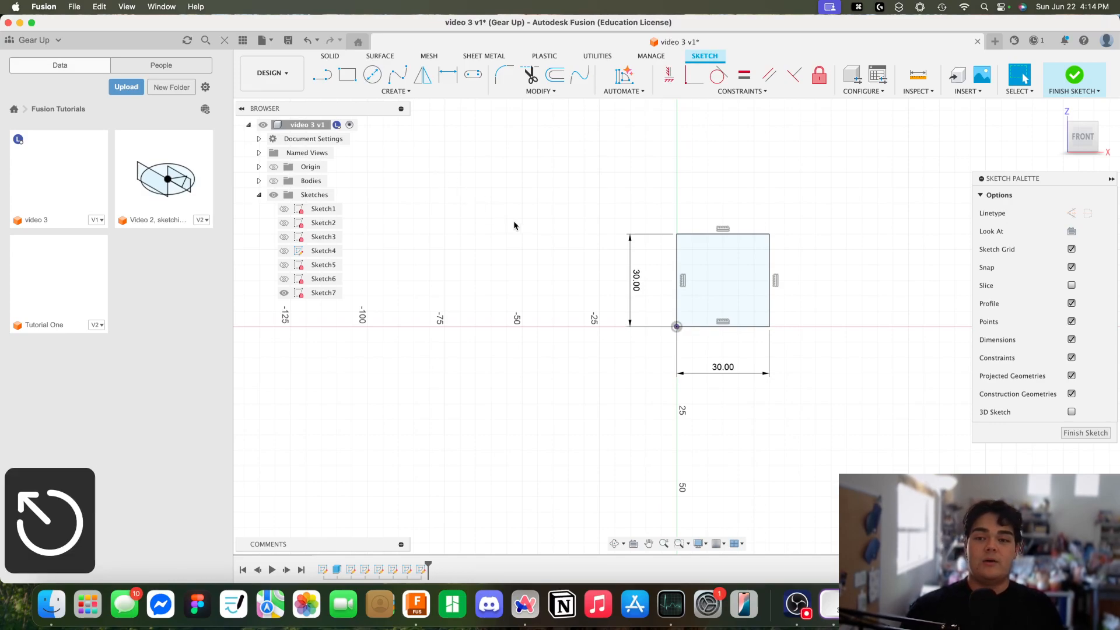
# - Place sketch points at the midpoints of all four sides of the 30 mm square
pyautogui.click(396, 92)
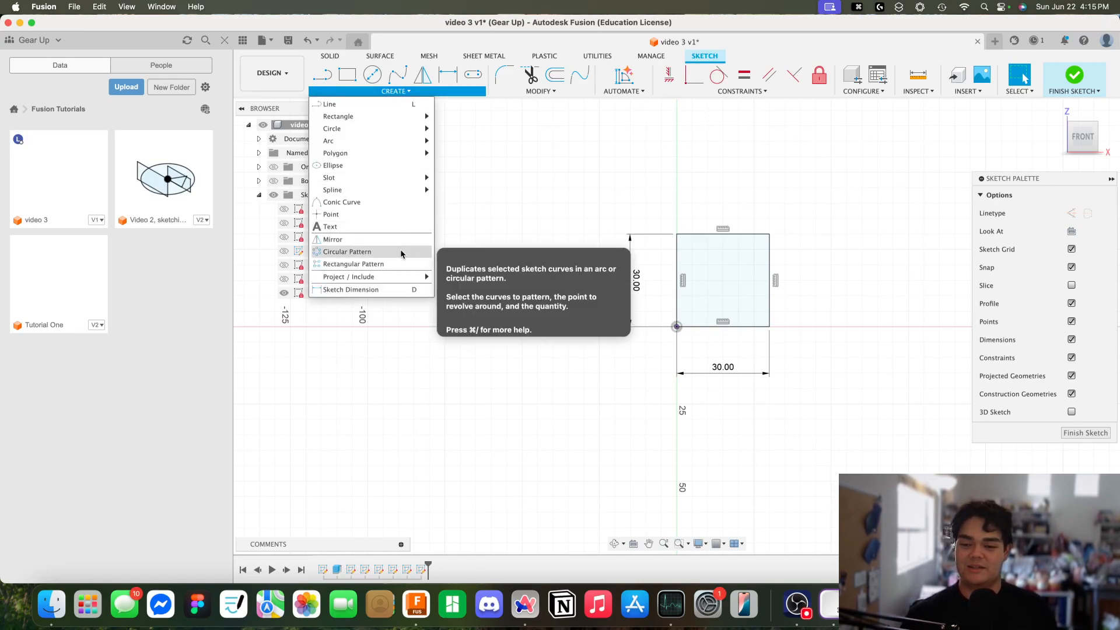
pyautogui.click(391, 219)
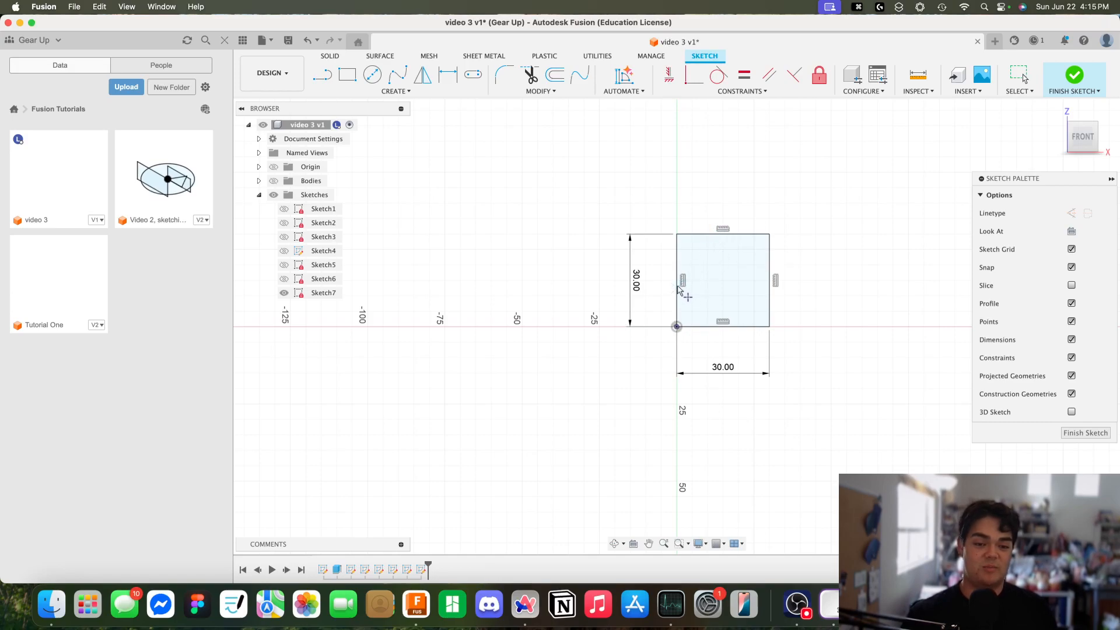
pyautogui.click(676, 280)
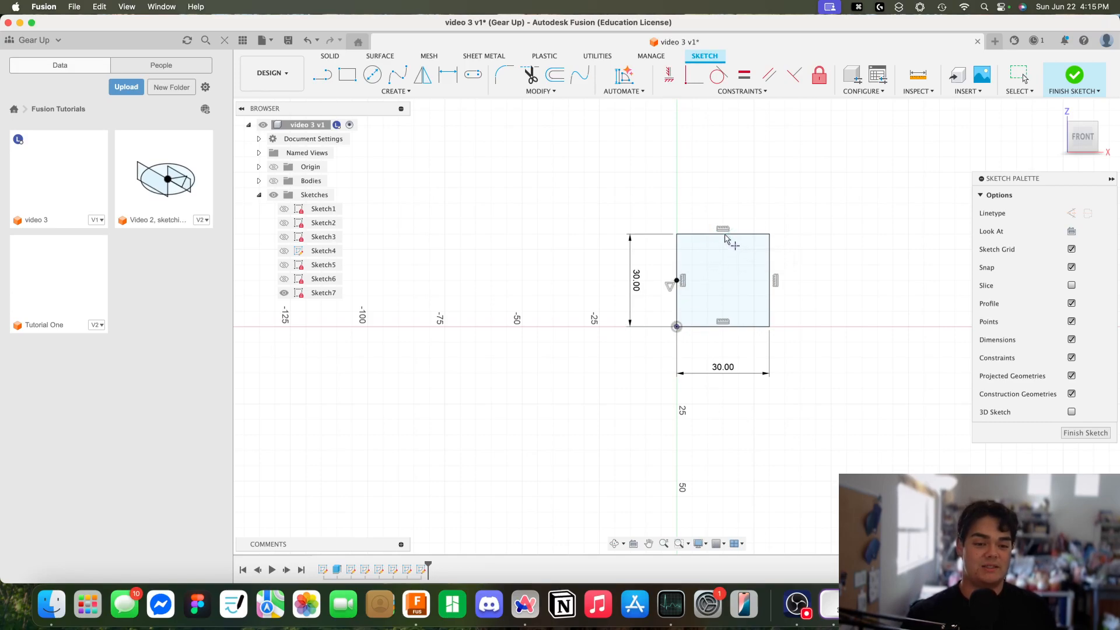
pyautogui.click(723, 234)
pyautogui.click(769, 280)
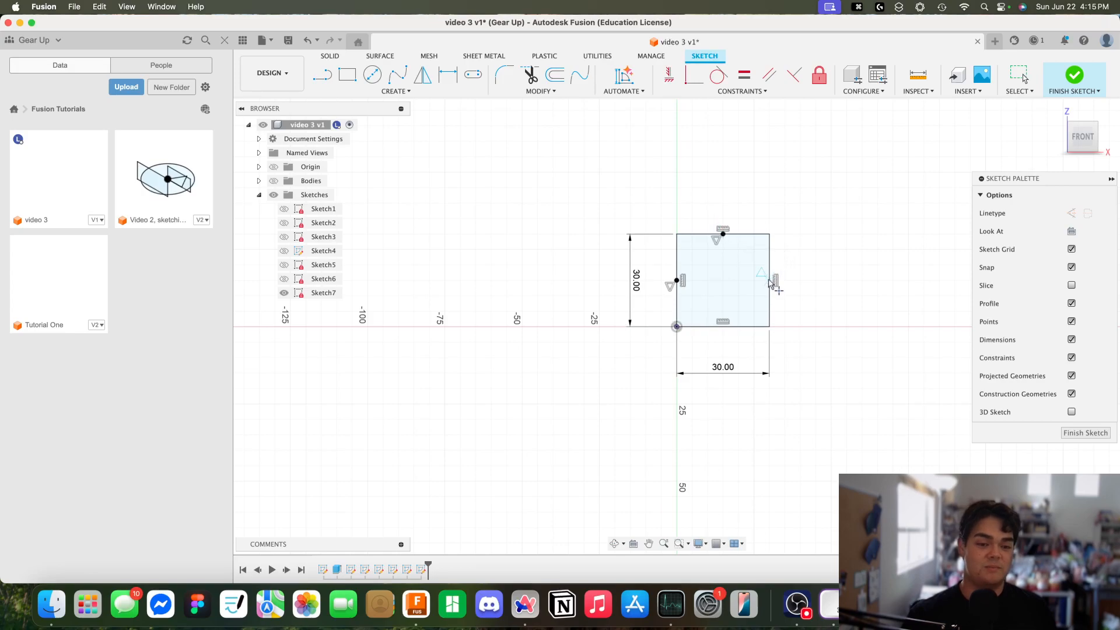
pyautogui.click(724, 327)
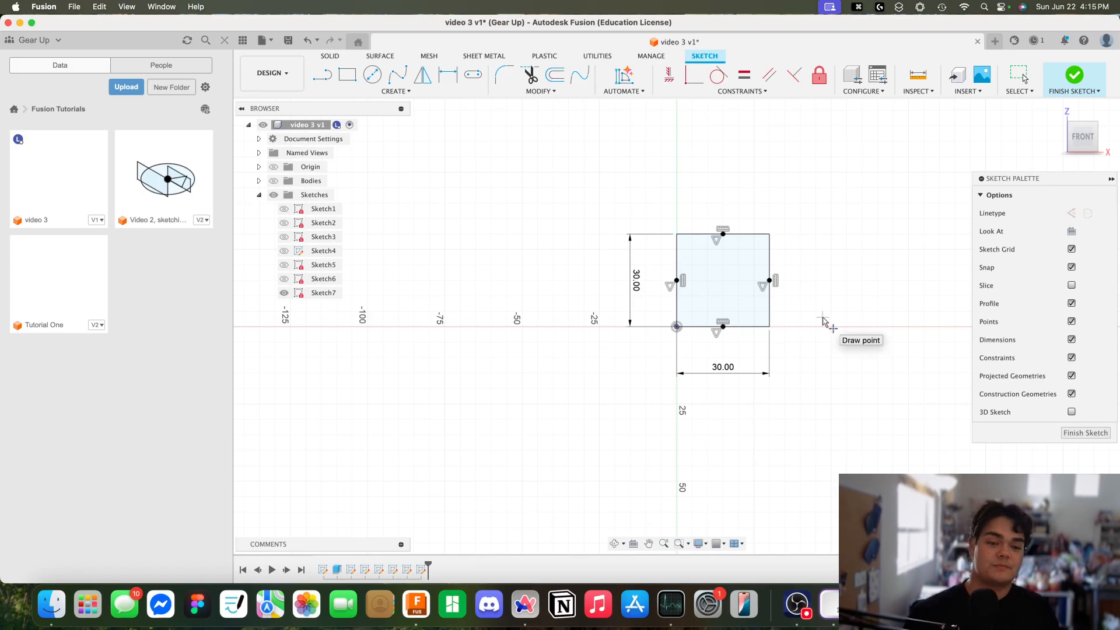
pyautogui.press('Escape')
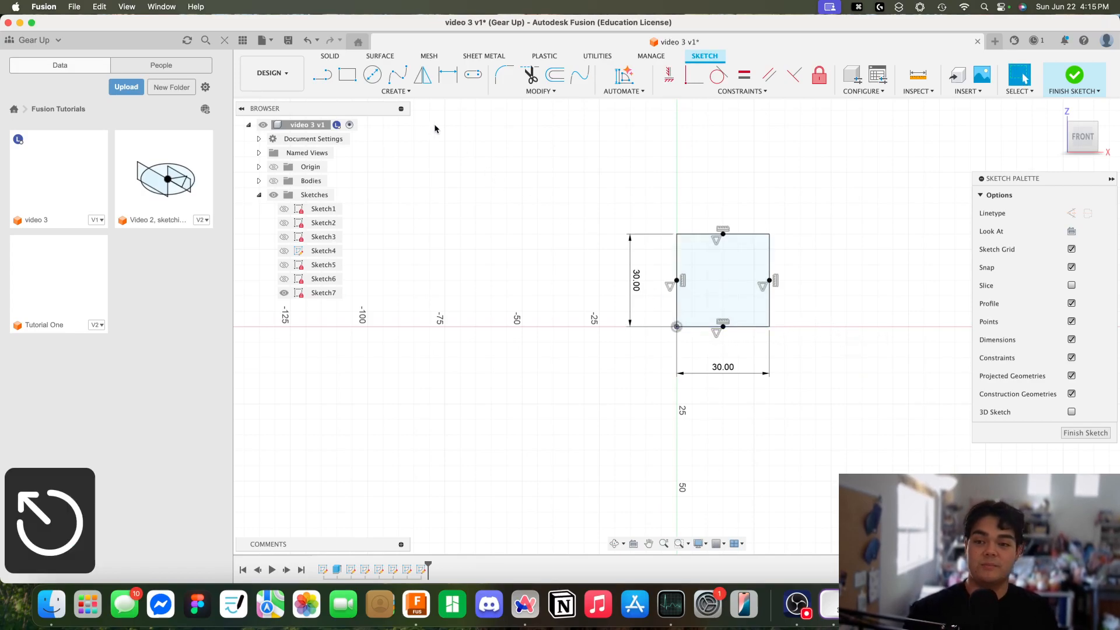
# - Draw a 3-Point Rectangle from the square's bottom midpoint to its right midpoint, extending about 19 mm outward to the lower right
pyautogui.click(368, 92)
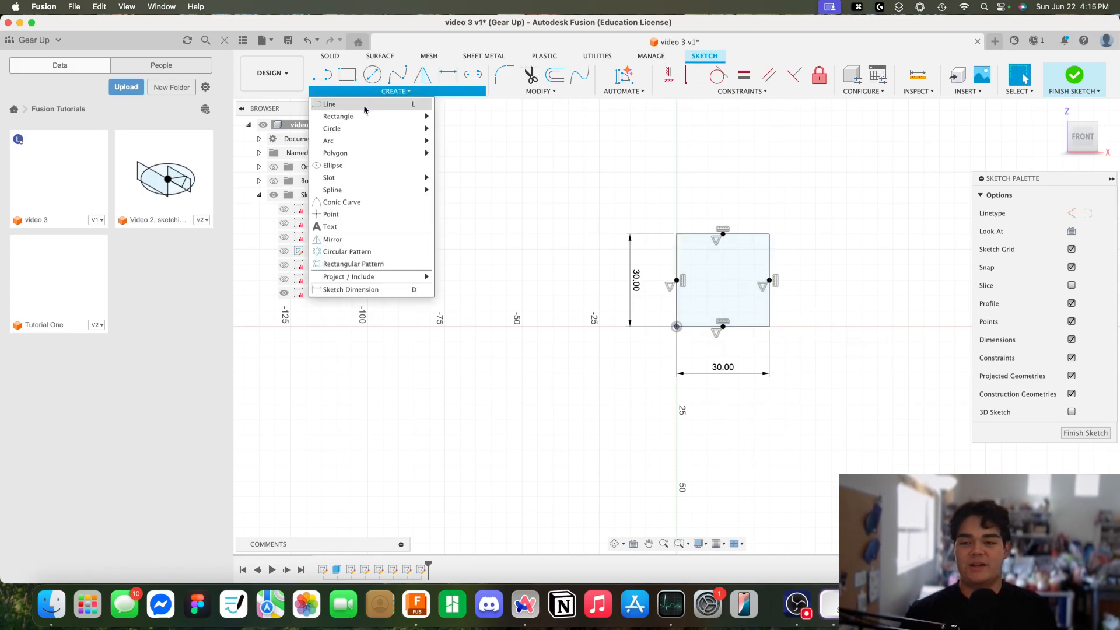
pyautogui.moveTo(350, 116)
pyautogui.click(488, 133)
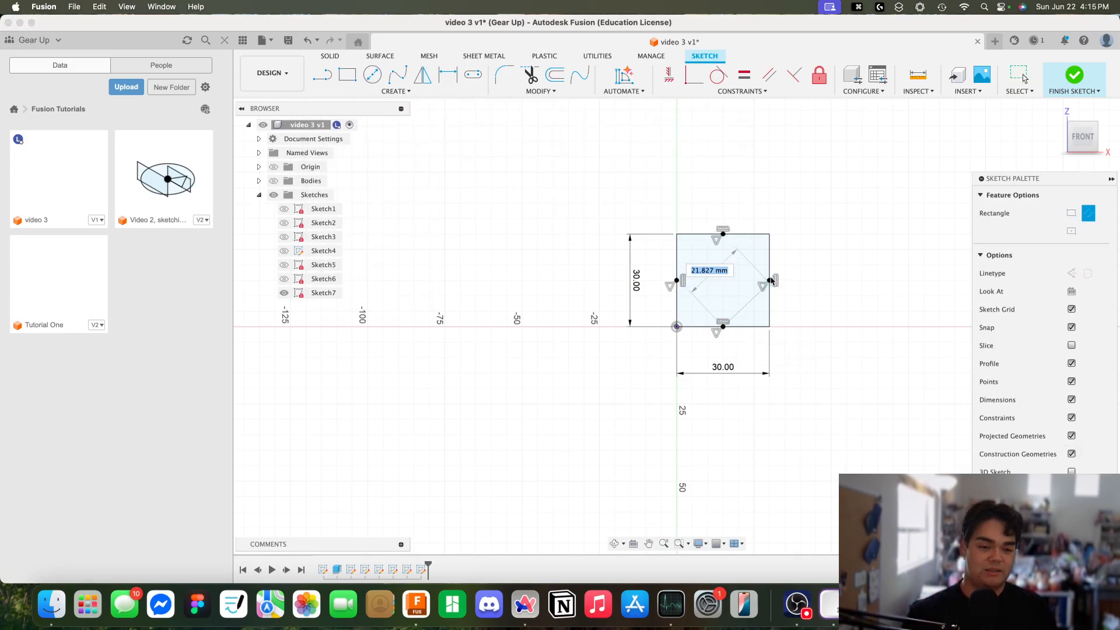
pyautogui.click(769, 281)
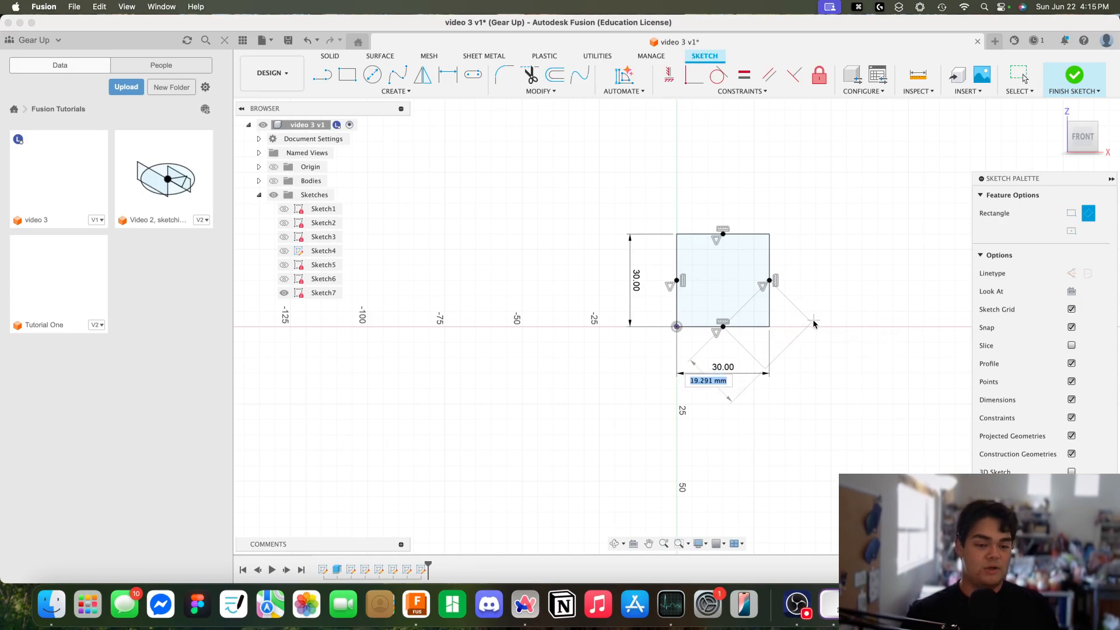
pyautogui.click(813, 324)
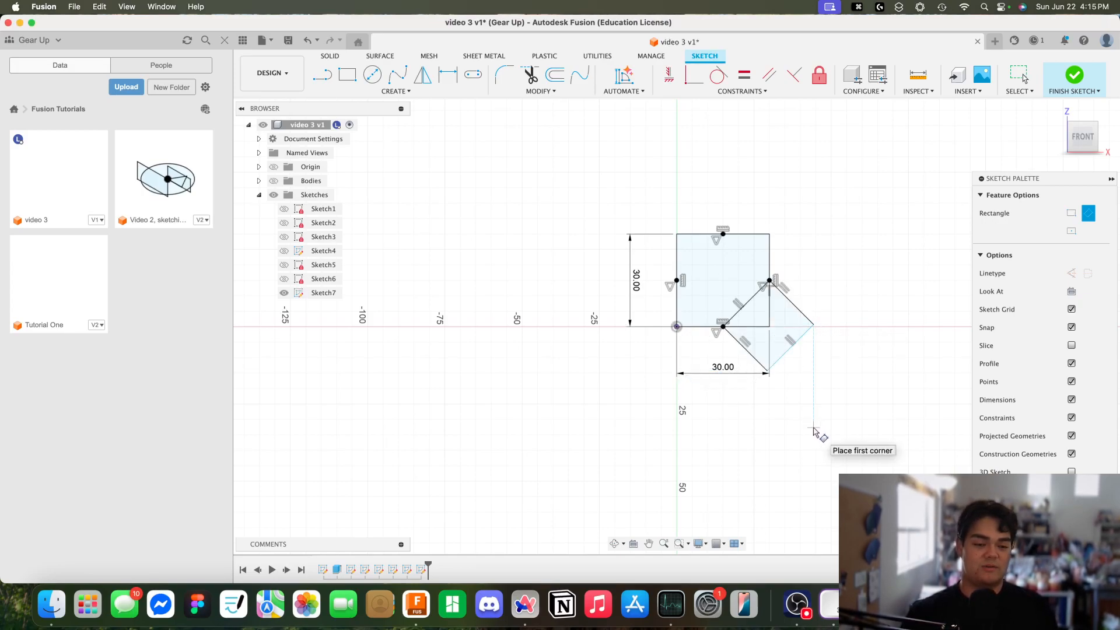
pyautogui.press('Escape')
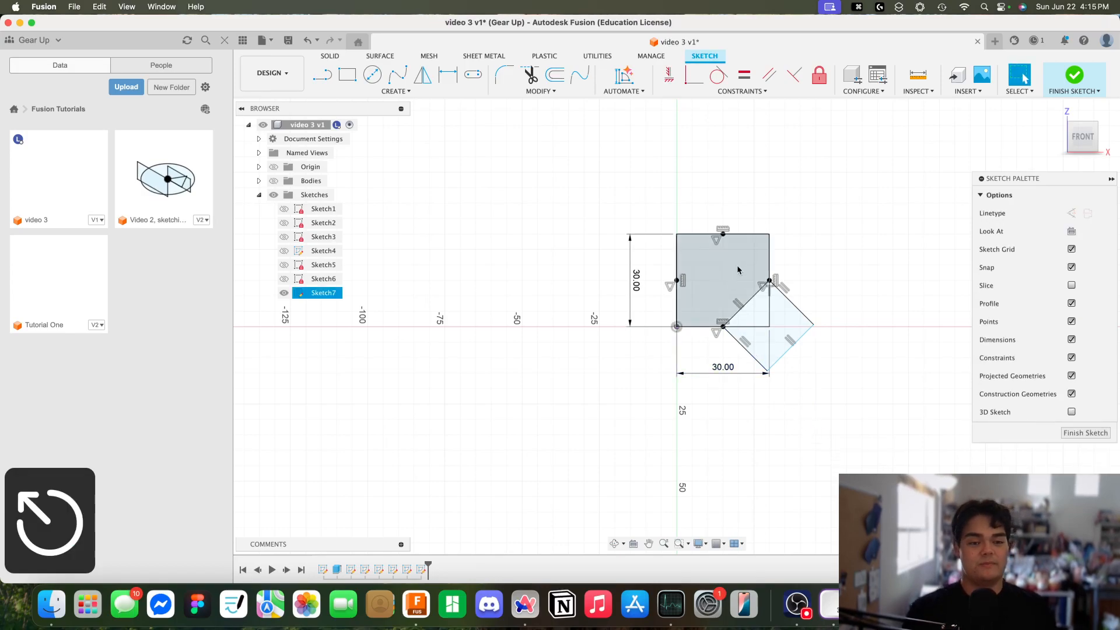
# - Finish the sketch, check the midpoints on the square's left and upper sides, and clear the selection
pyautogui.scroll(5, 656, 289)
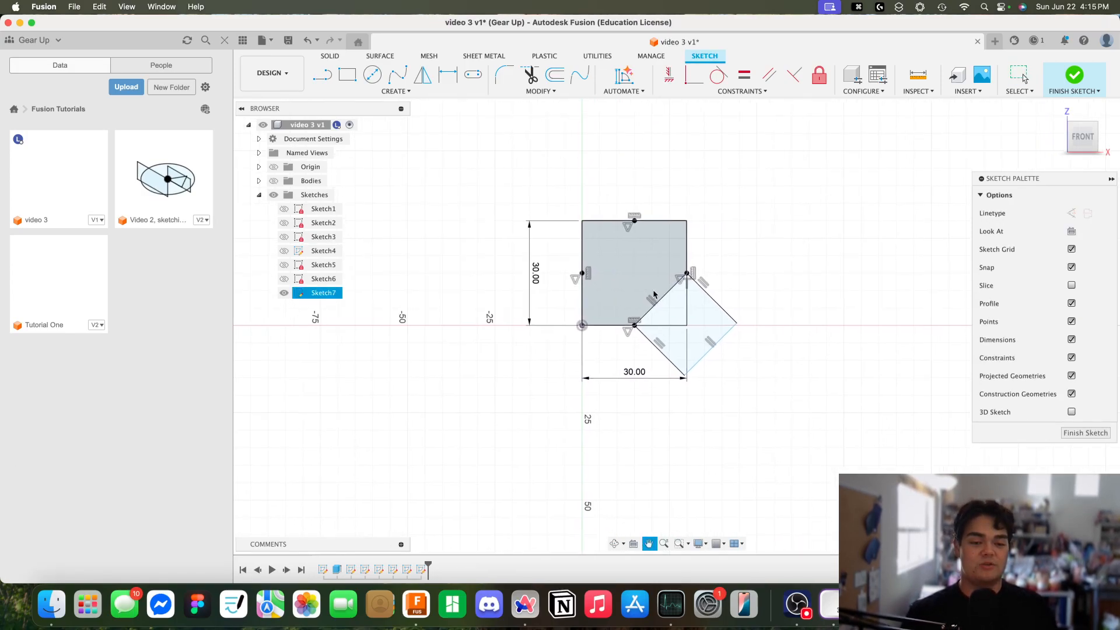
pyautogui.scroll(-1, 658, 292)
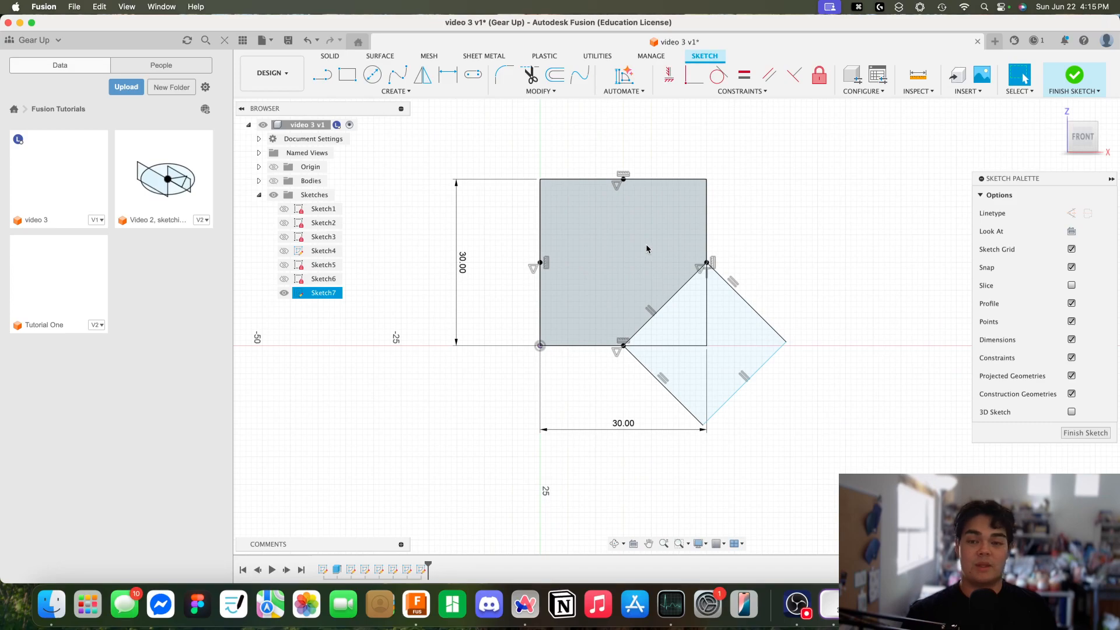
pyautogui.click(1073, 76)
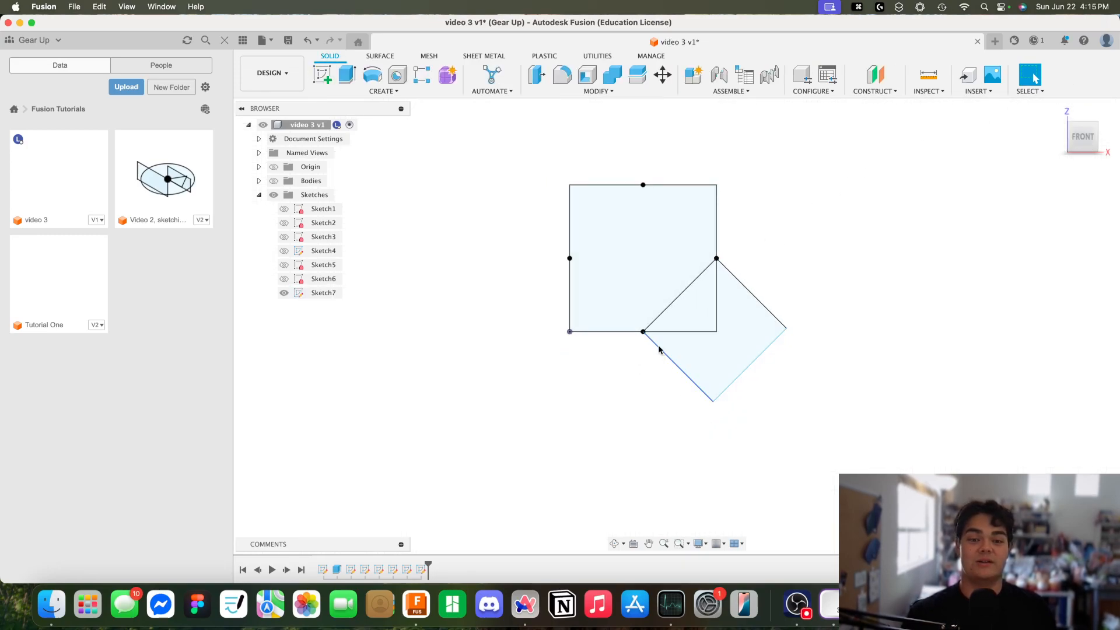
pyautogui.click(570, 260)
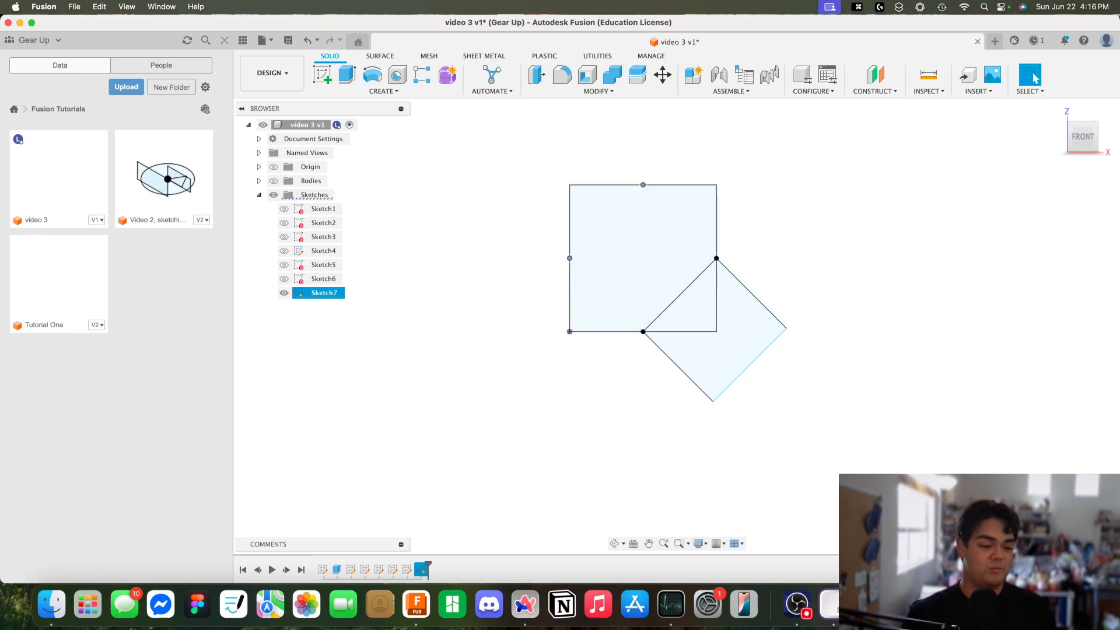
pyautogui.click(998, 459)
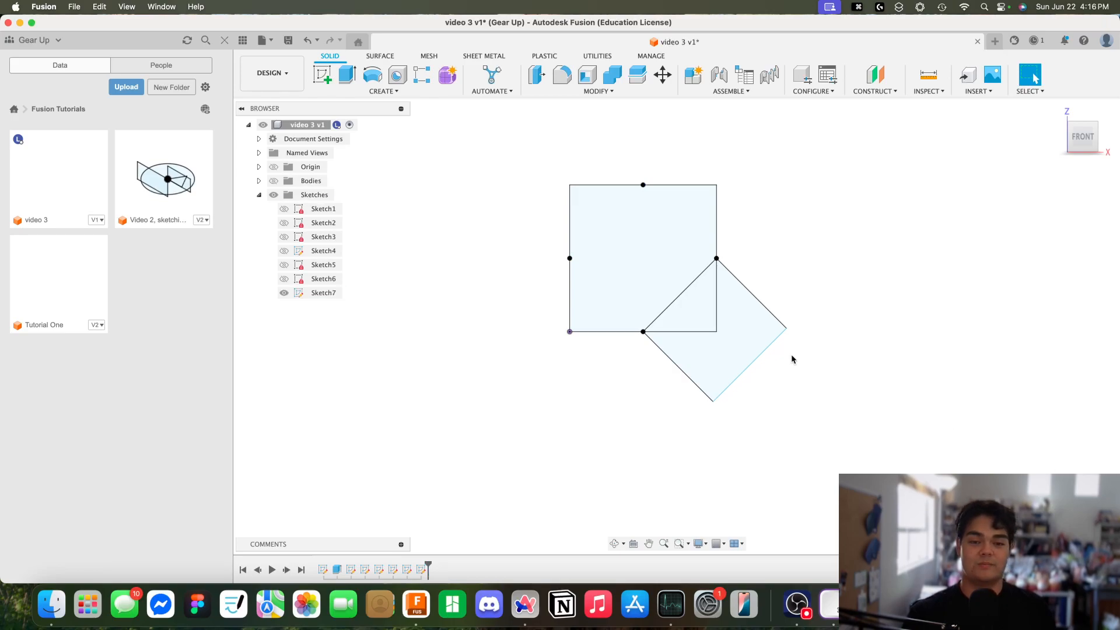